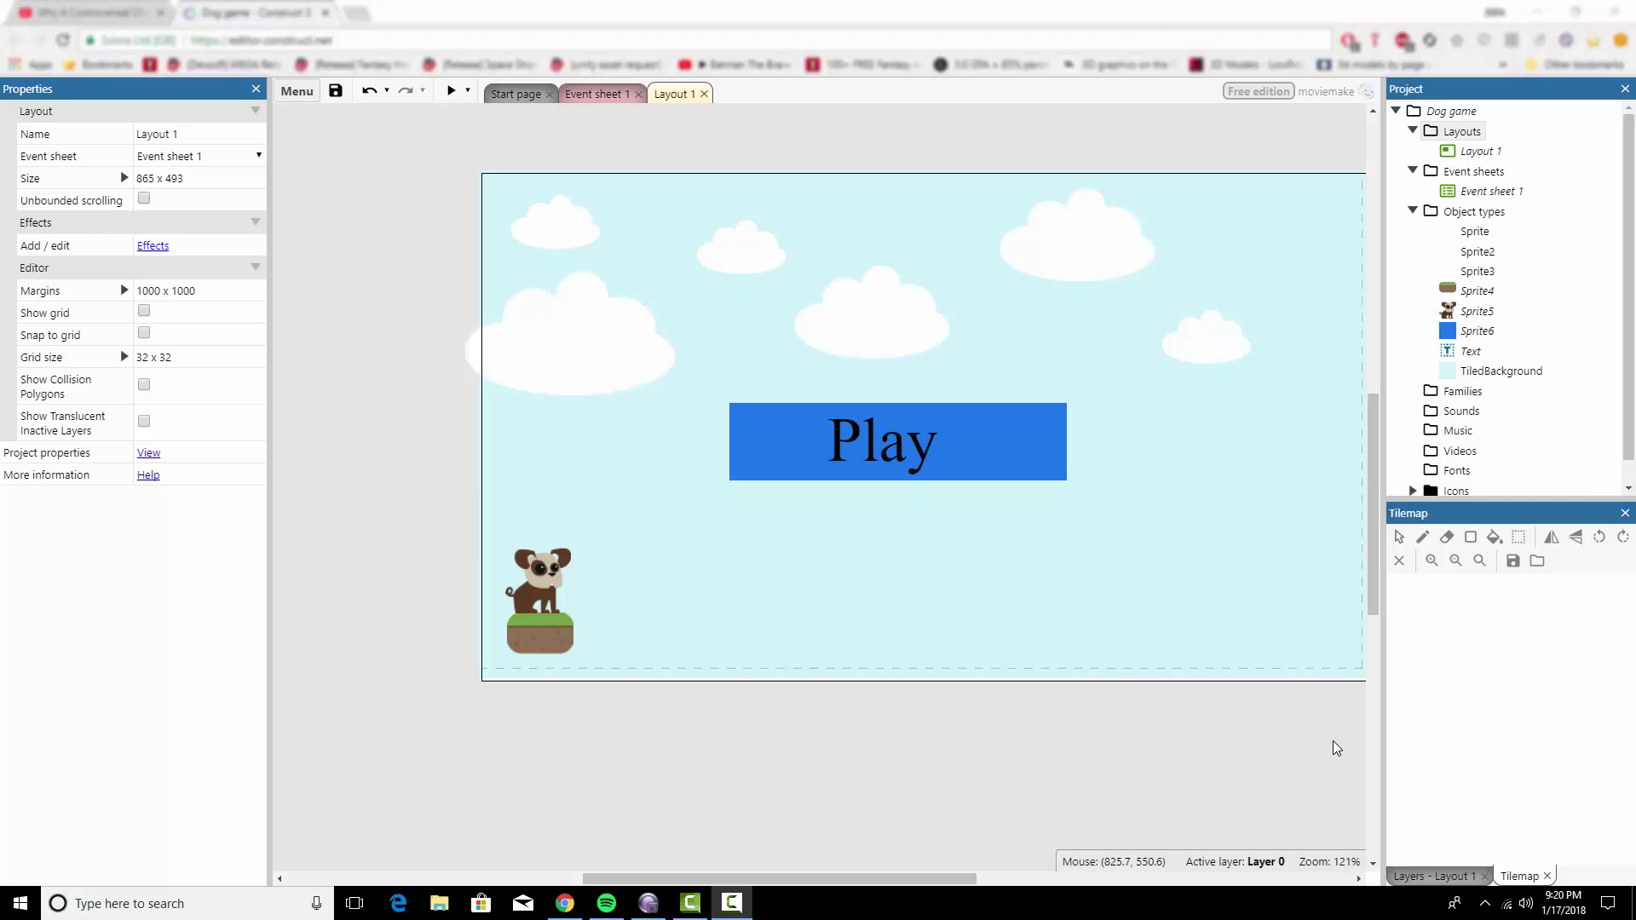
Step: Look over the project by switching between the event sheet, Start page and Layout 1 tabs
left_click(595, 94)
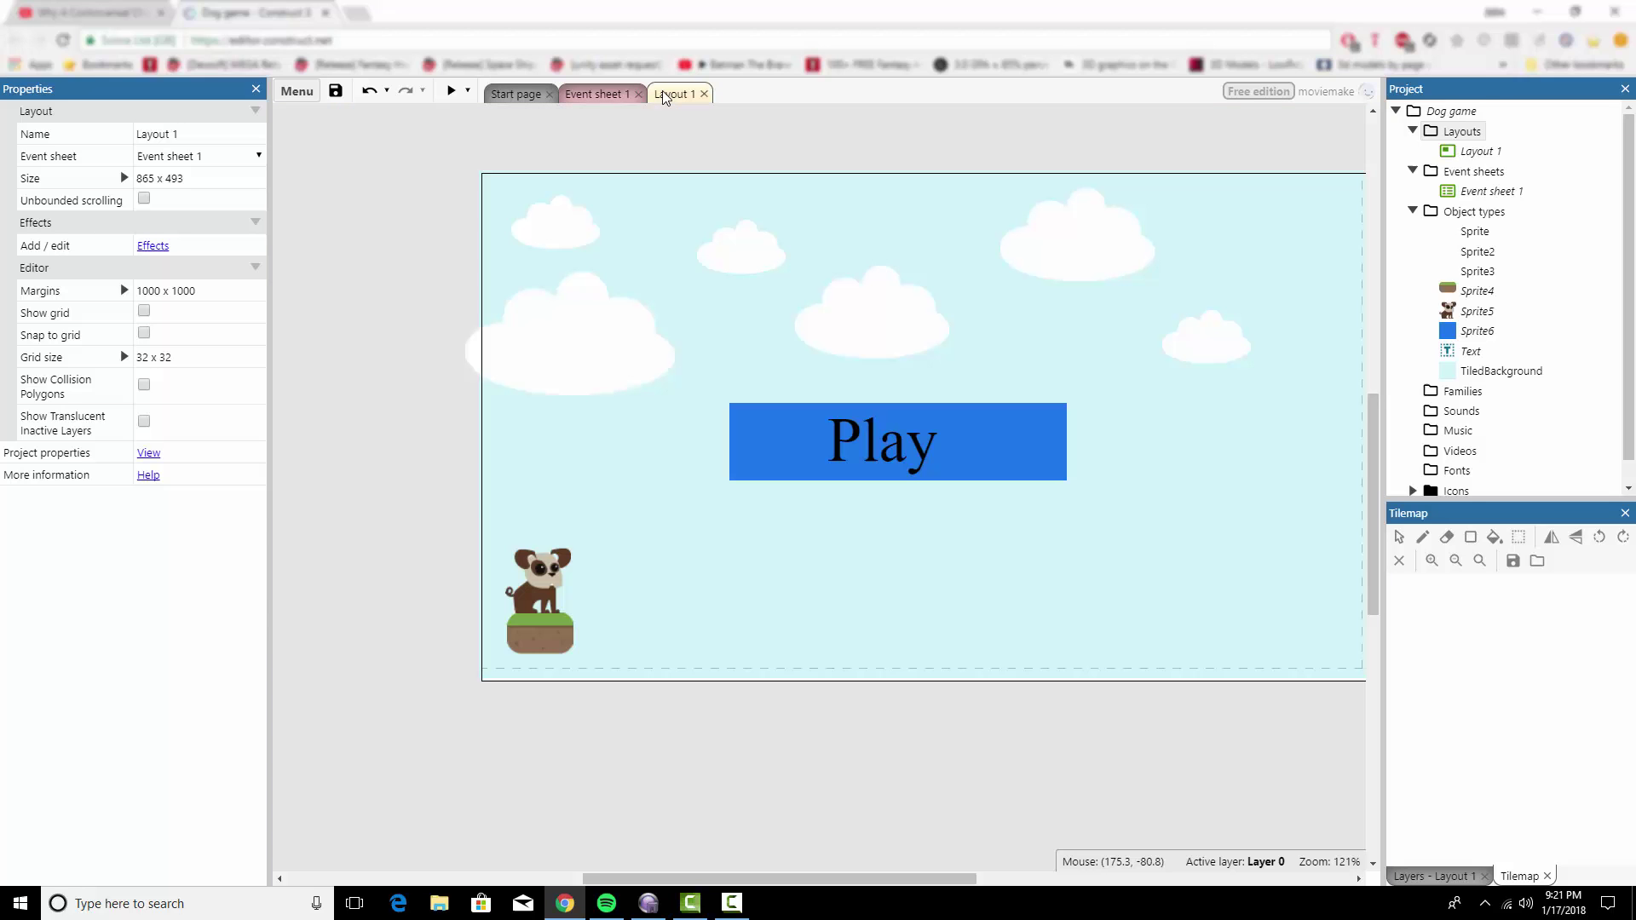
left_click(666, 95)
left_click(575, 94)
left_click(516, 96)
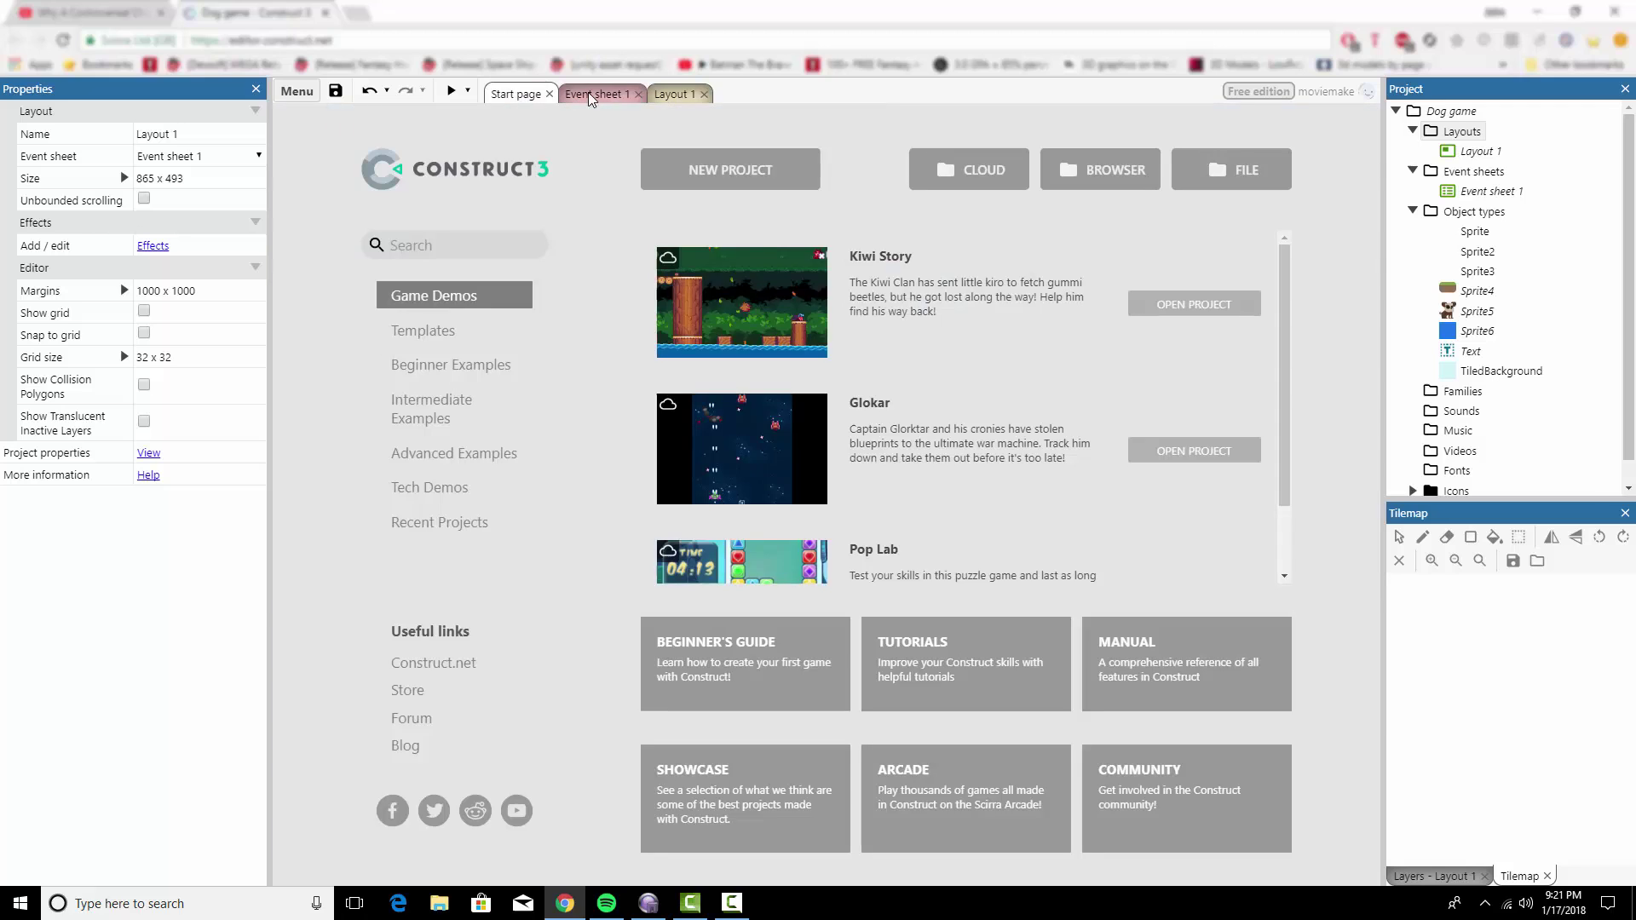
left_click(669, 94)
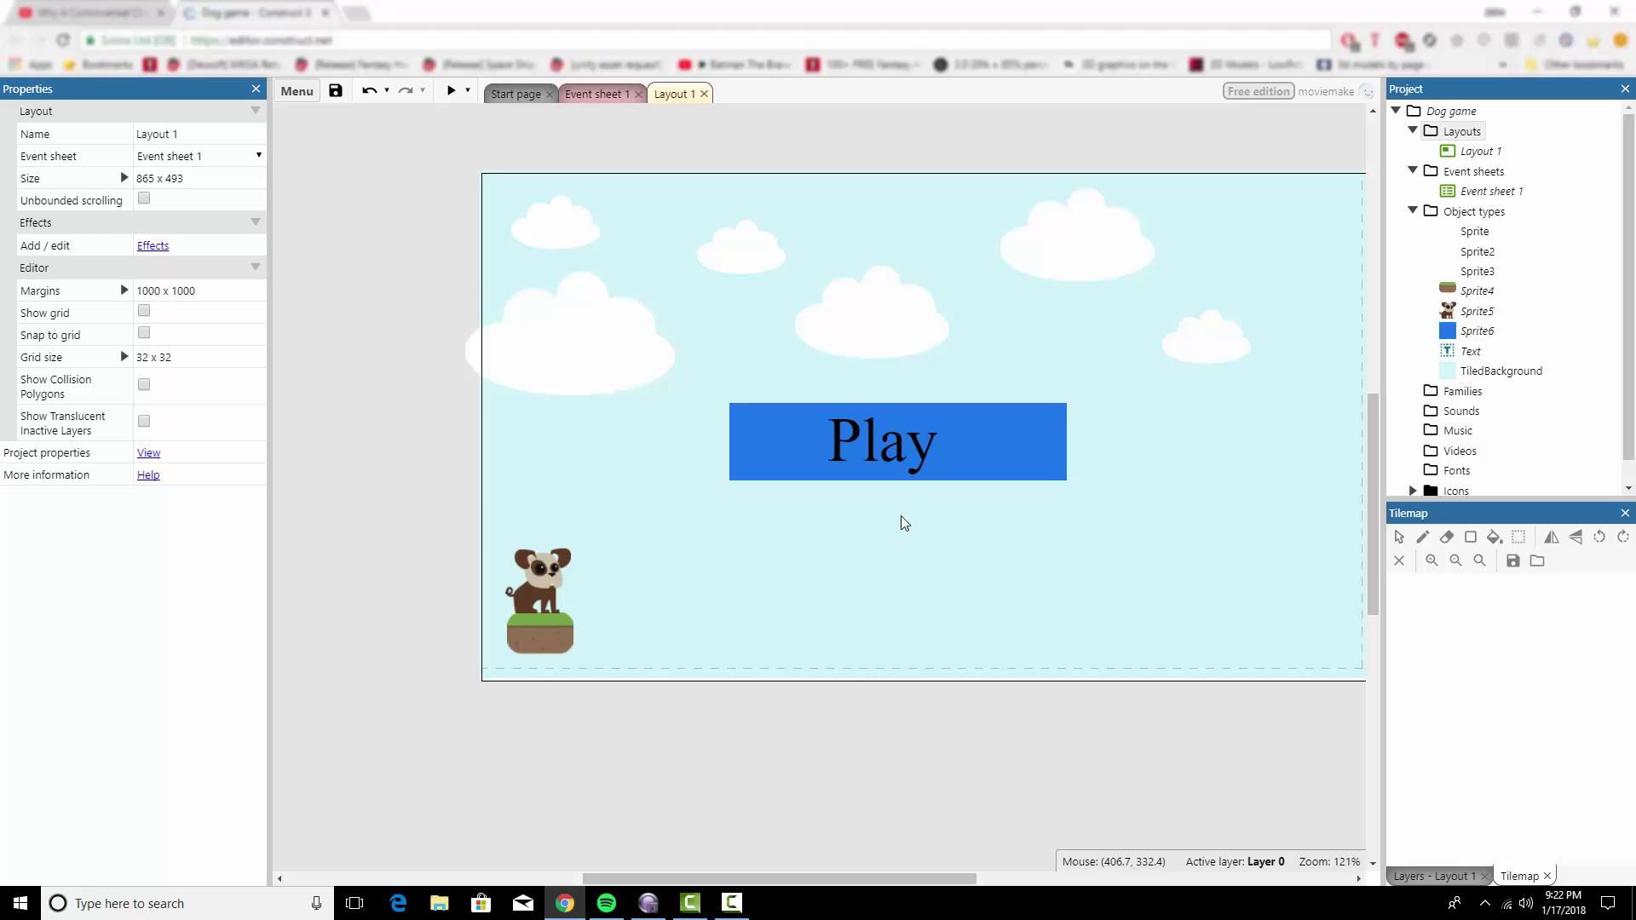
middle_click_drag(1081, 340, 974, 331)
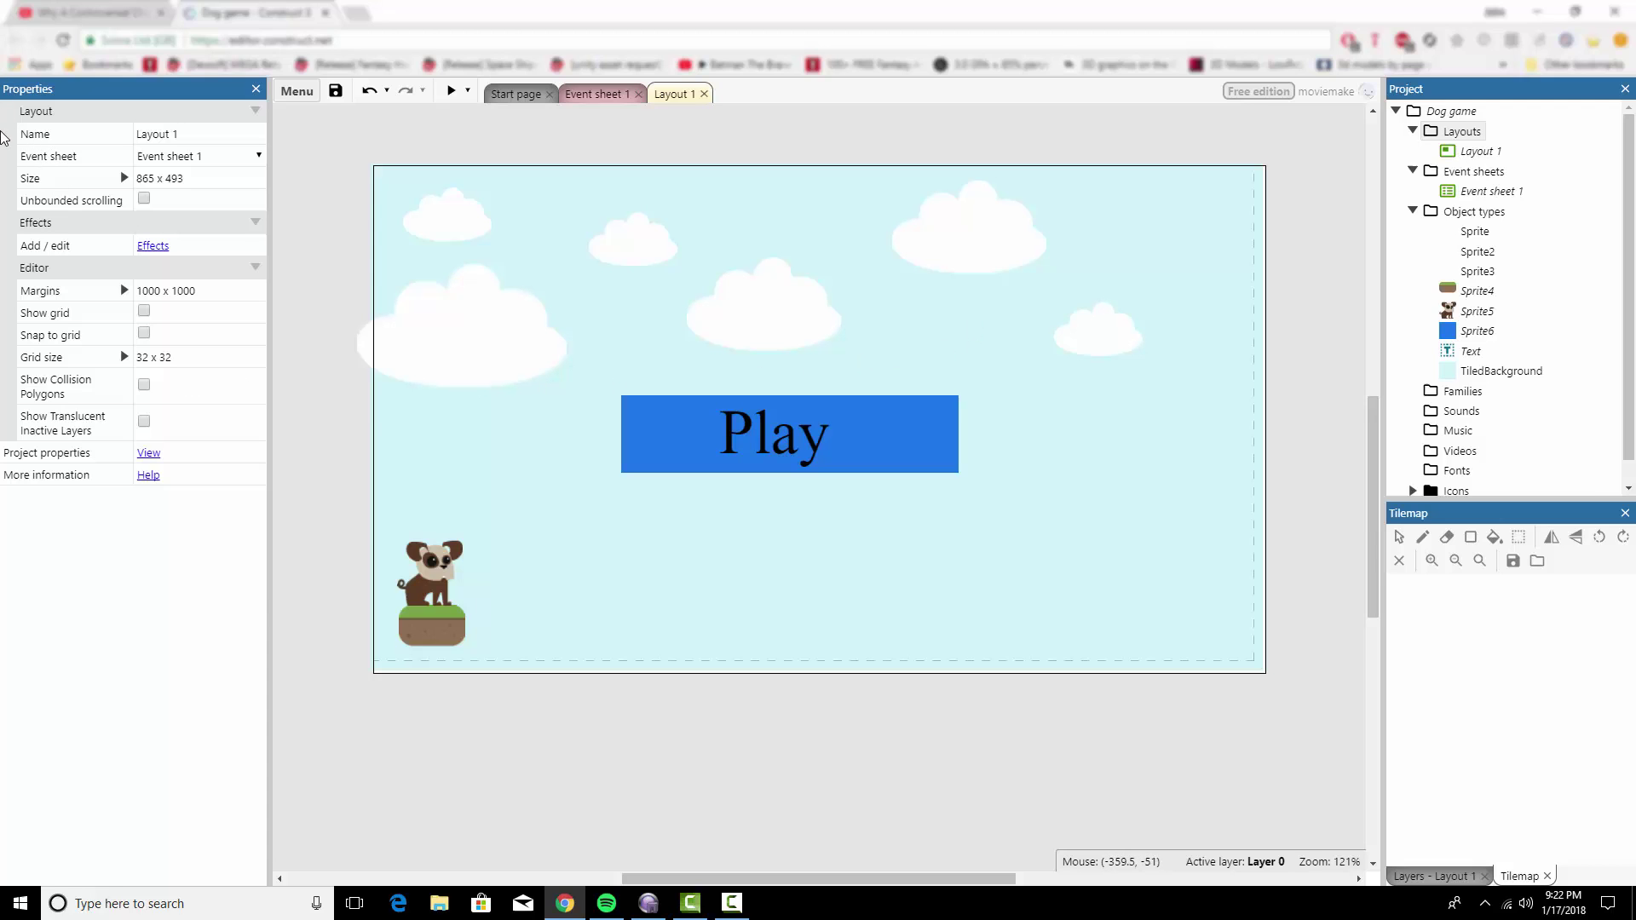
Step: Rename the layout from Layout 1 to 'Menu' and show its layers
left_click(199, 137)
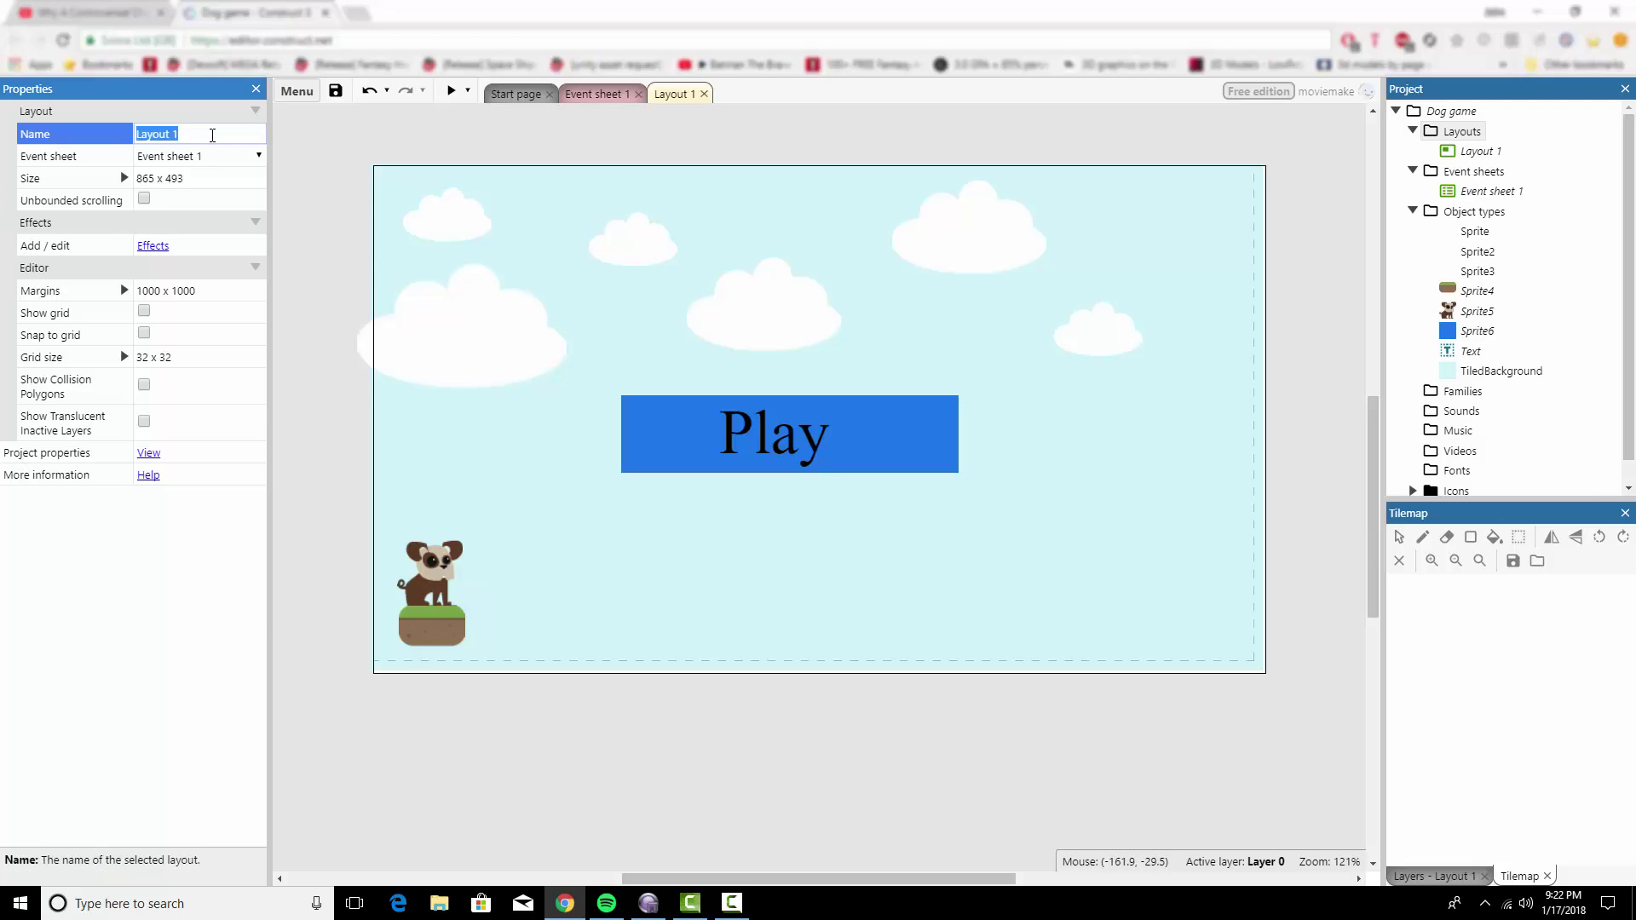
type("Menu")
left_click(304, 141)
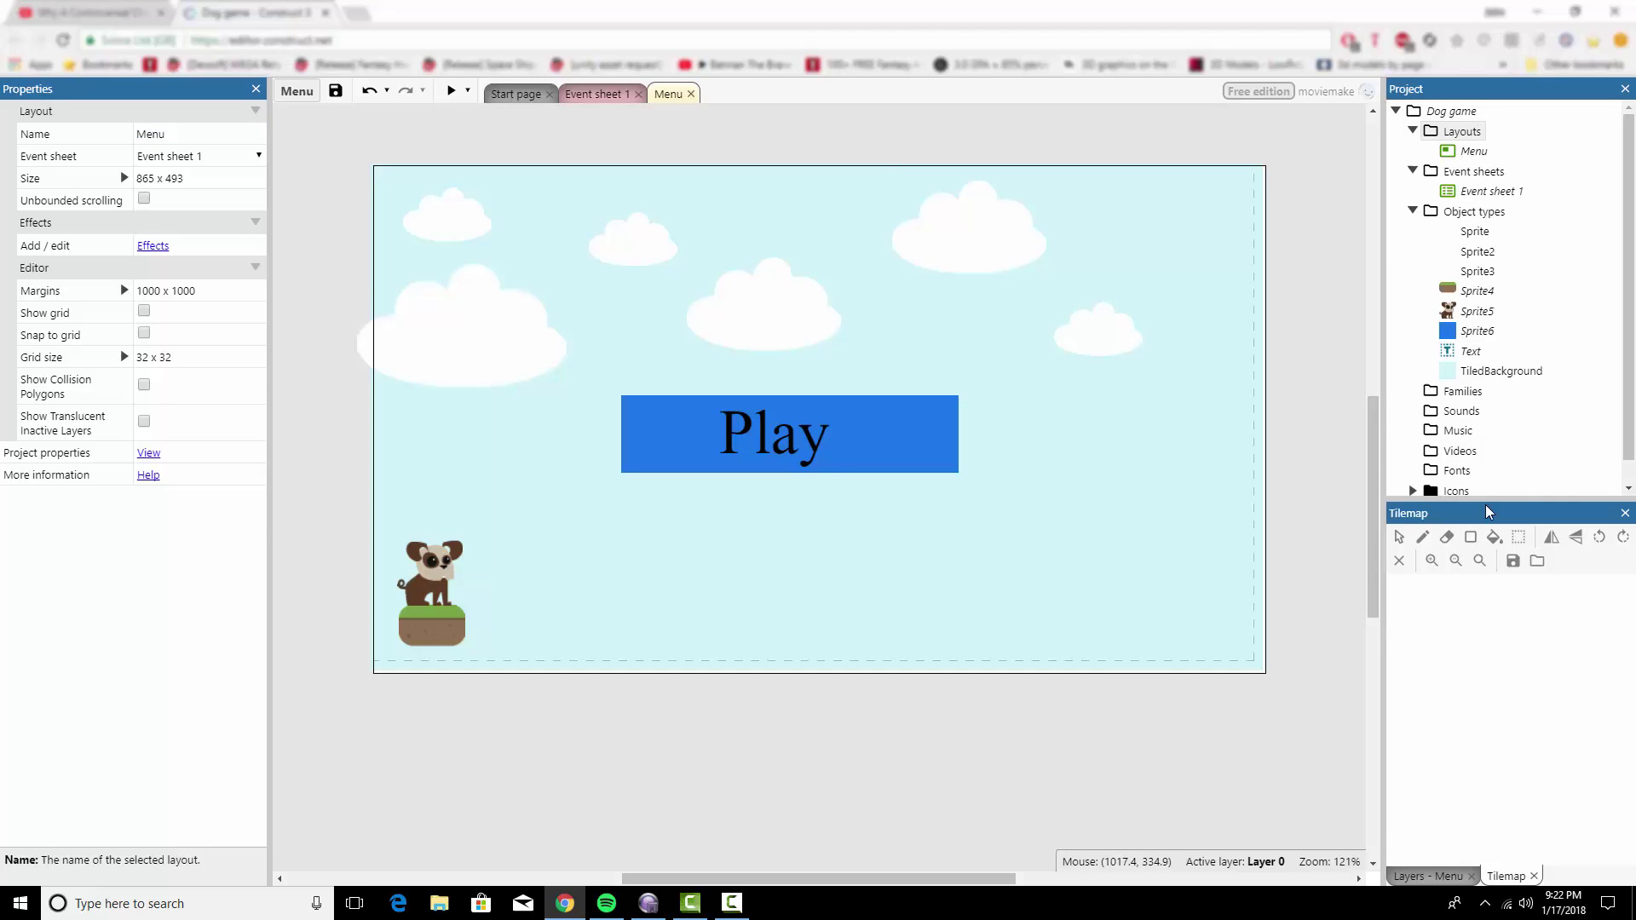
left_click(1444, 877)
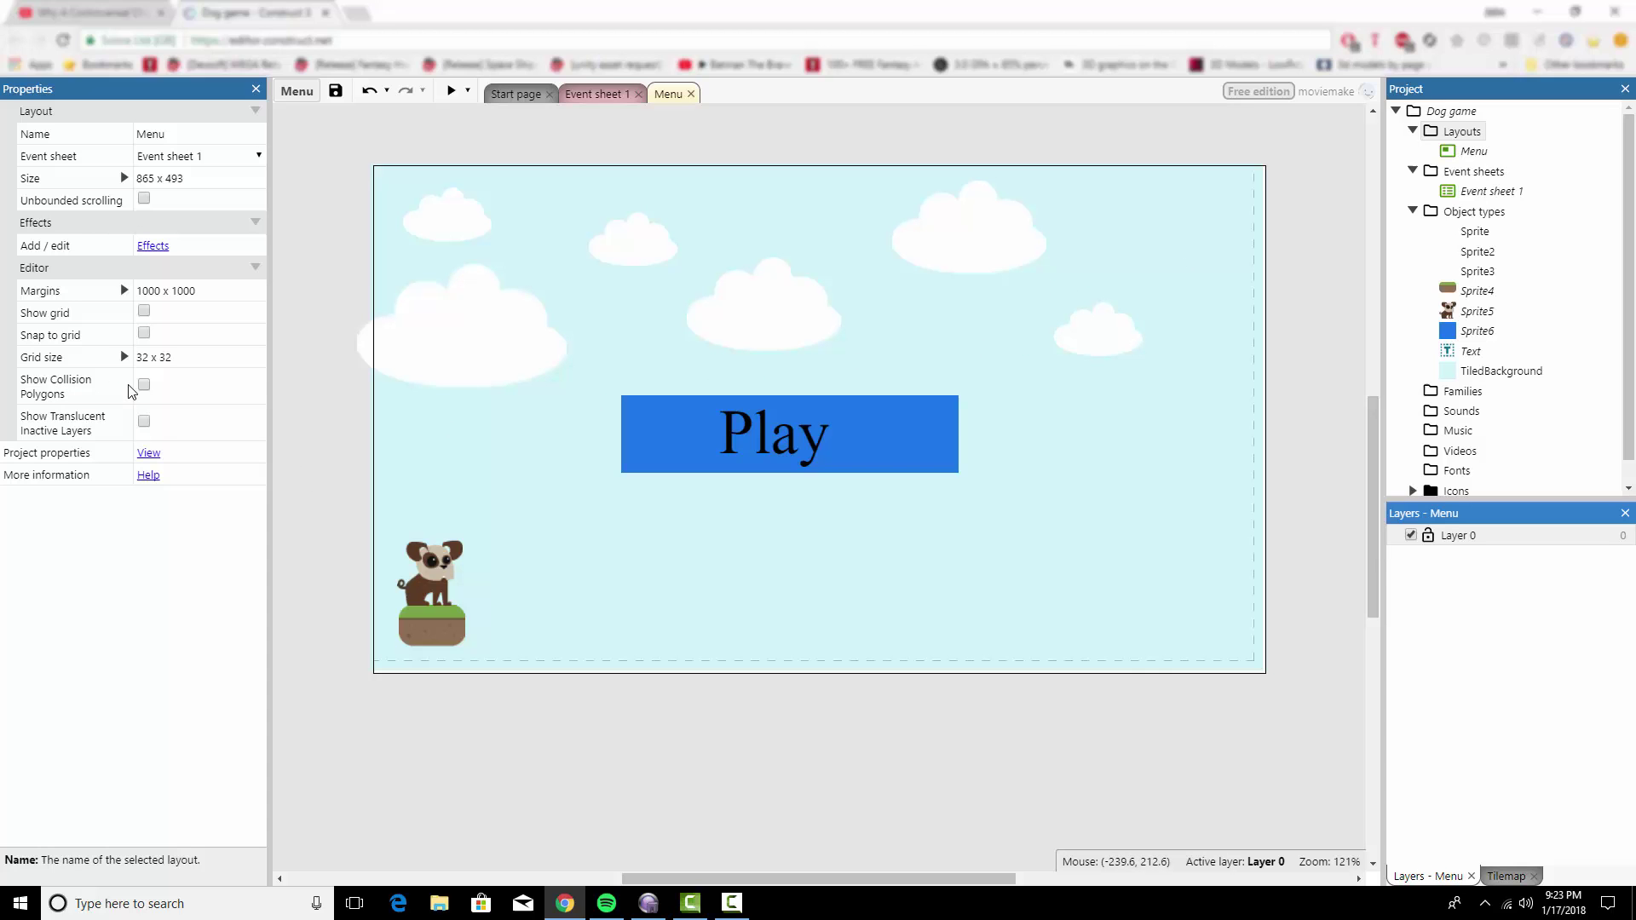
Step: Begin a new event in the event sheet, cancel it, and return to the Menu layout
left_click(598, 97)
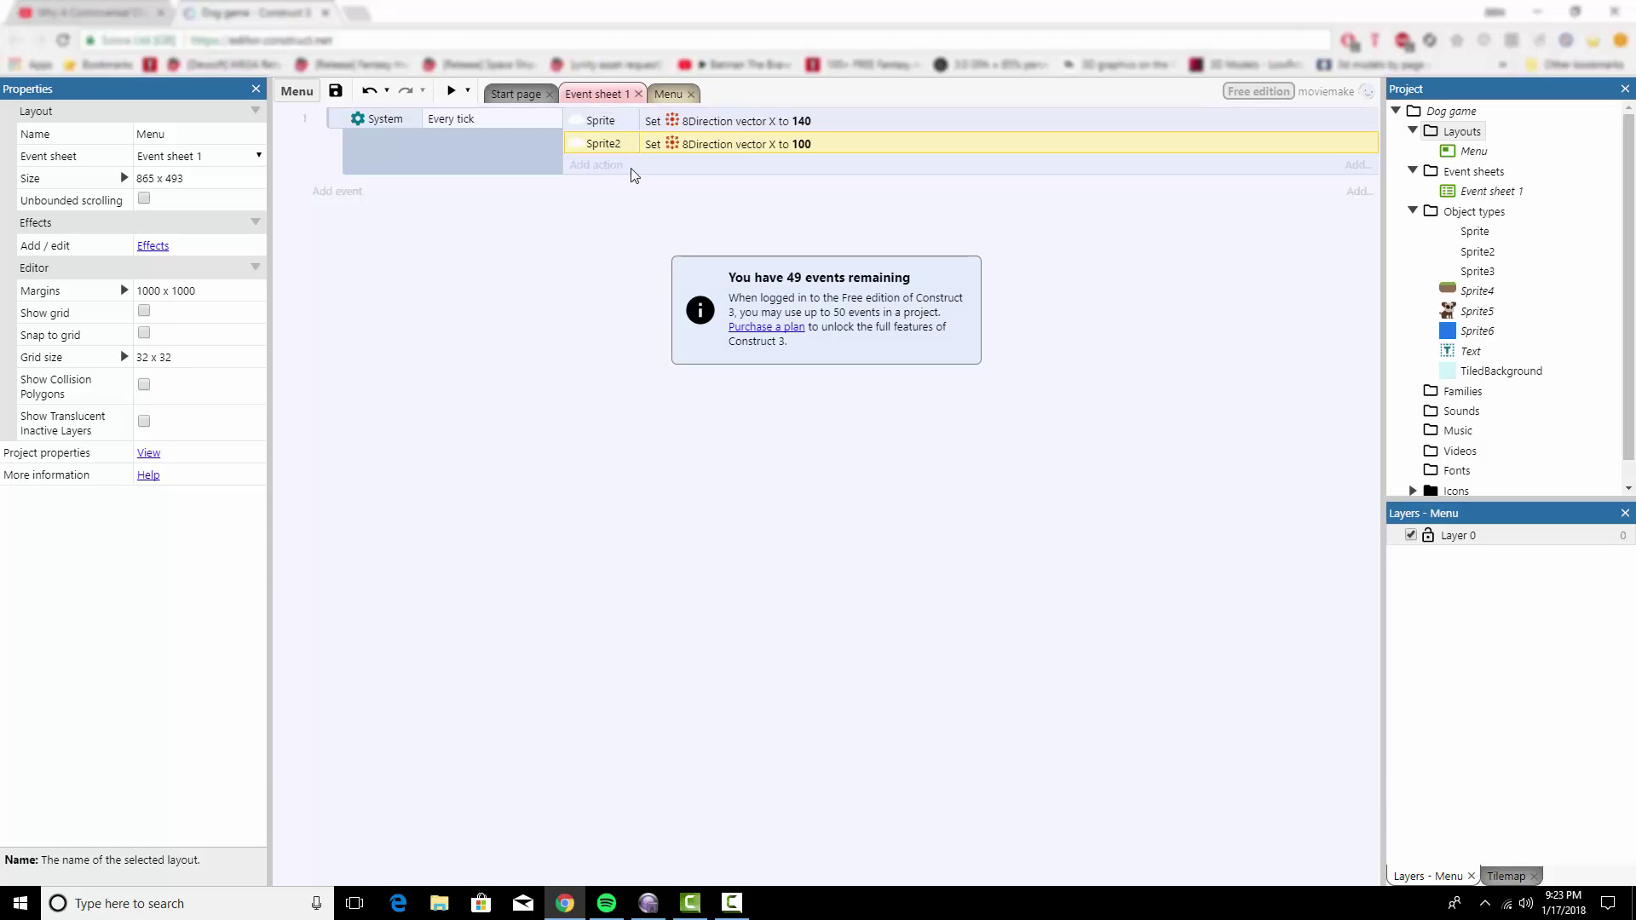
left_click(317, 192)
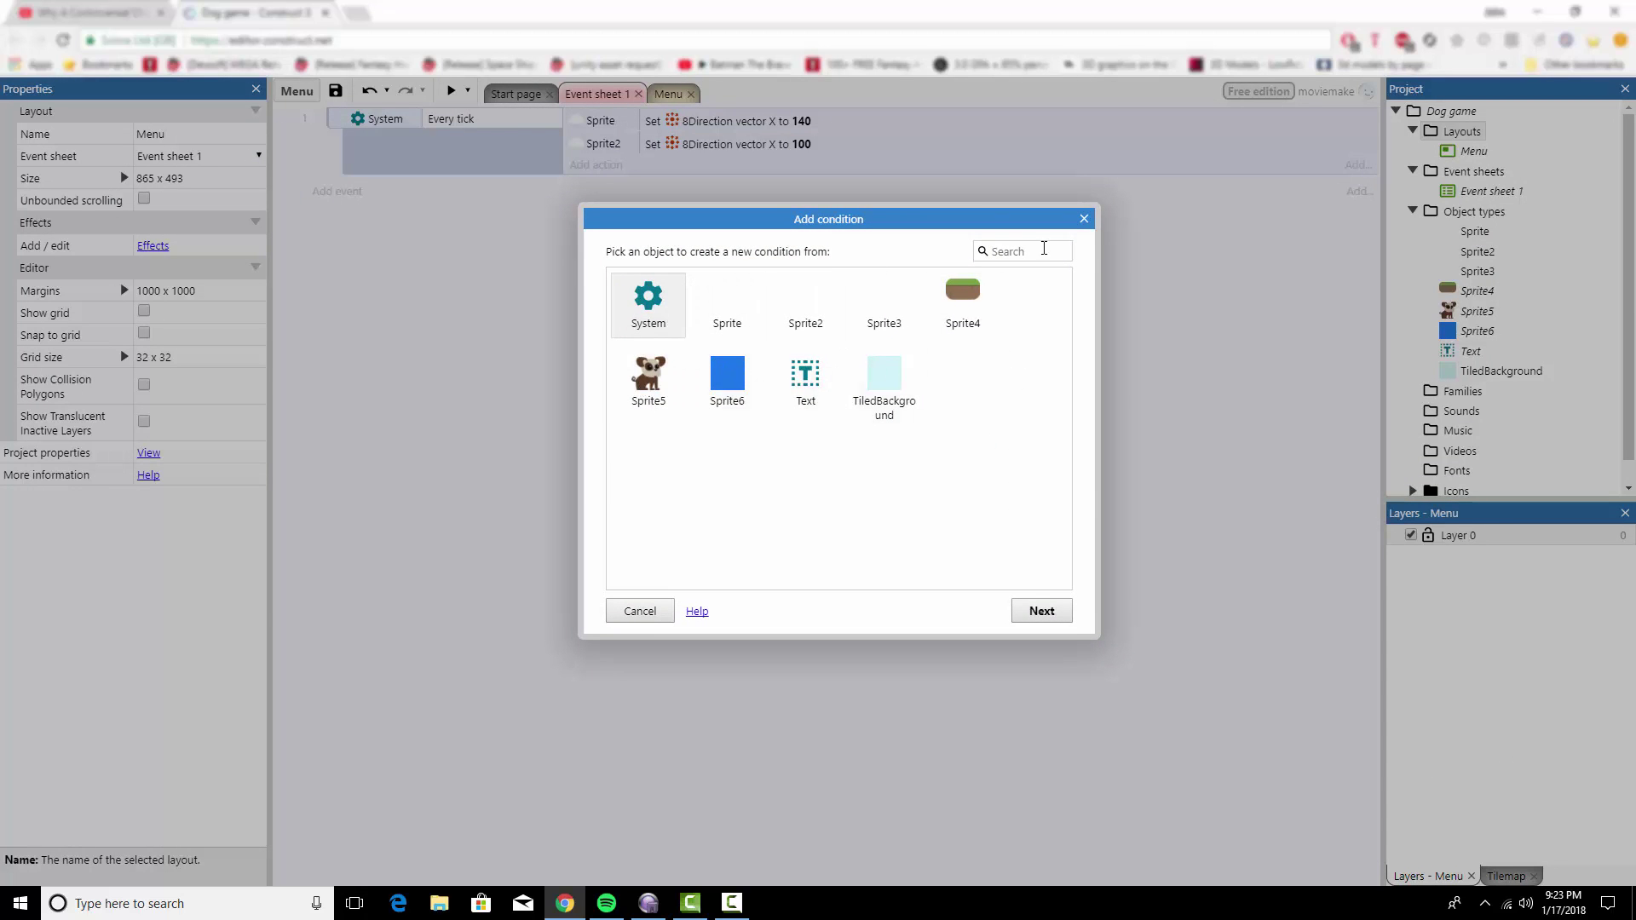
left_click(1084, 220)
left_click(660, 95)
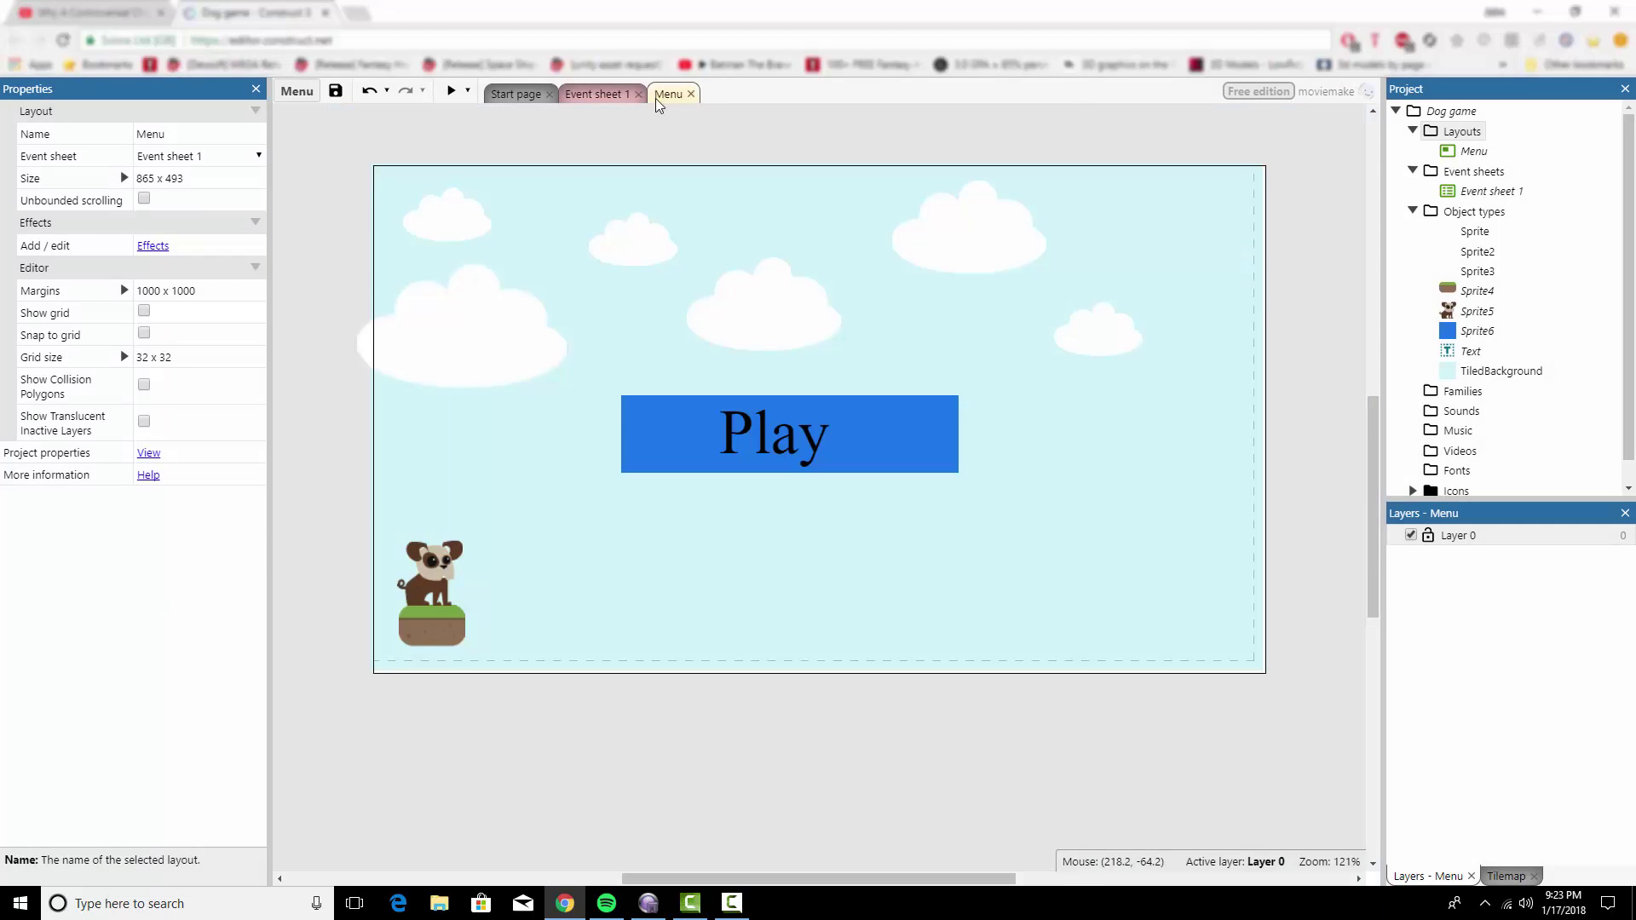
Step: Browse the Insert new object plugins, including Mobile advert and Mobile IAP, cancel, then view the Start page
right_click(718, 139)
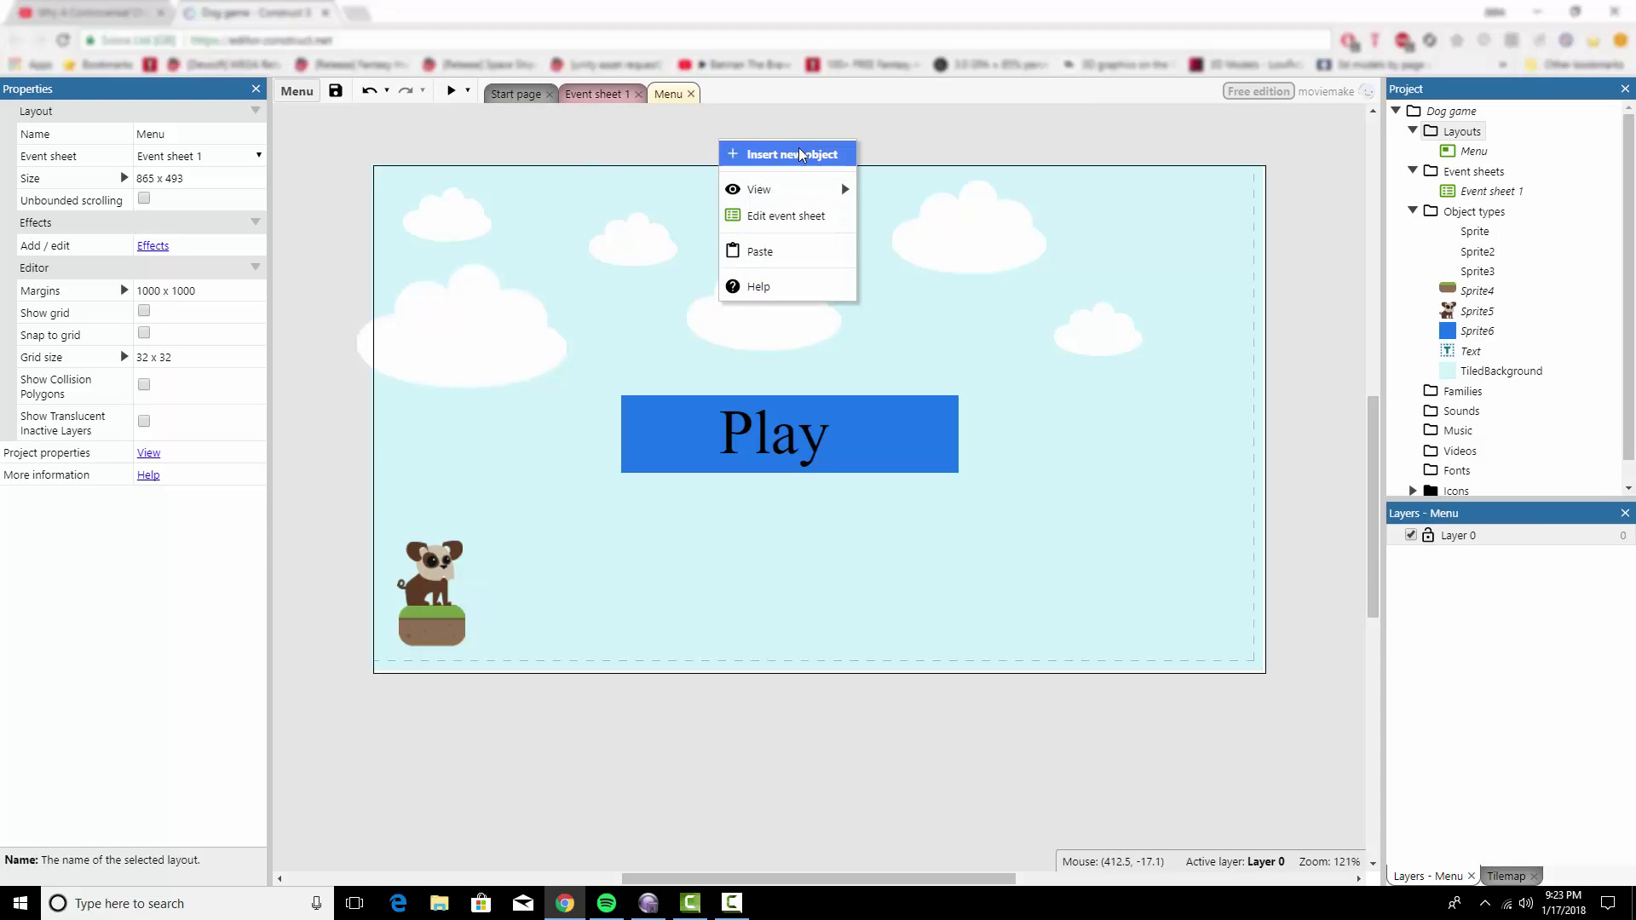
left_click(844, 154)
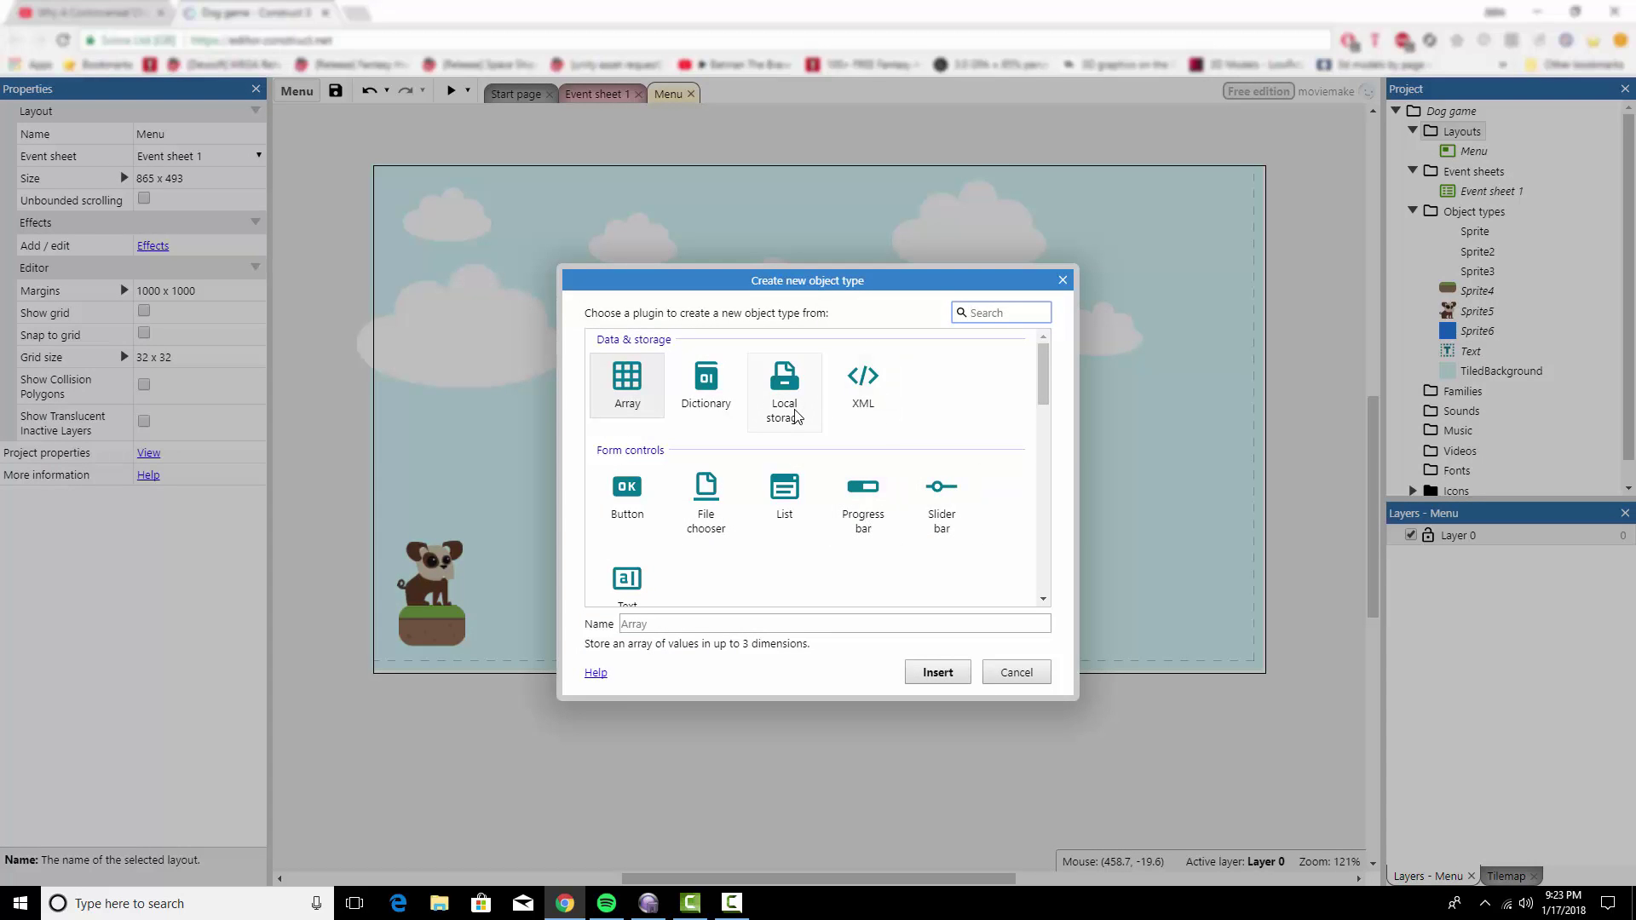
scroll(754, 451, "down", 4)
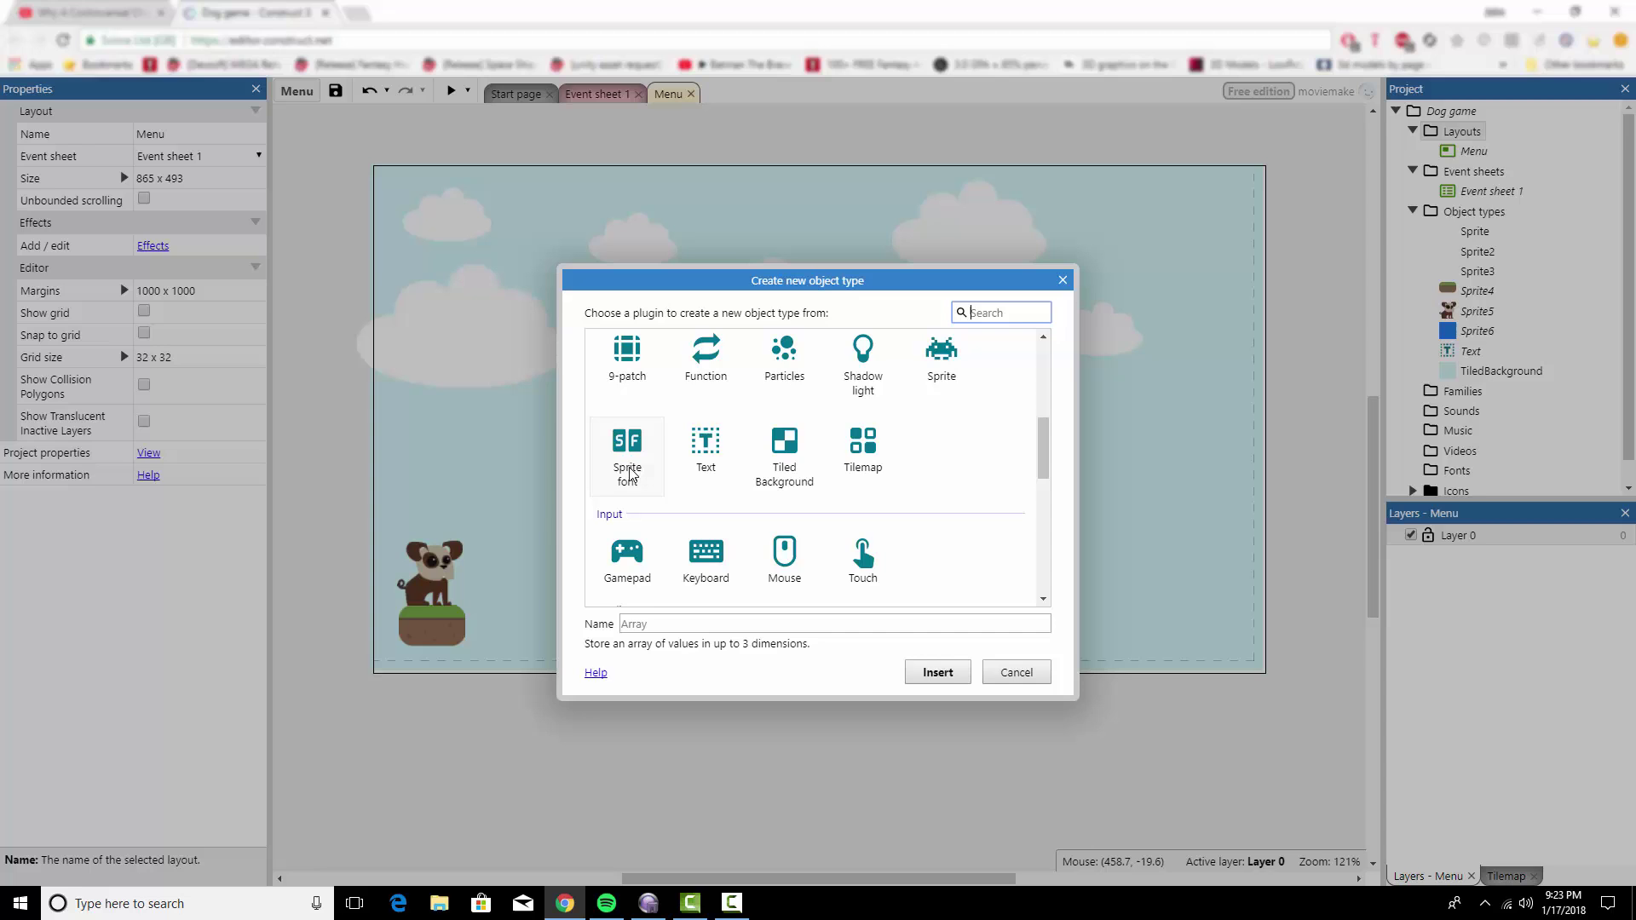
scroll(714, 564, "down", 2)
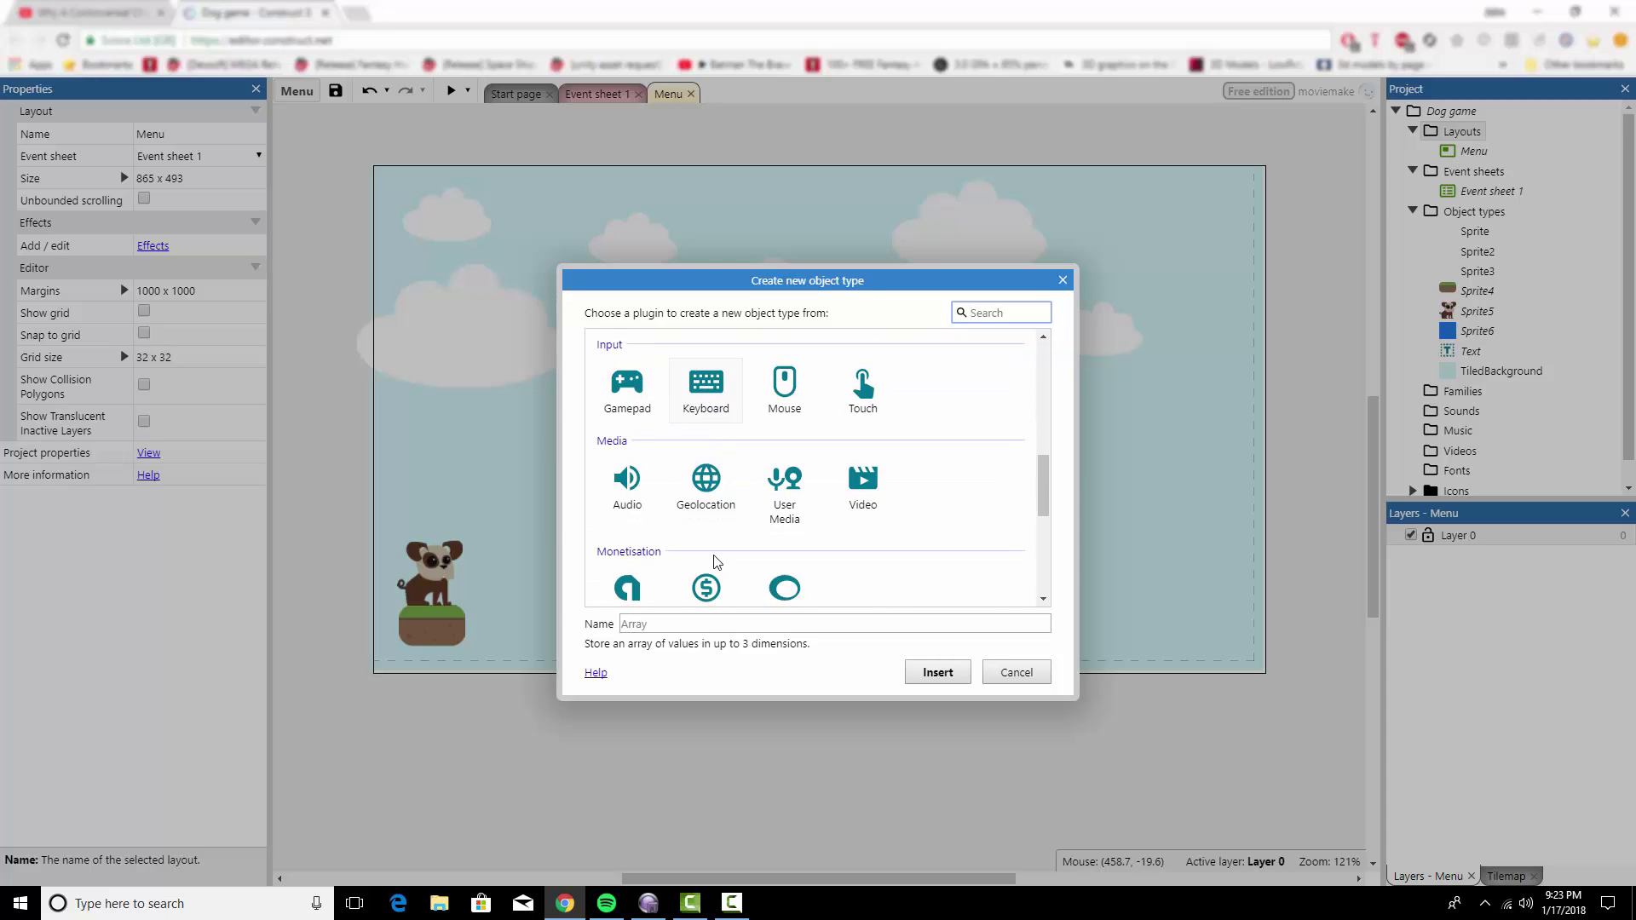
scroll(631, 530, "down", 2)
scroll(632, 531, "down", 1)
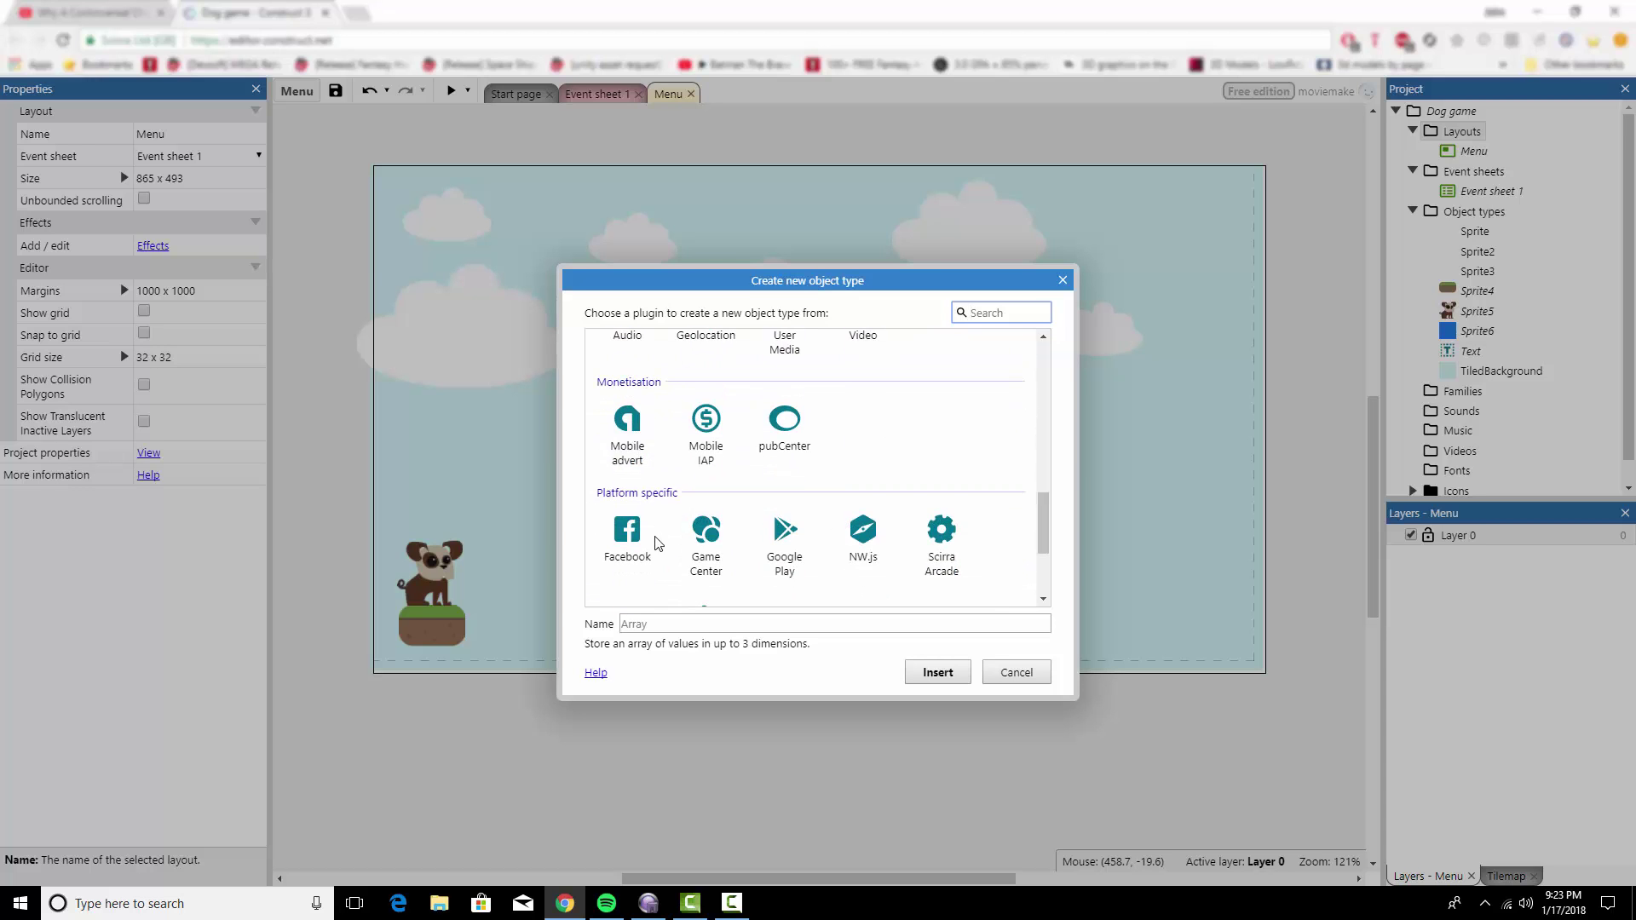
left_click(631, 449)
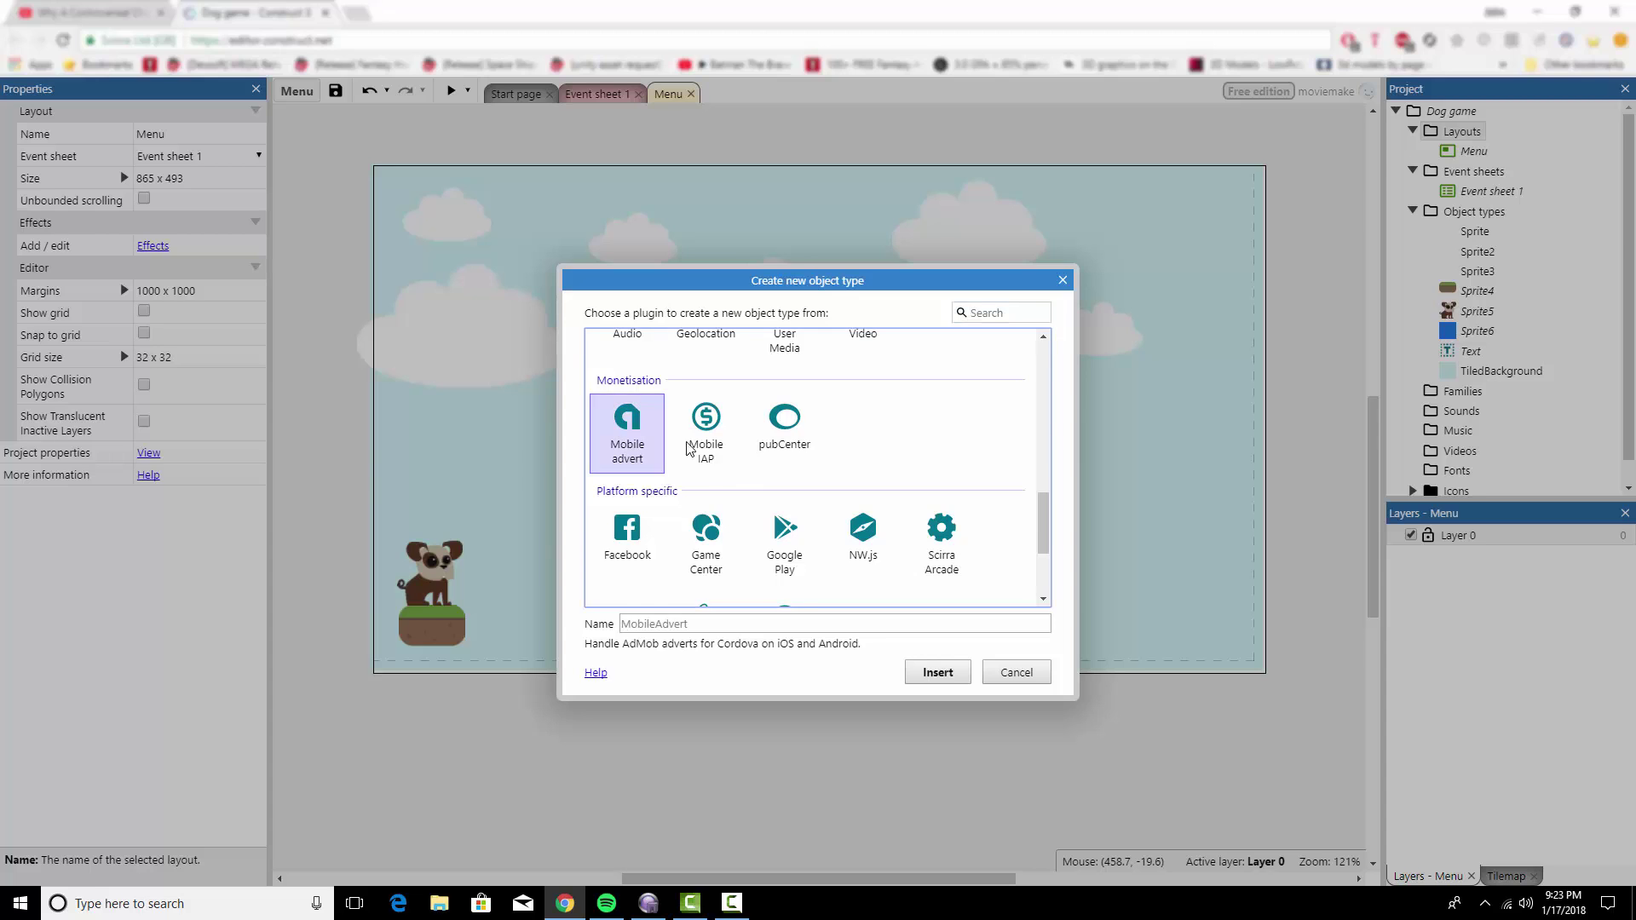
left_click(706, 450)
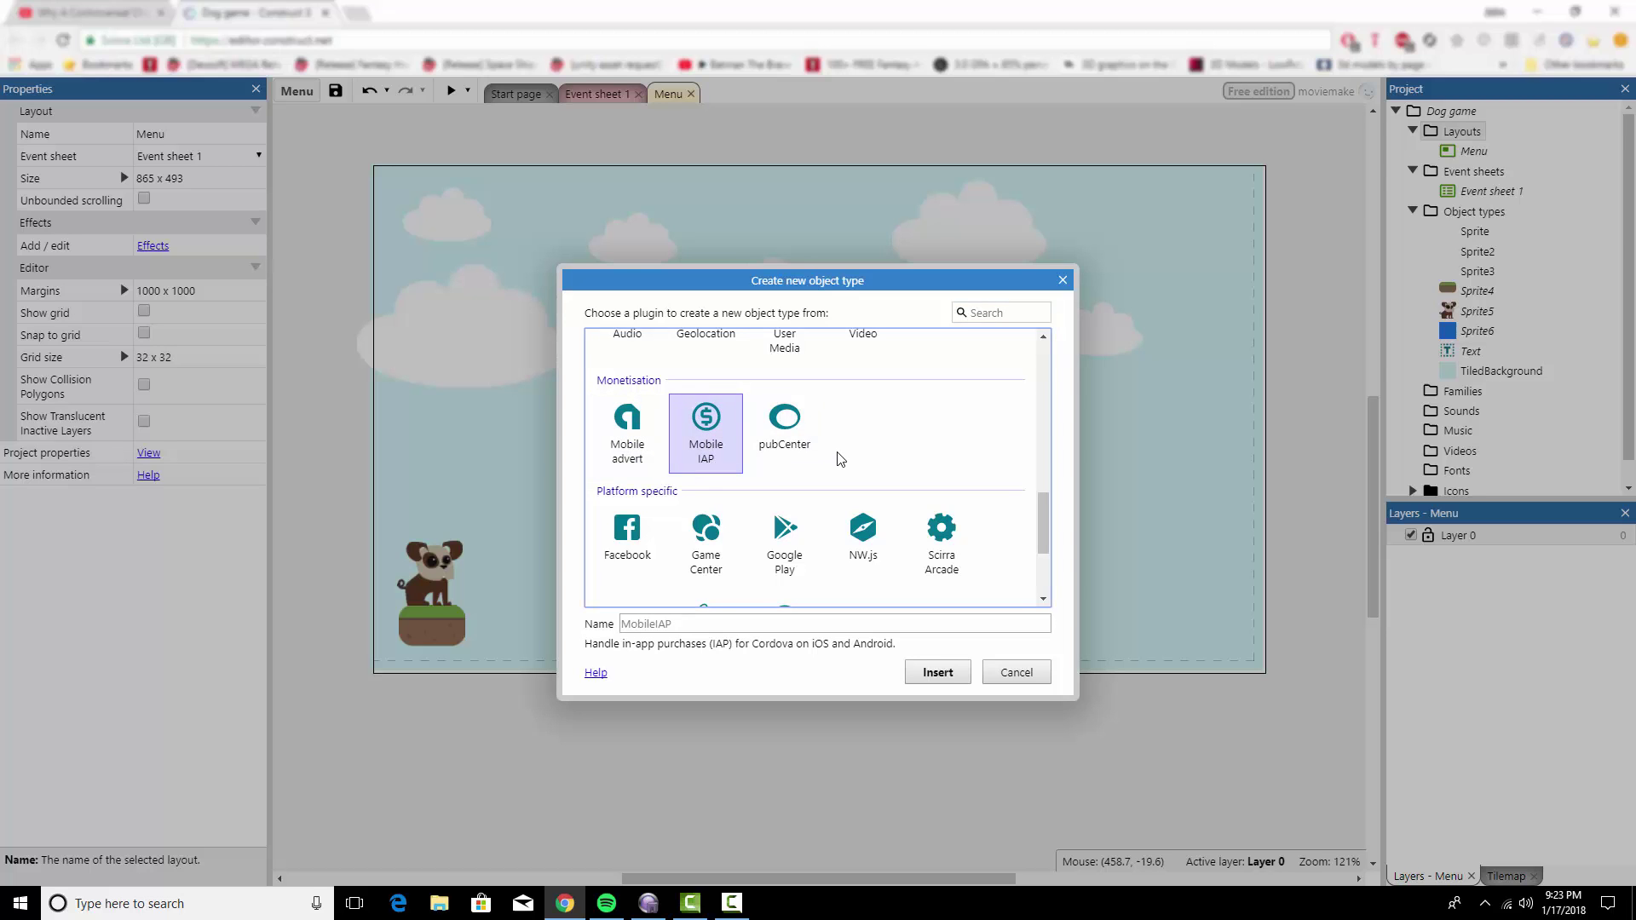
scroll(825, 475, "down", 1)
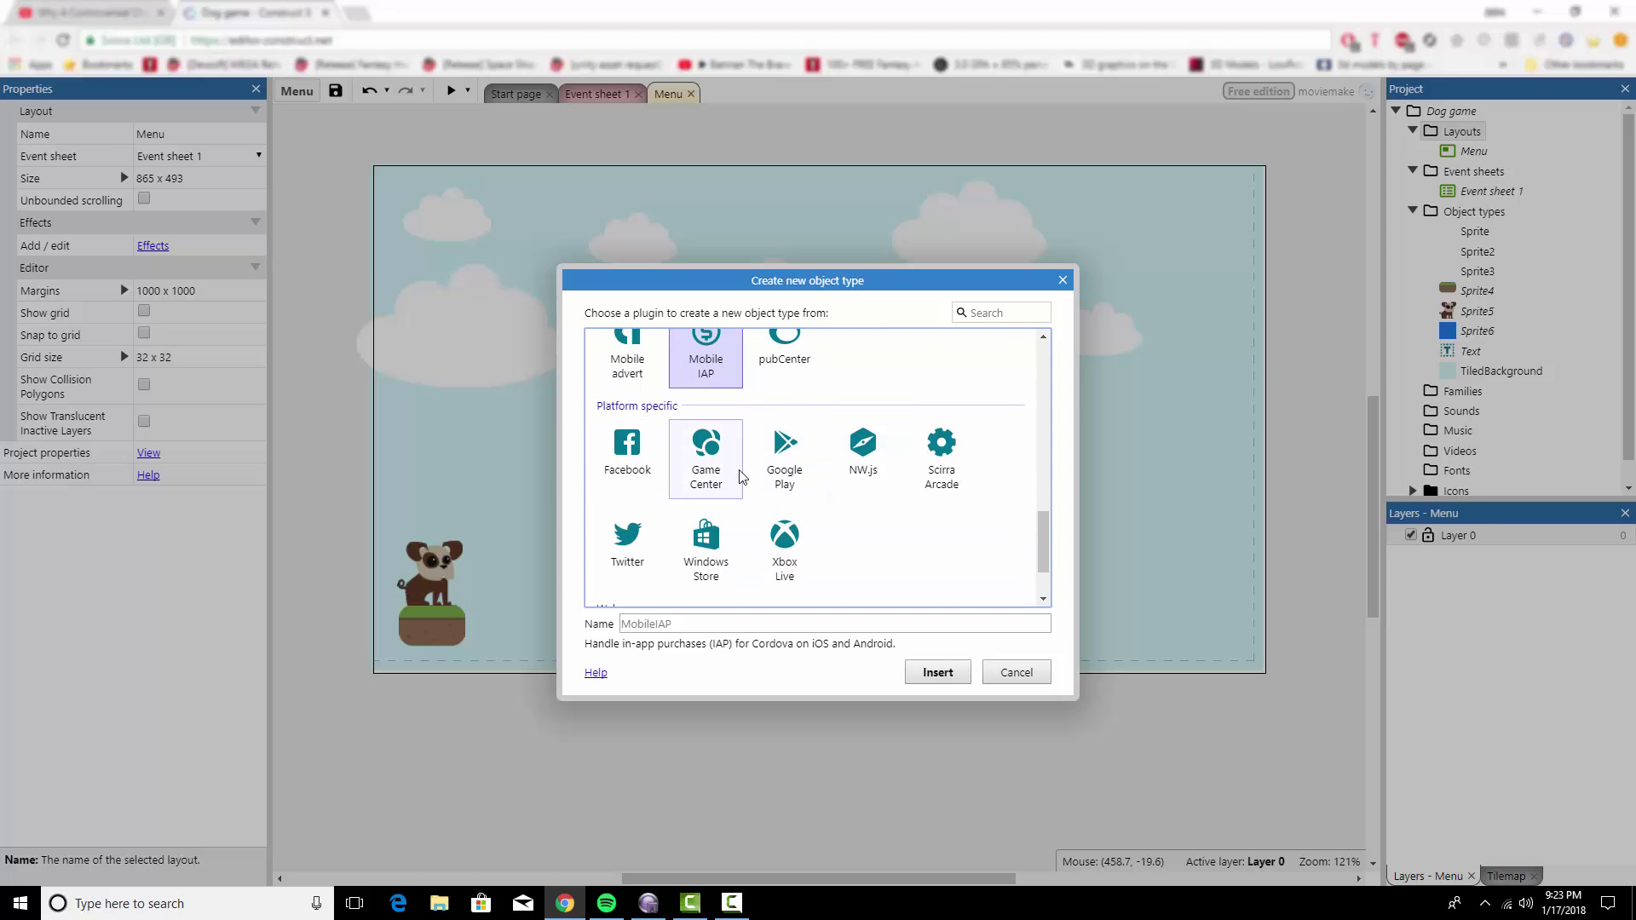
scroll(738, 477, "down", 1)
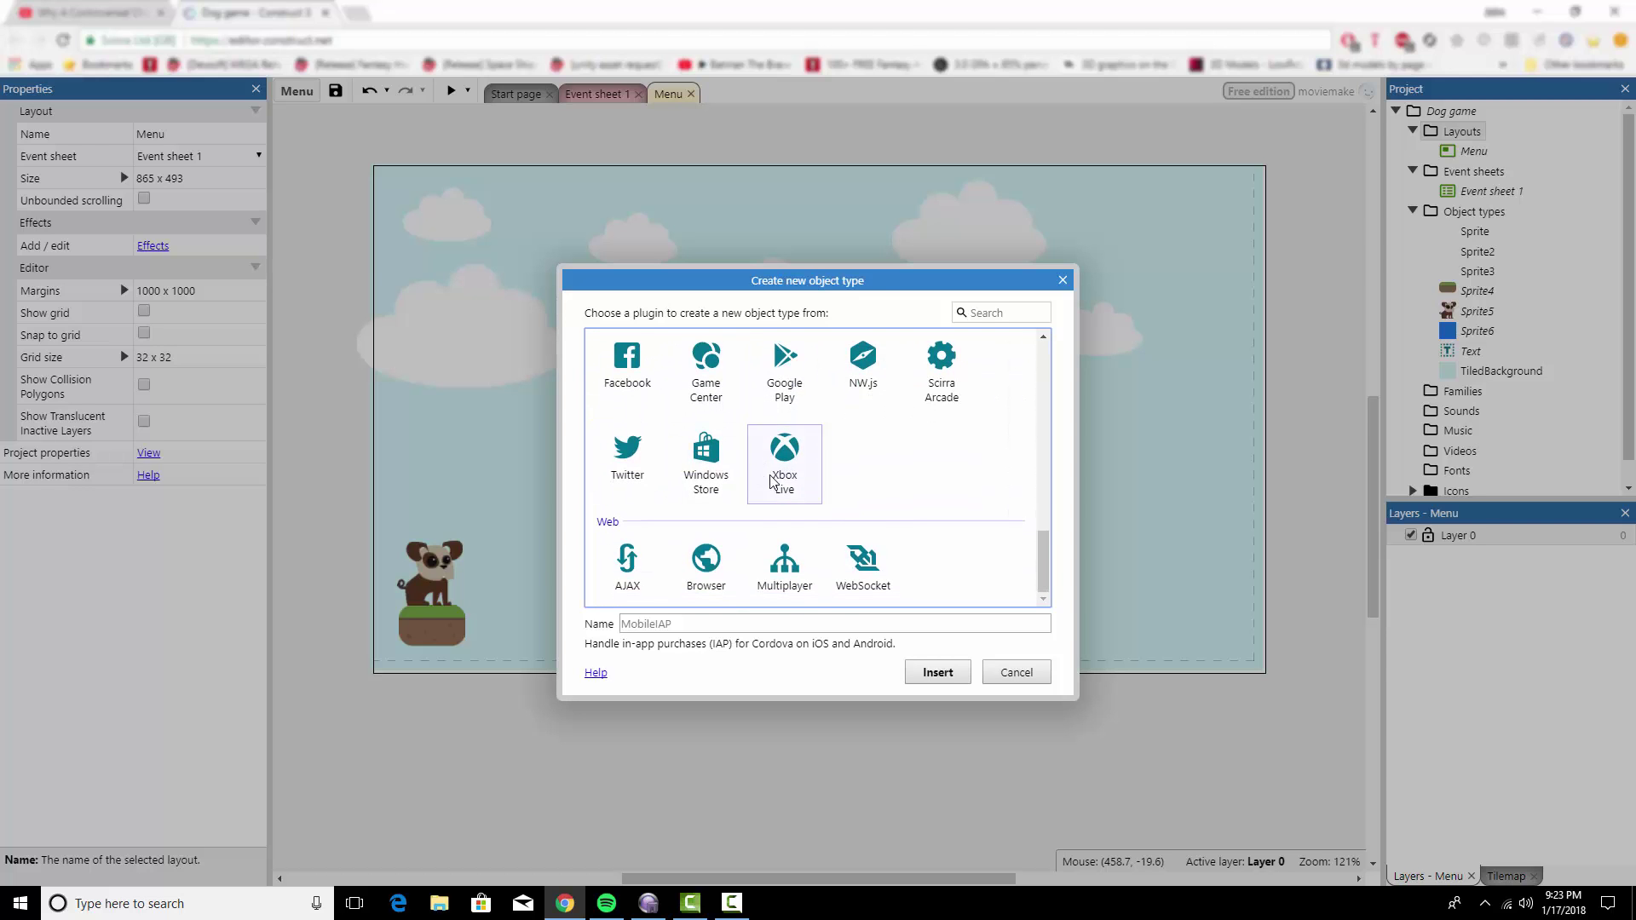
left_click(1017, 672)
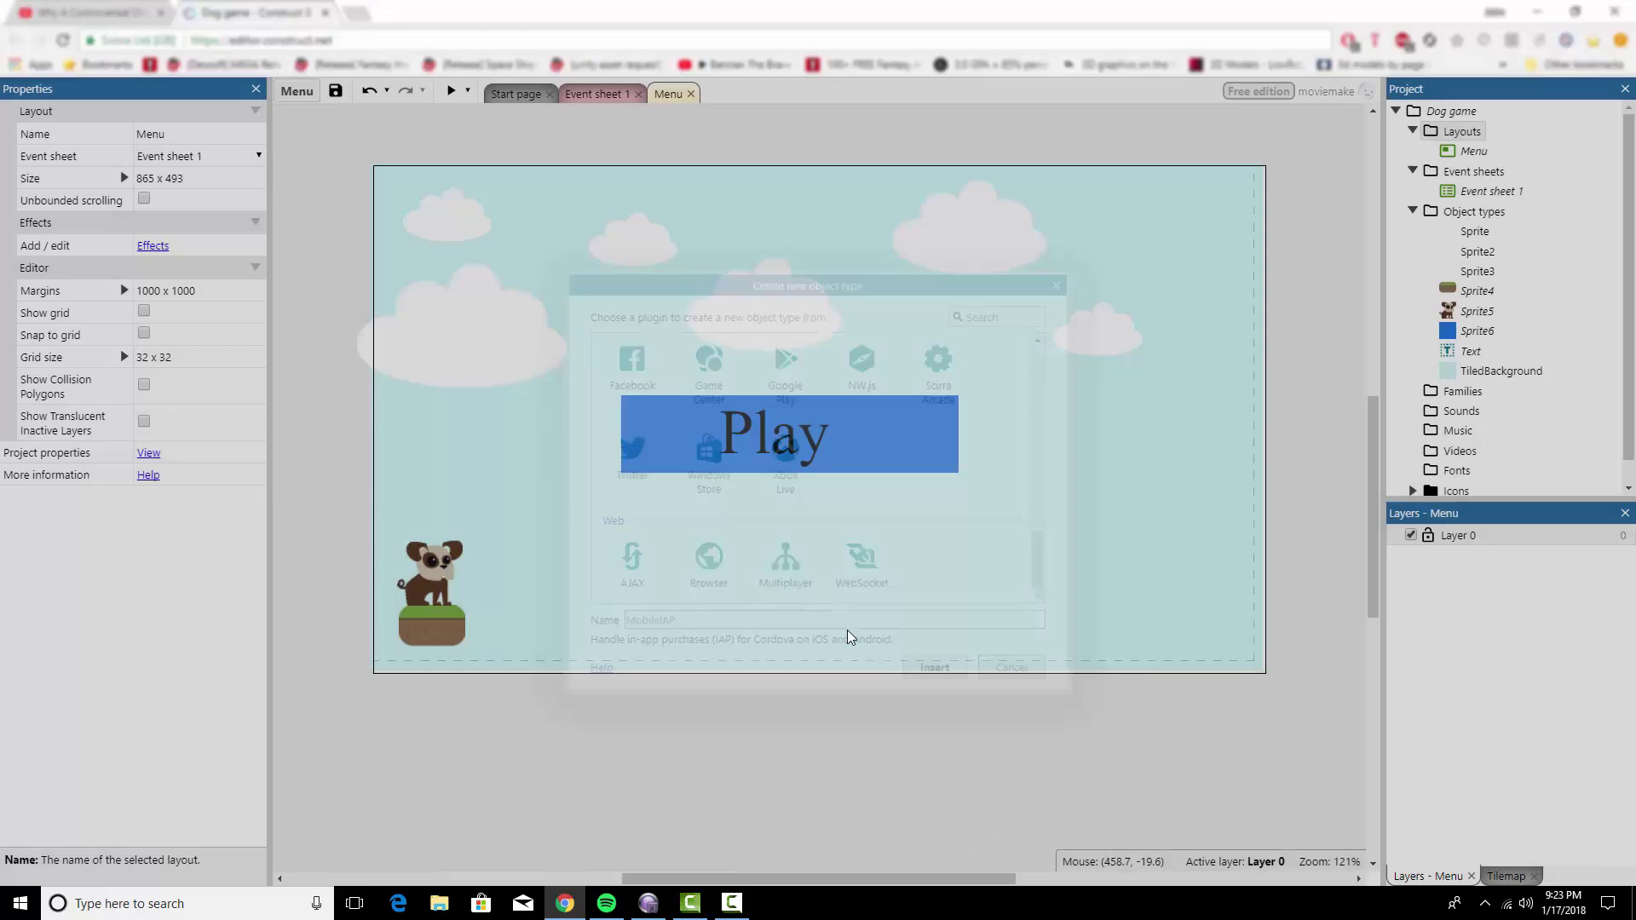
left_click(504, 96)
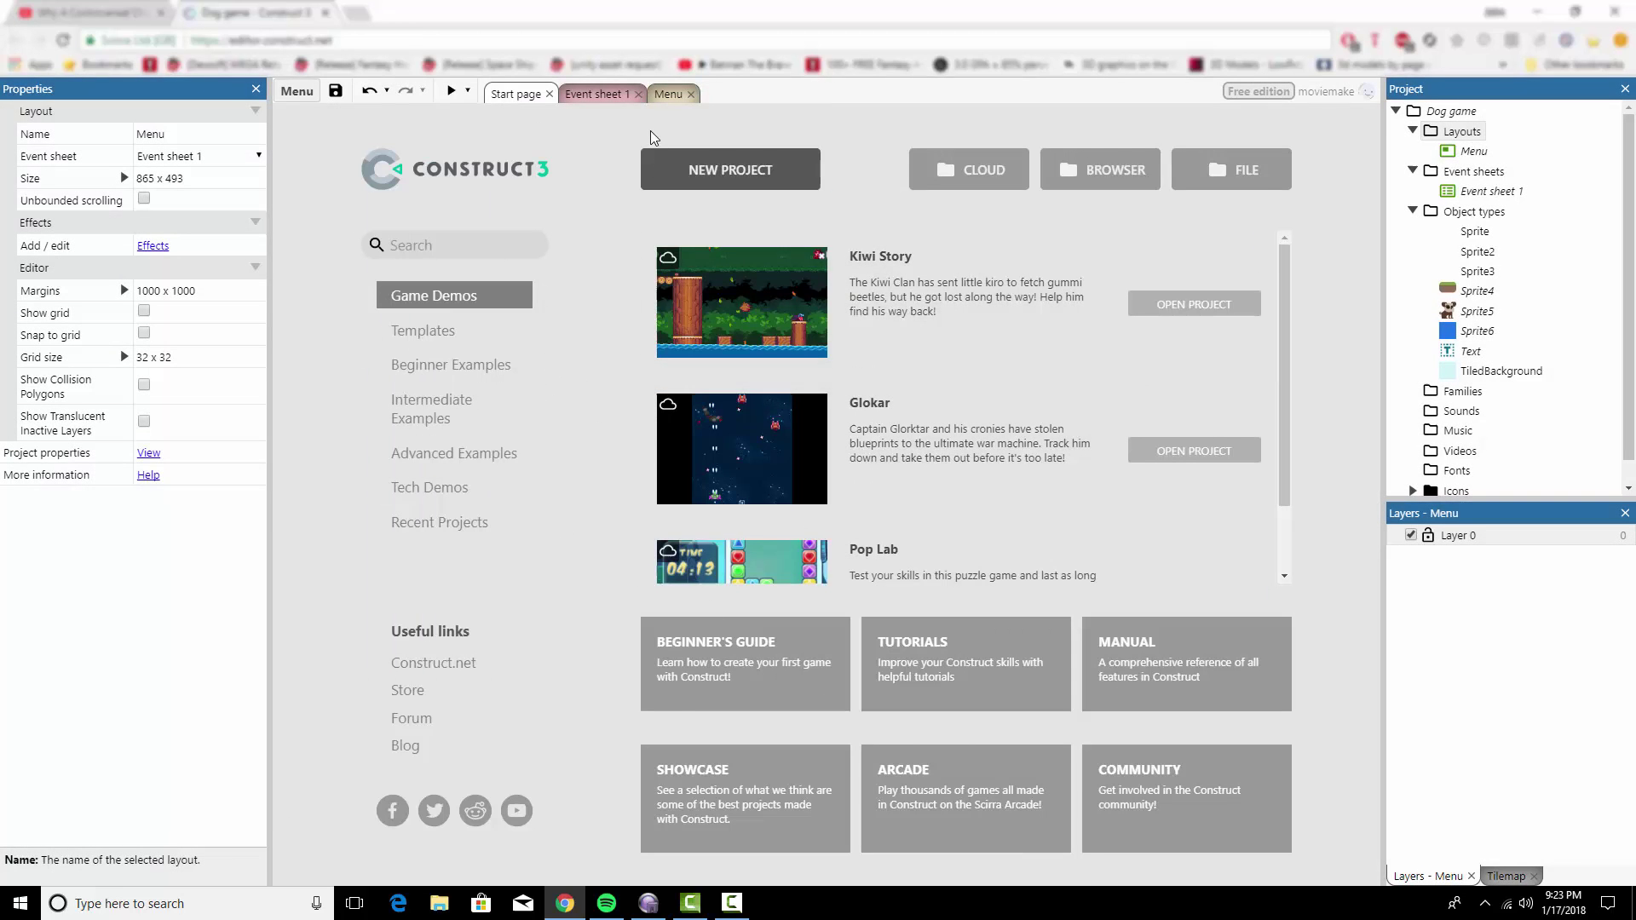
left_click(586, 97)
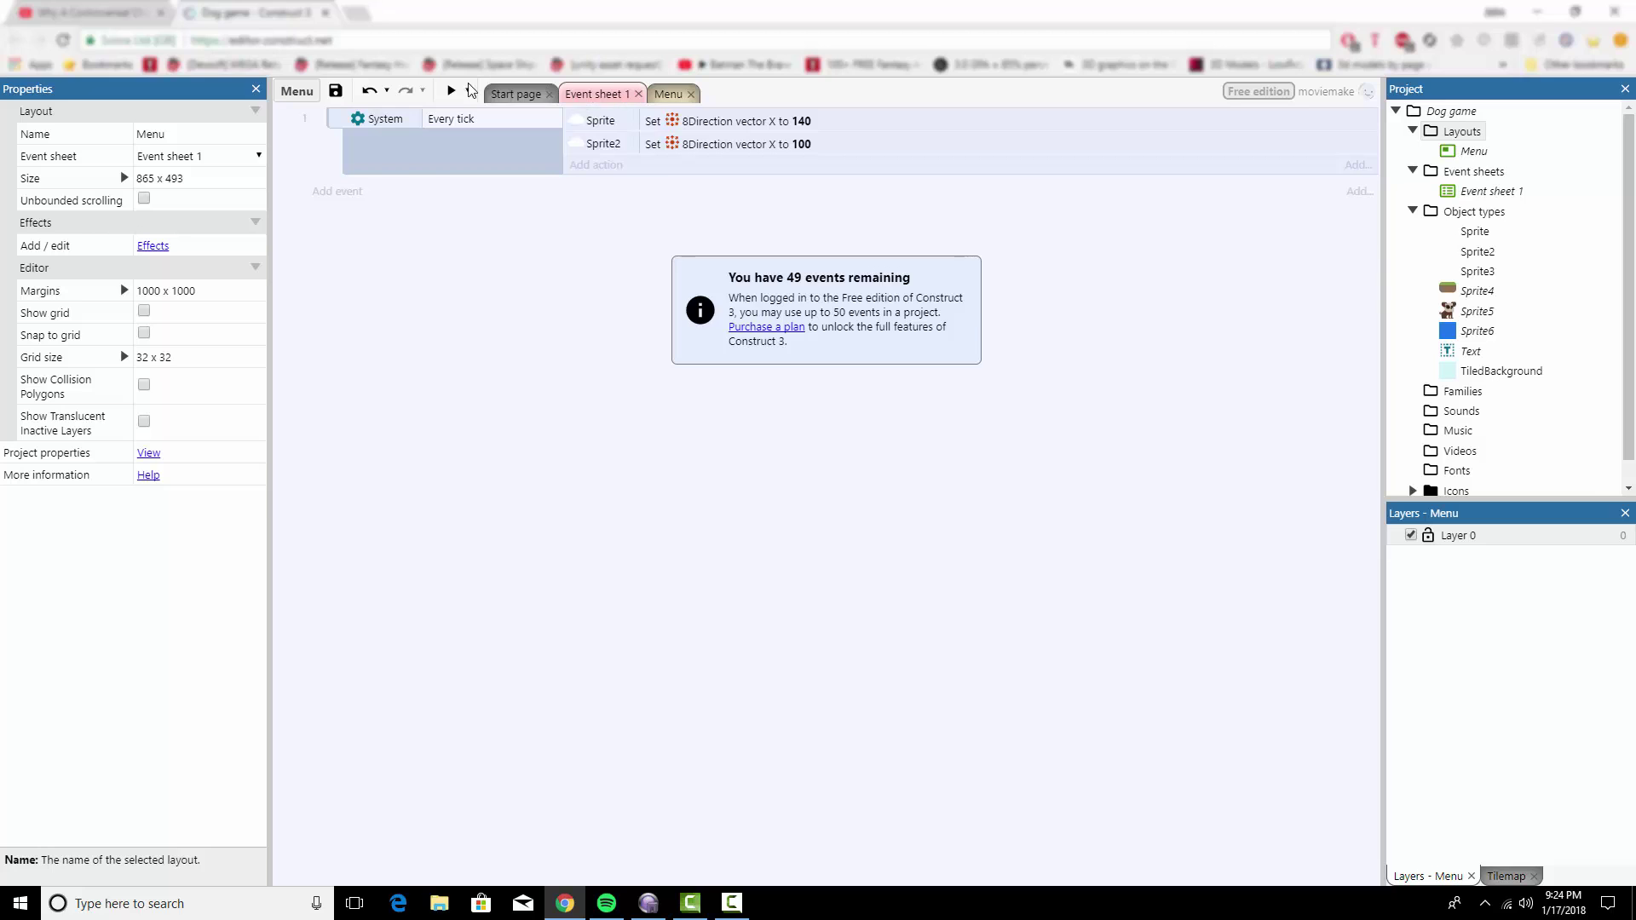
left_click(527, 95)
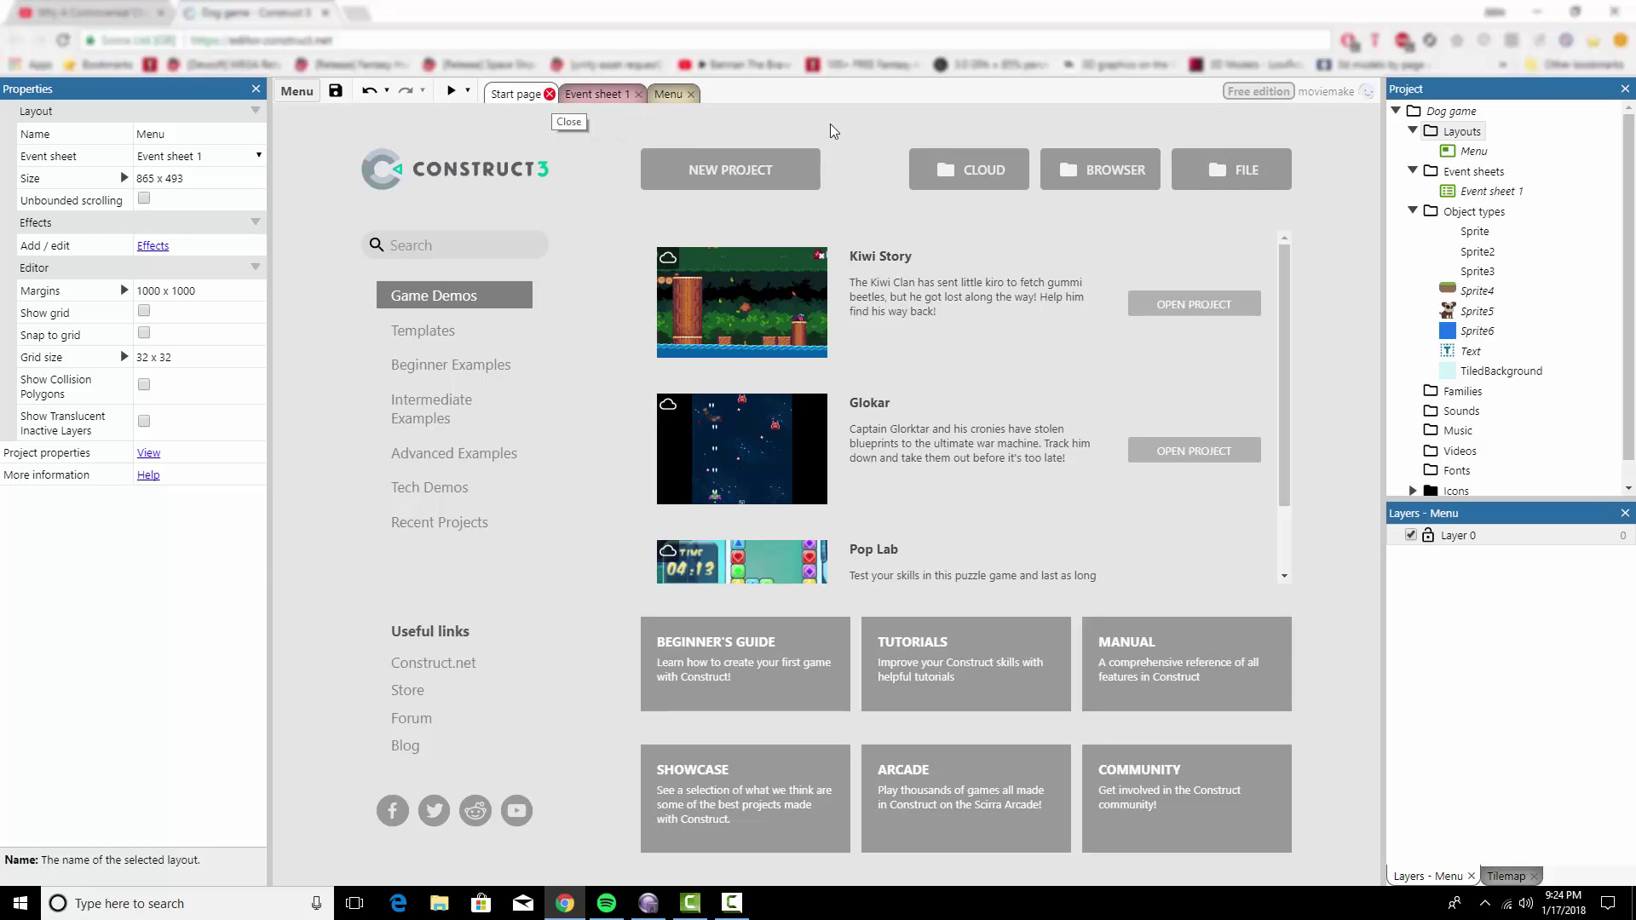
Step: Preview the New project size presets, keeping SD landscape 16:9, and cancel without creating a project
left_click(771, 173)
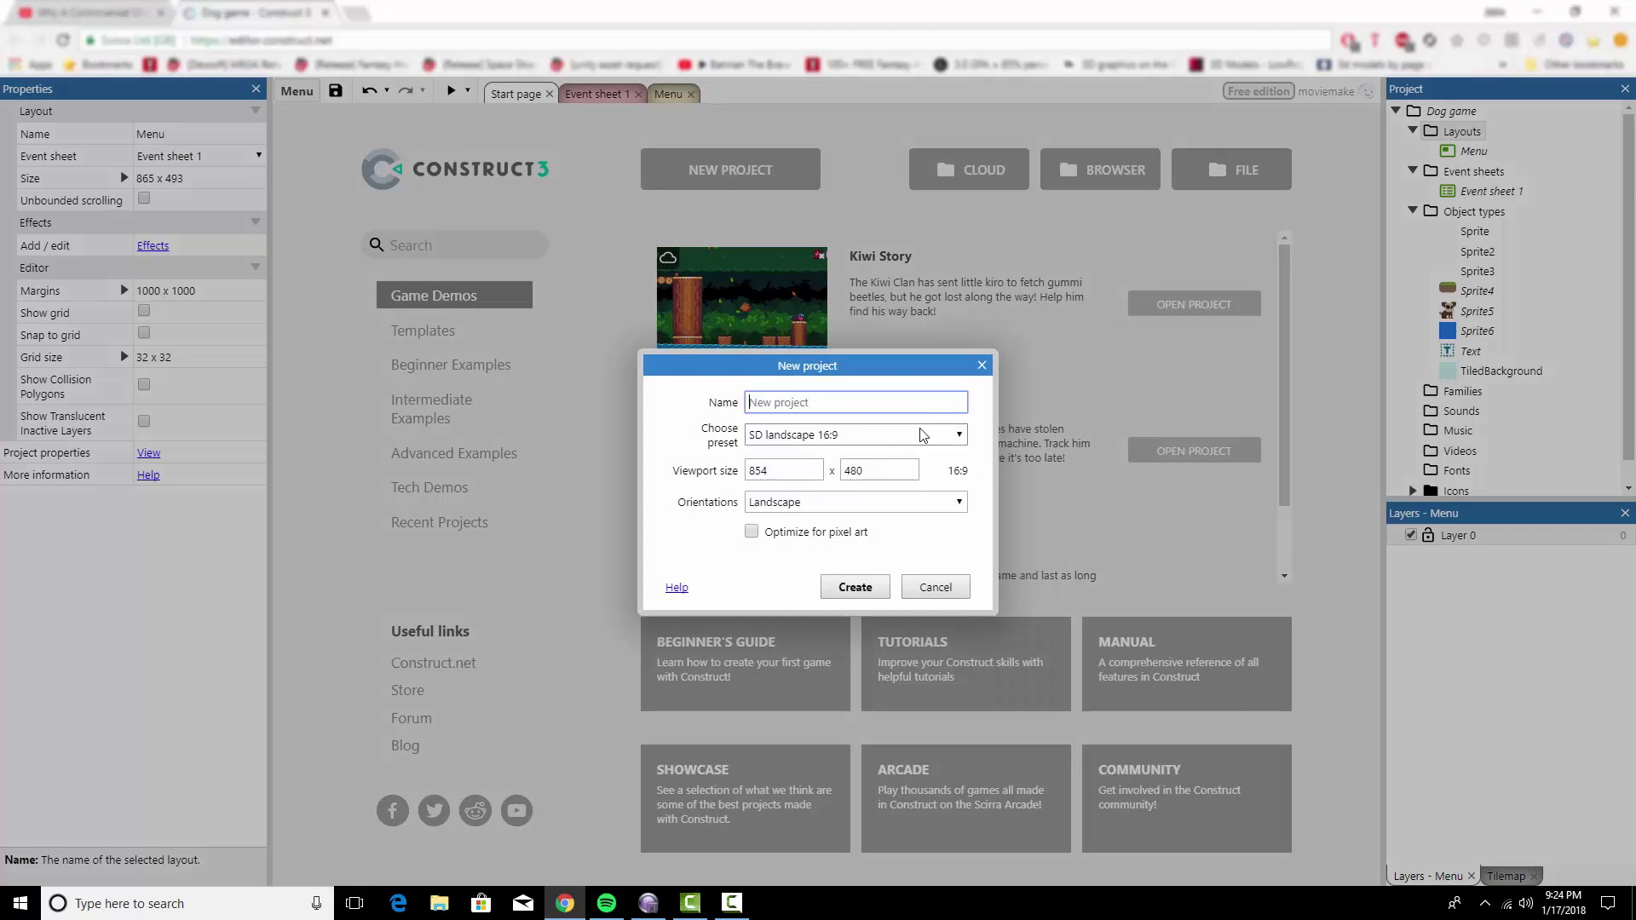
left_click(956, 435)
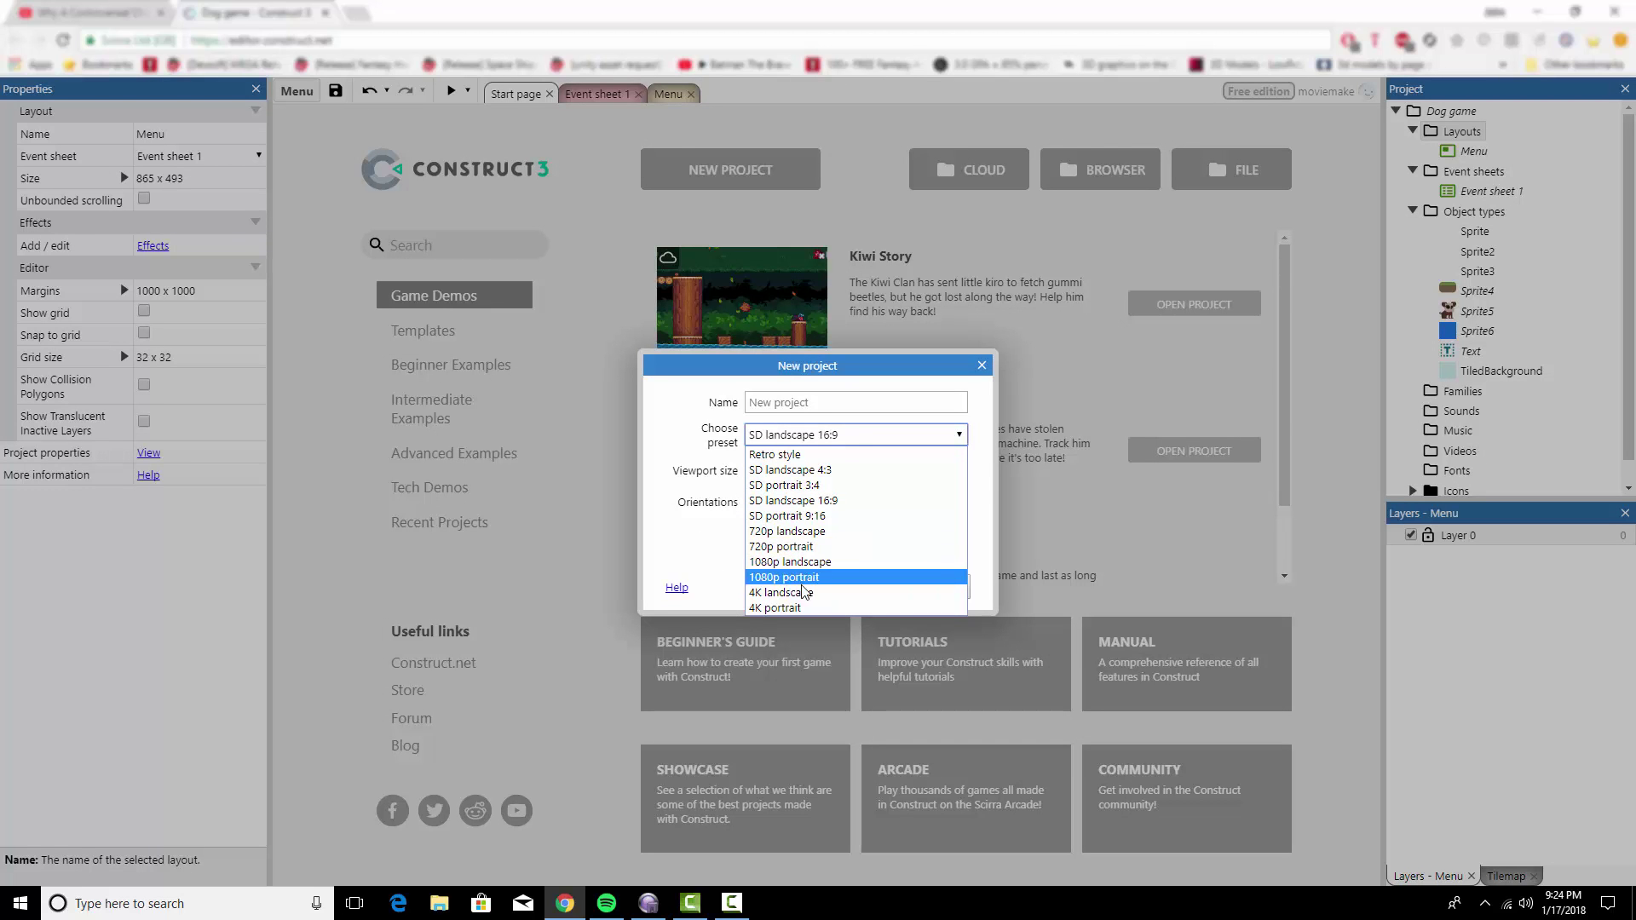
left_click(852, 561)
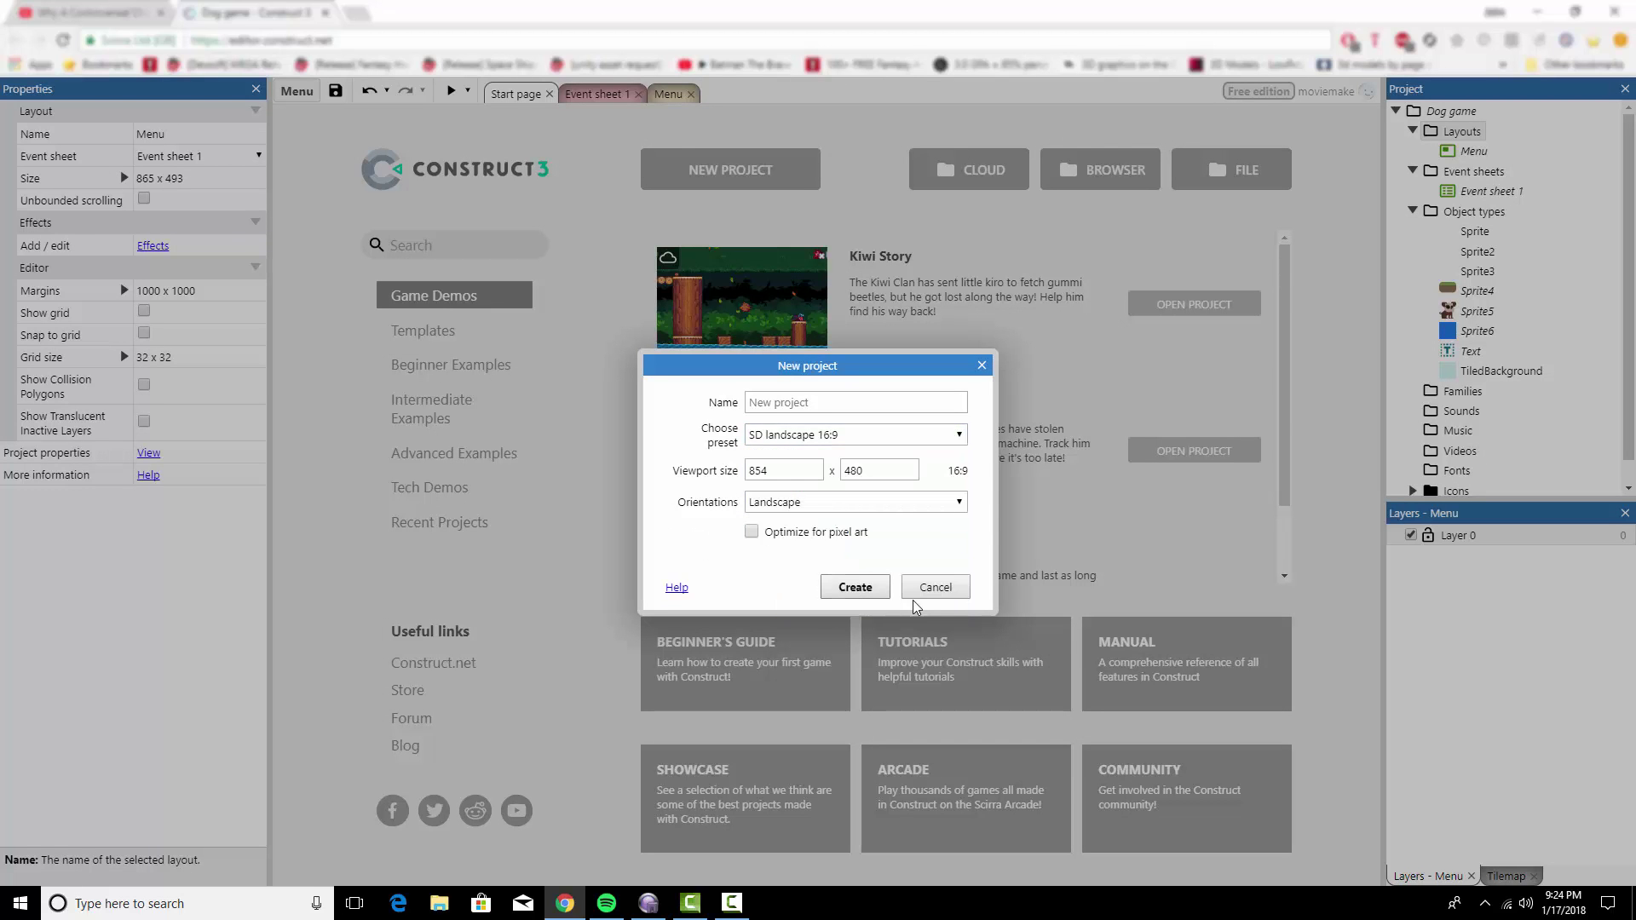
left_click(941, 588)
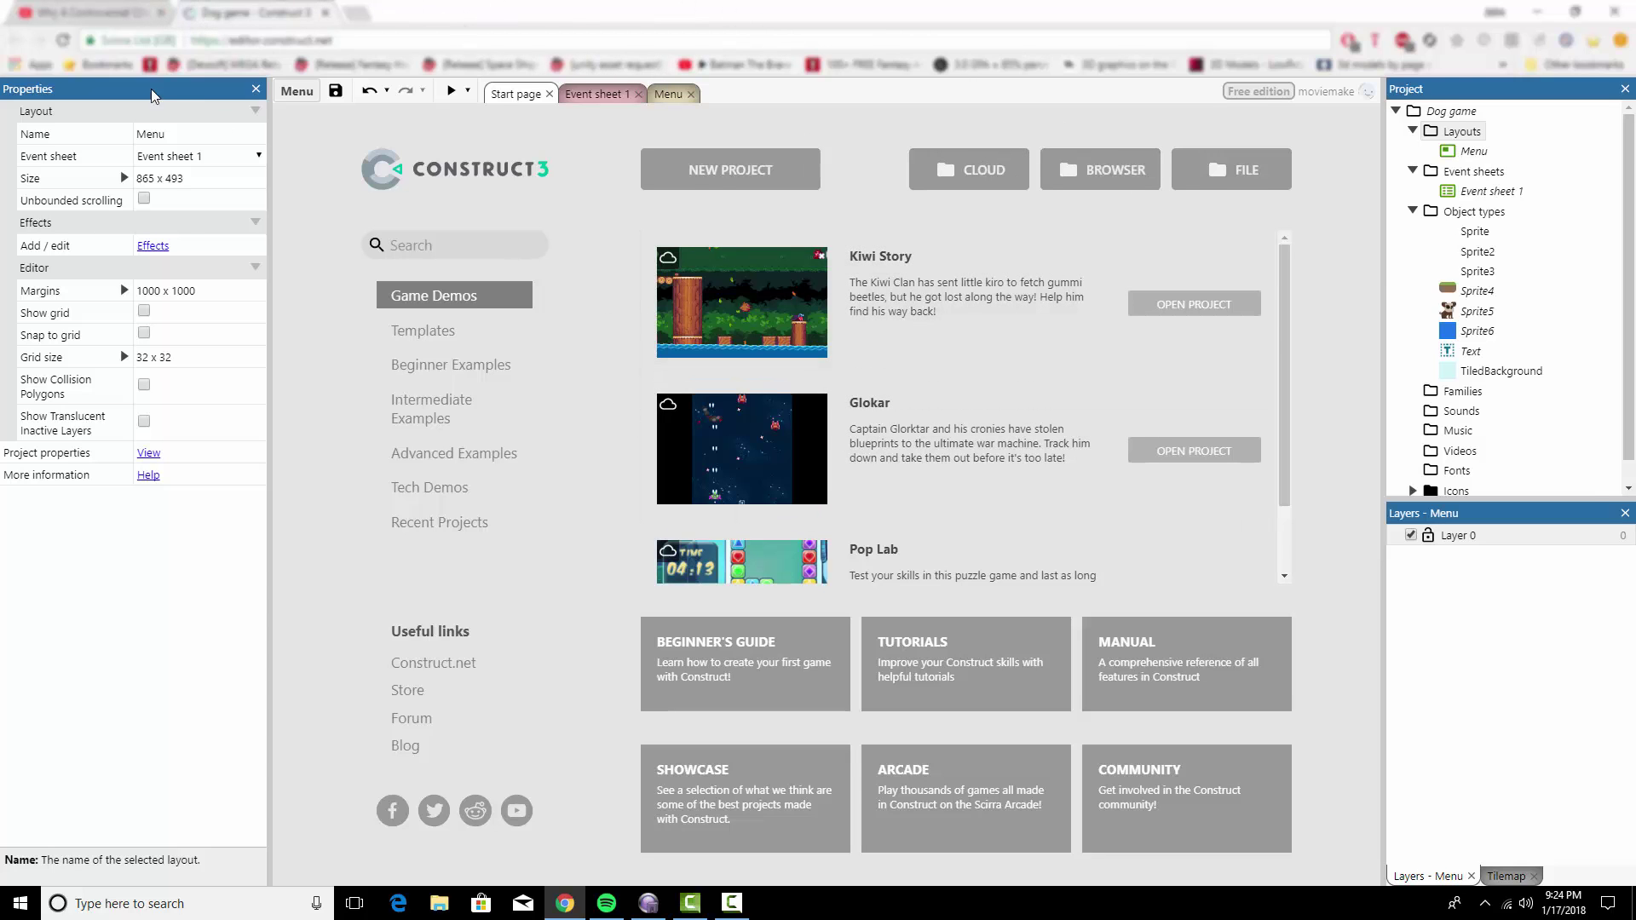
Step: Glance at Event sheet 1, then select each of the five clouds on the Menu layout
left_click(579, 95)
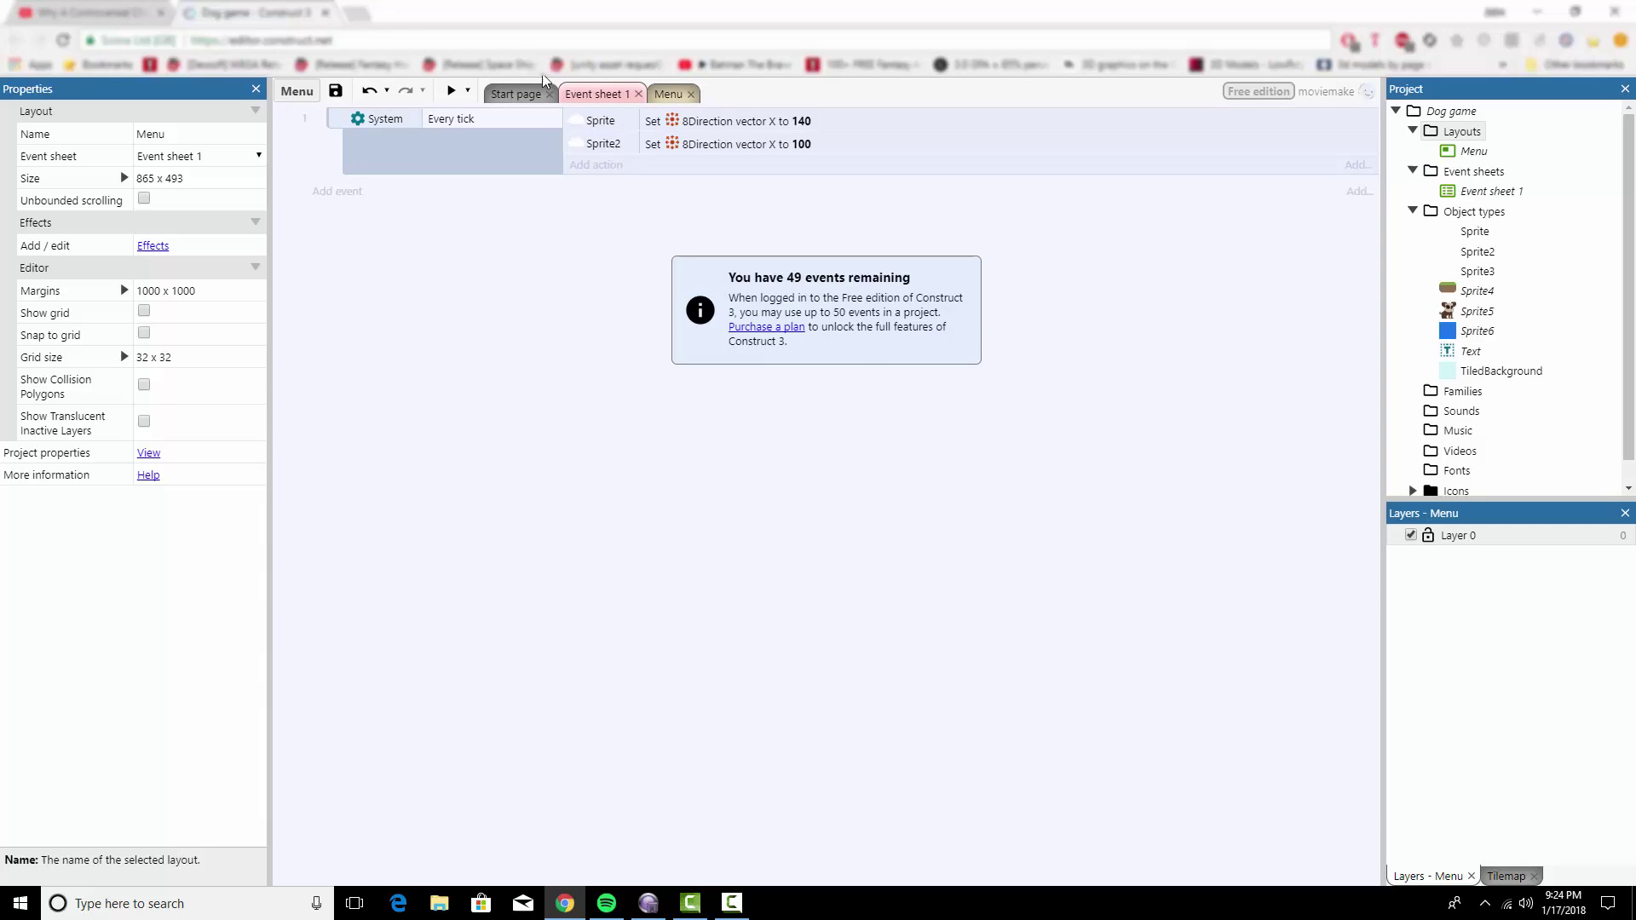
left_click(666, 95)
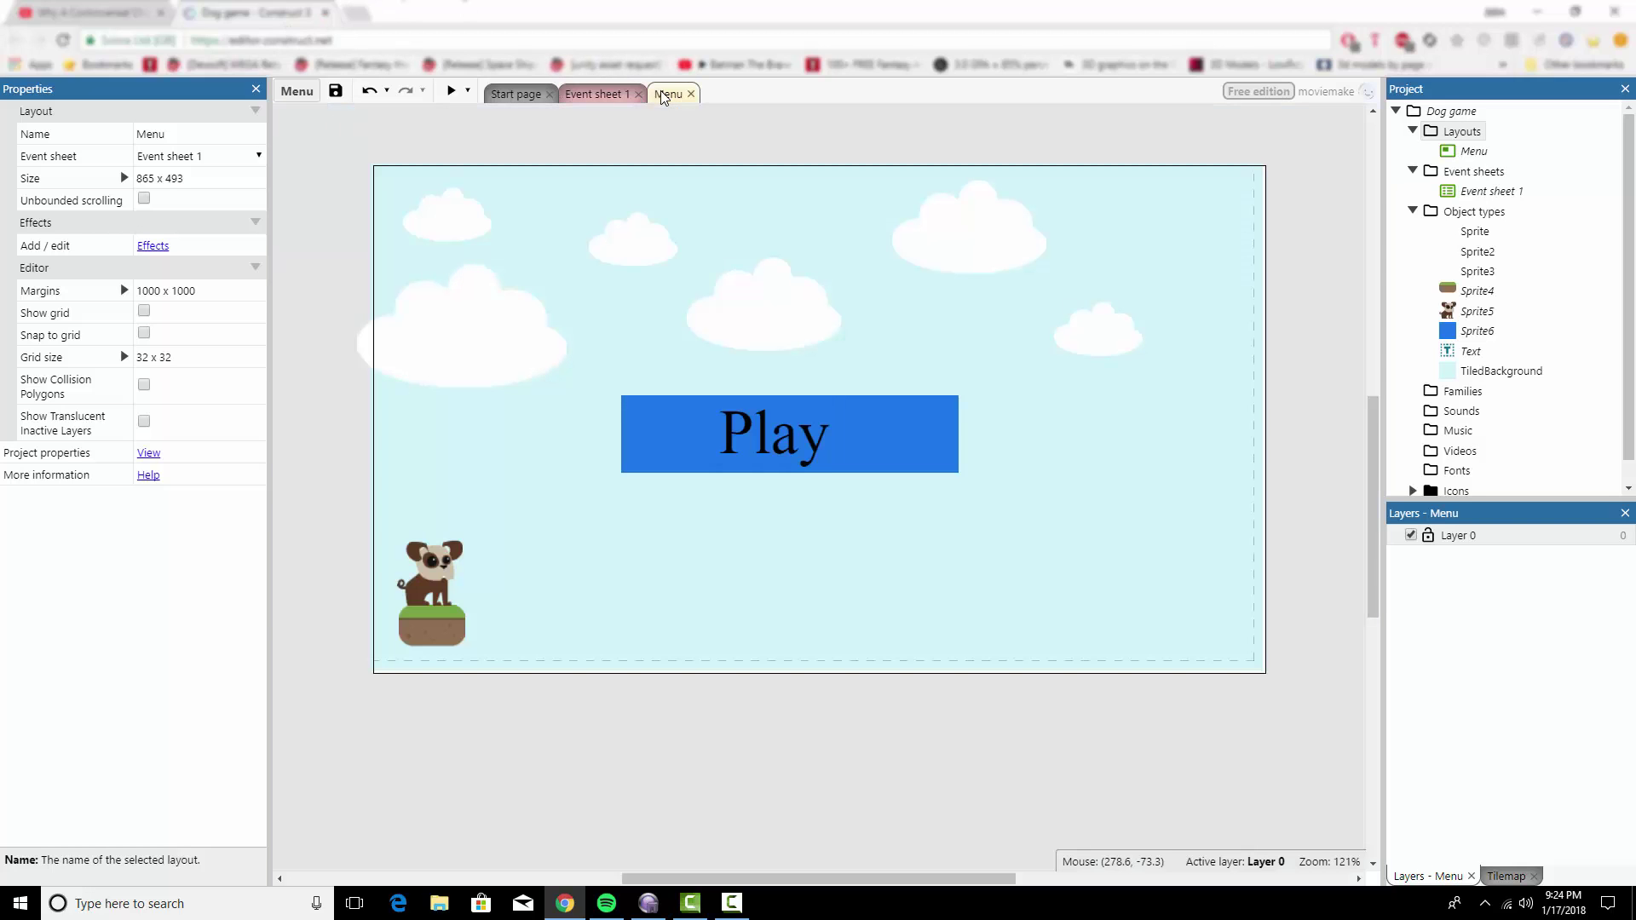
left_click(452, 258)
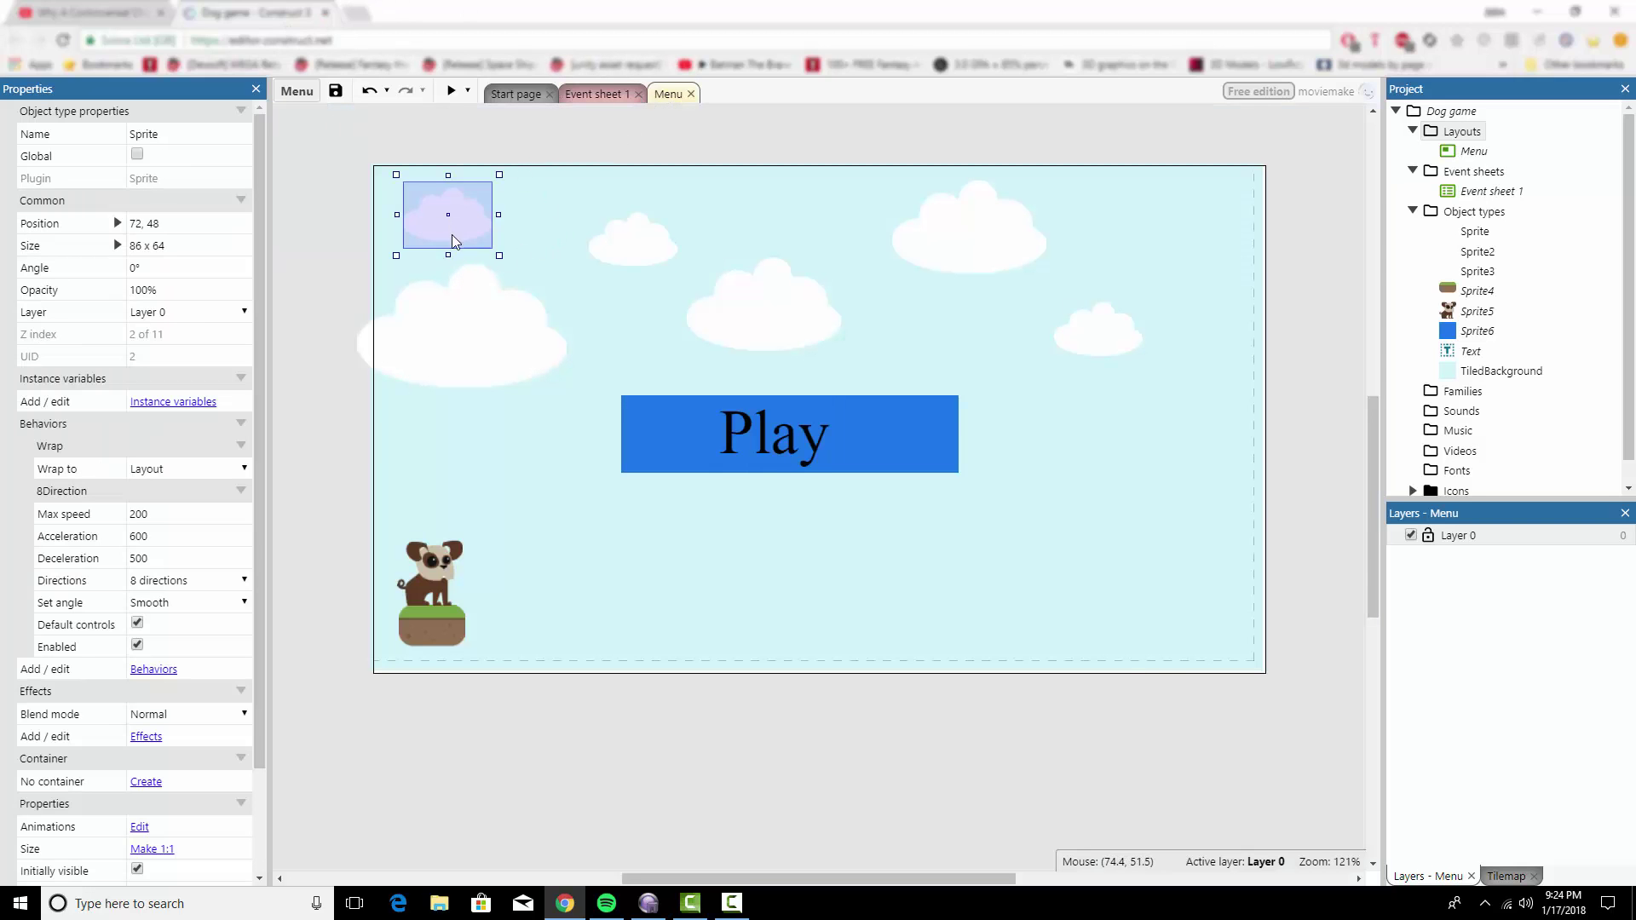
left_click(494, 272)
left_click(631, 250)
left_click(765, 281)
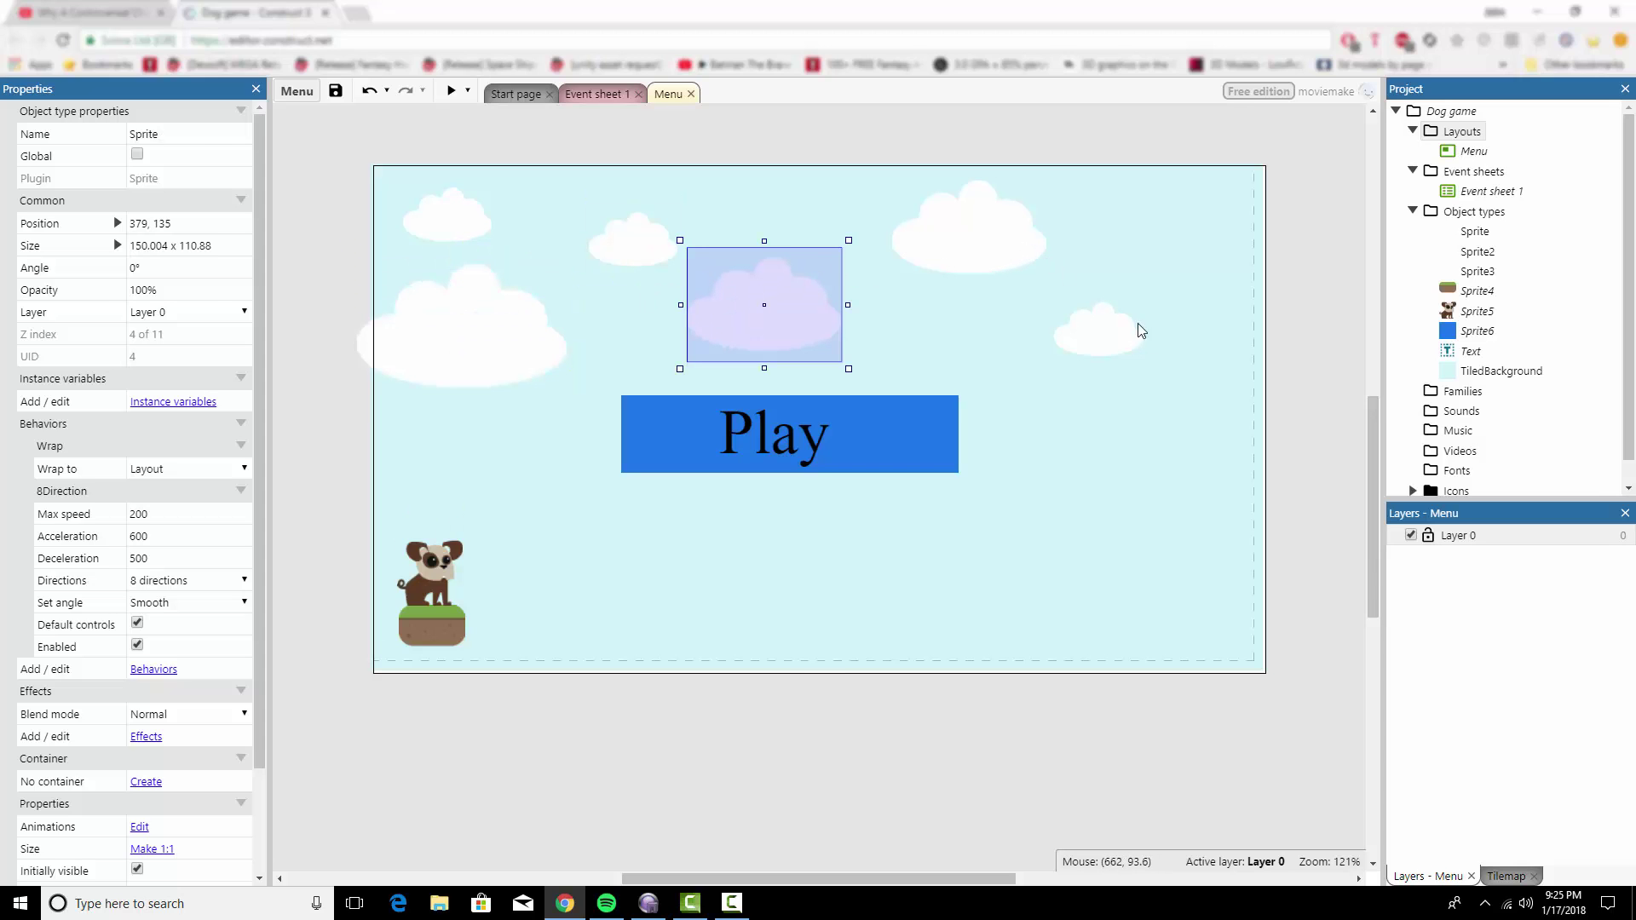
left_click(1117, 331)
Step: Select the sky, Play button, Play text, dog and grass, then the Every tick event in Event sheet 1
left_click(1135, 422)
left_click(882, 428)
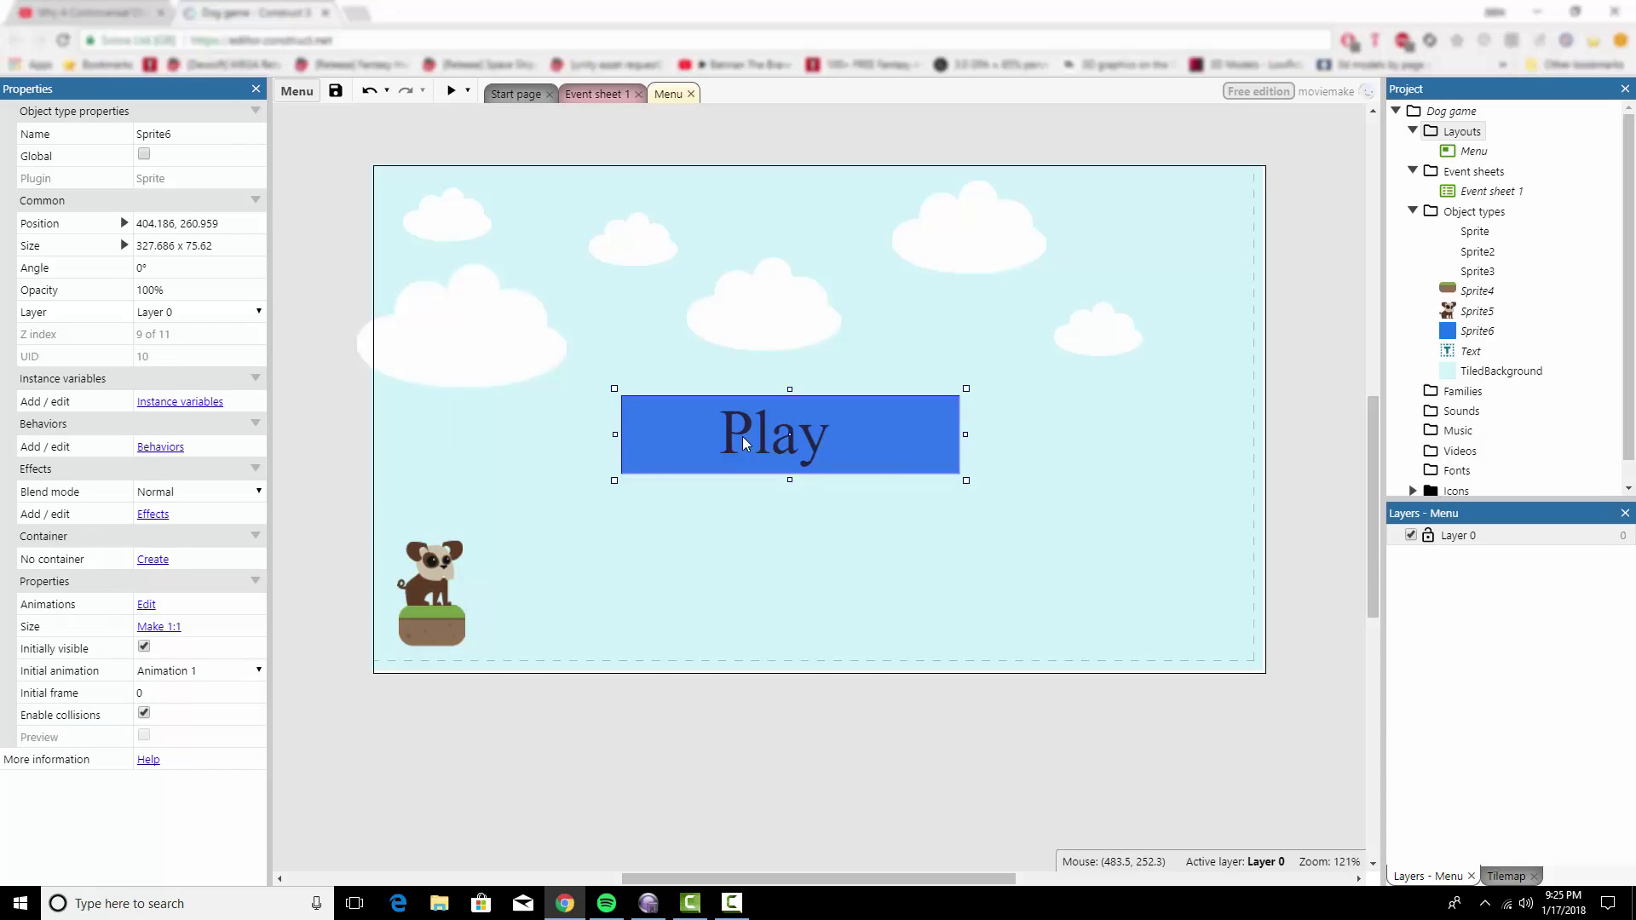
left_click(737, 438)
left_click(423, 592)
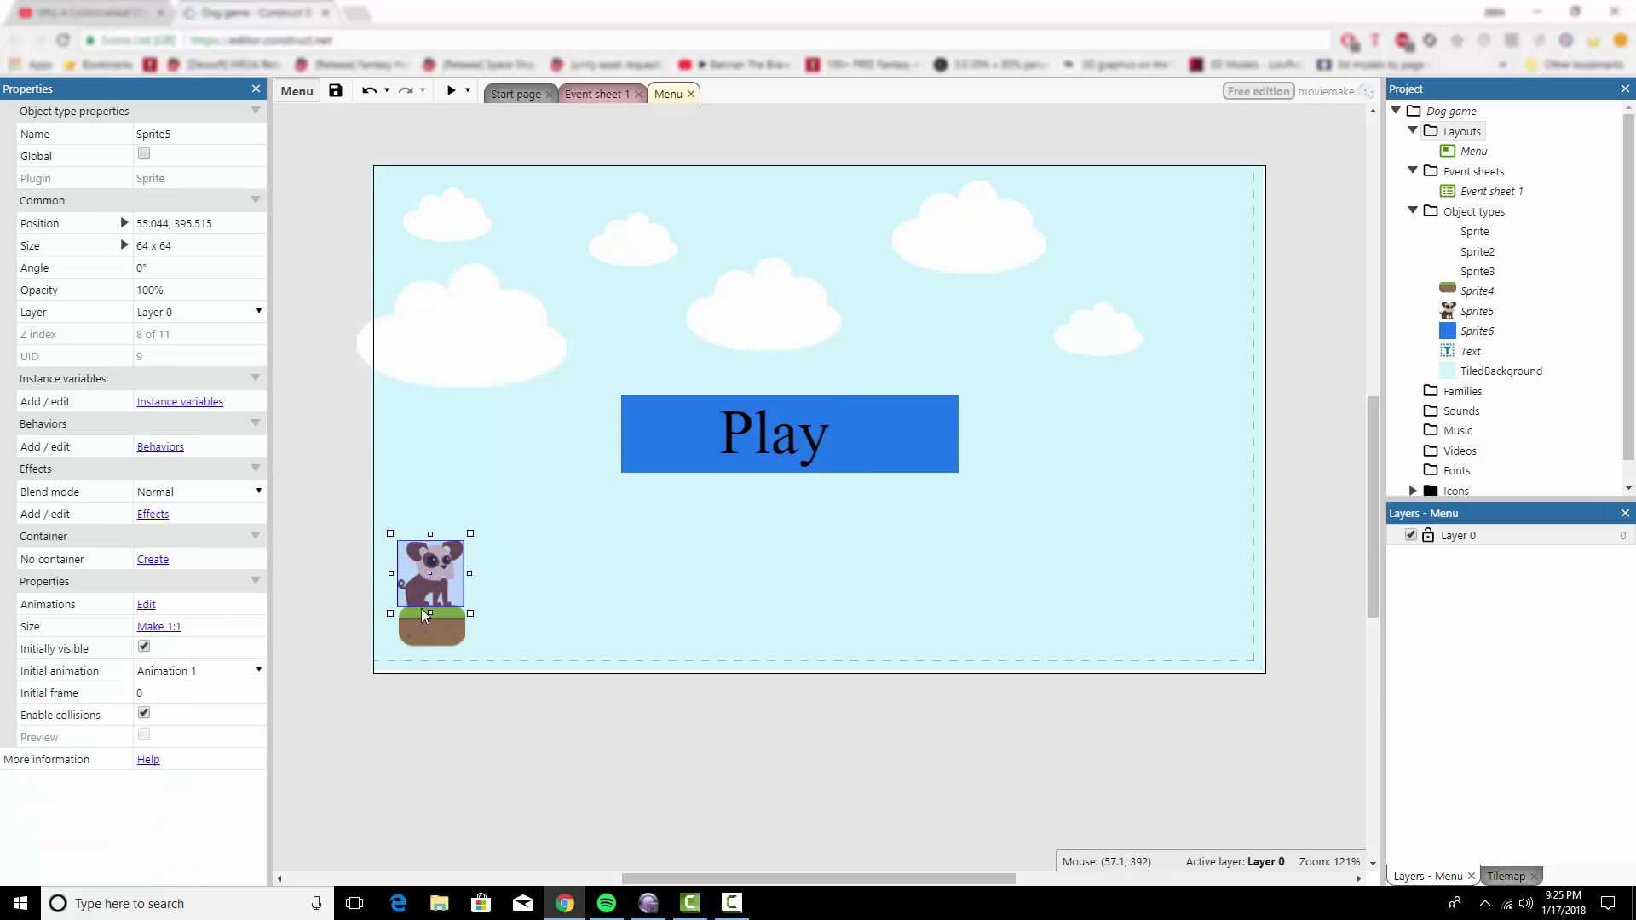
left_click(416, 642)
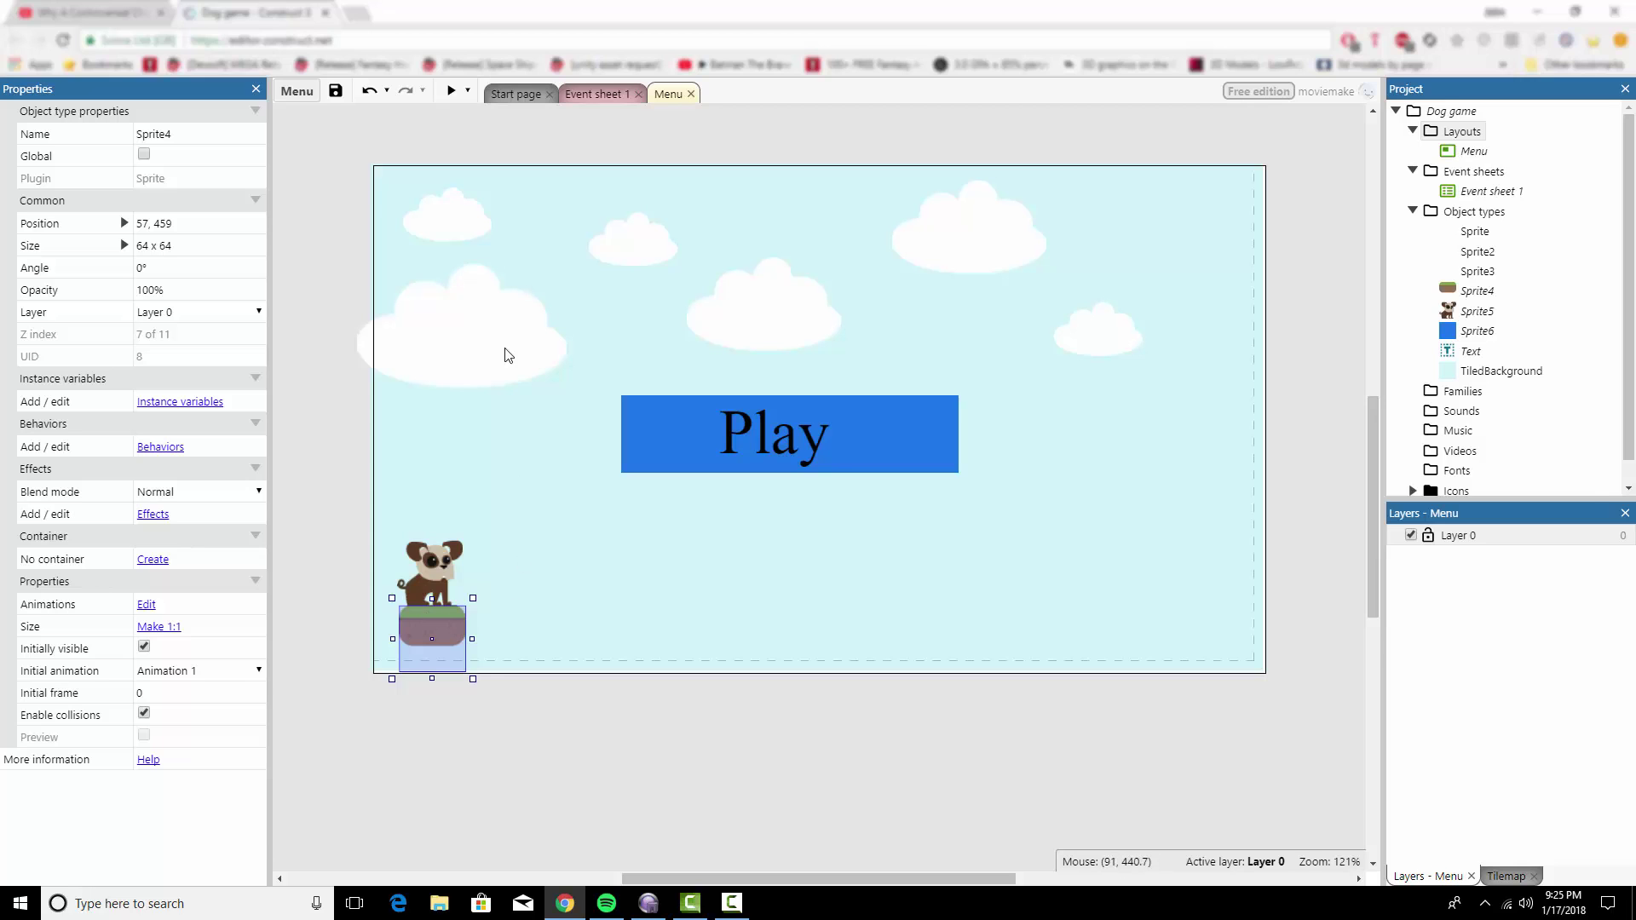
left_click(582, 93)
left_click(421, 156)
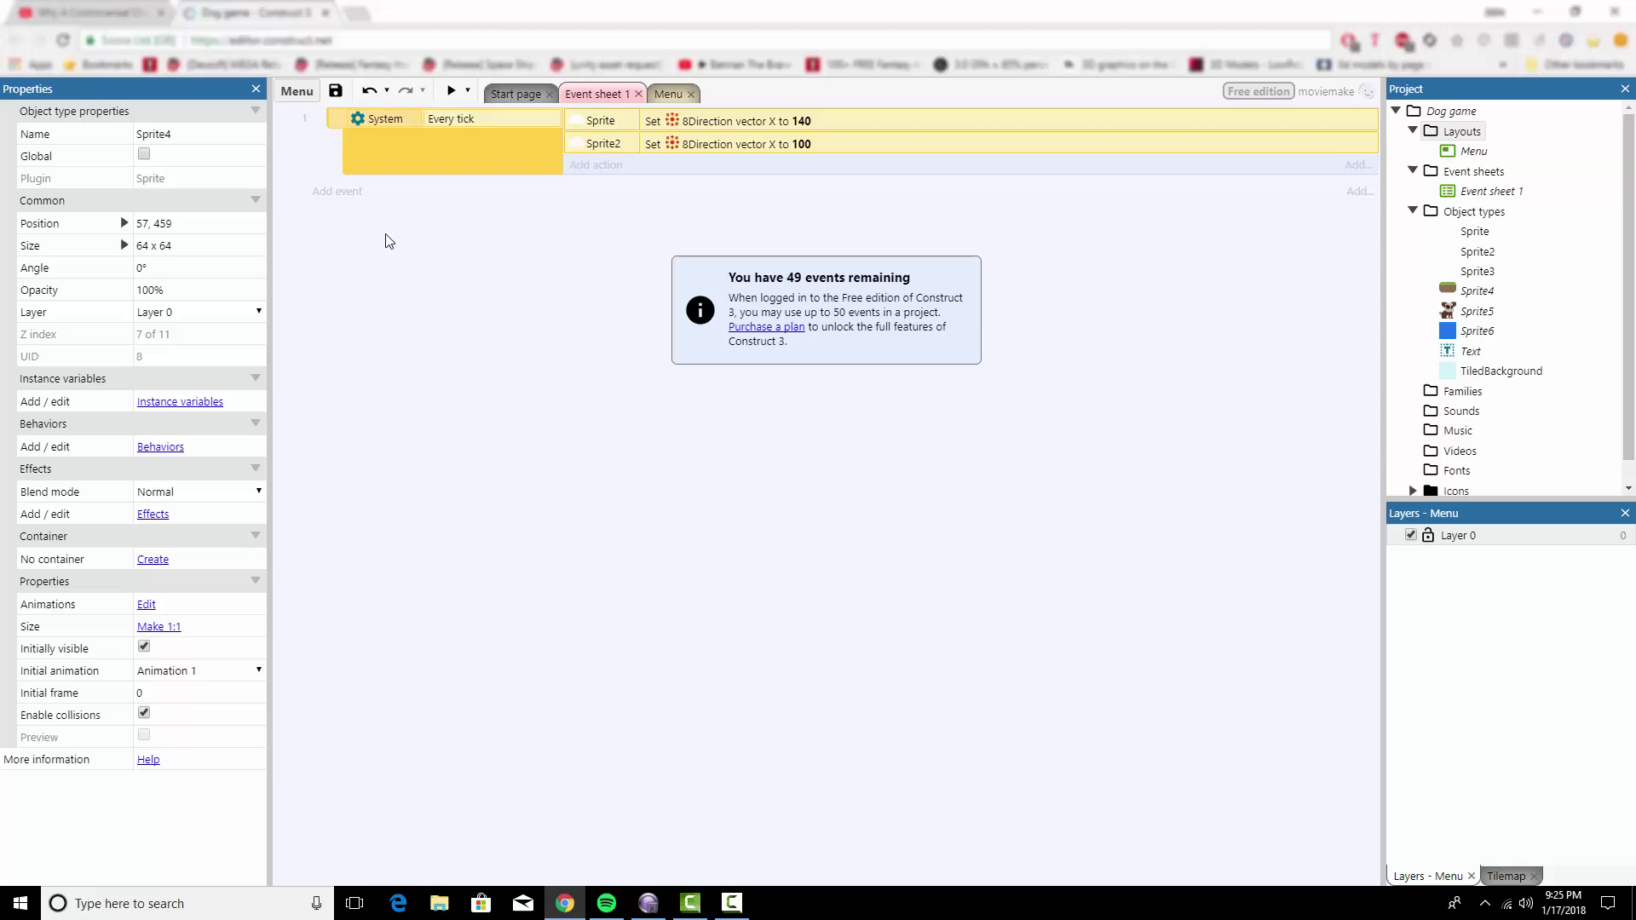
Step: Add a System Every tick event, then undo it
left_click(345, 193)
double_click(668, 304)
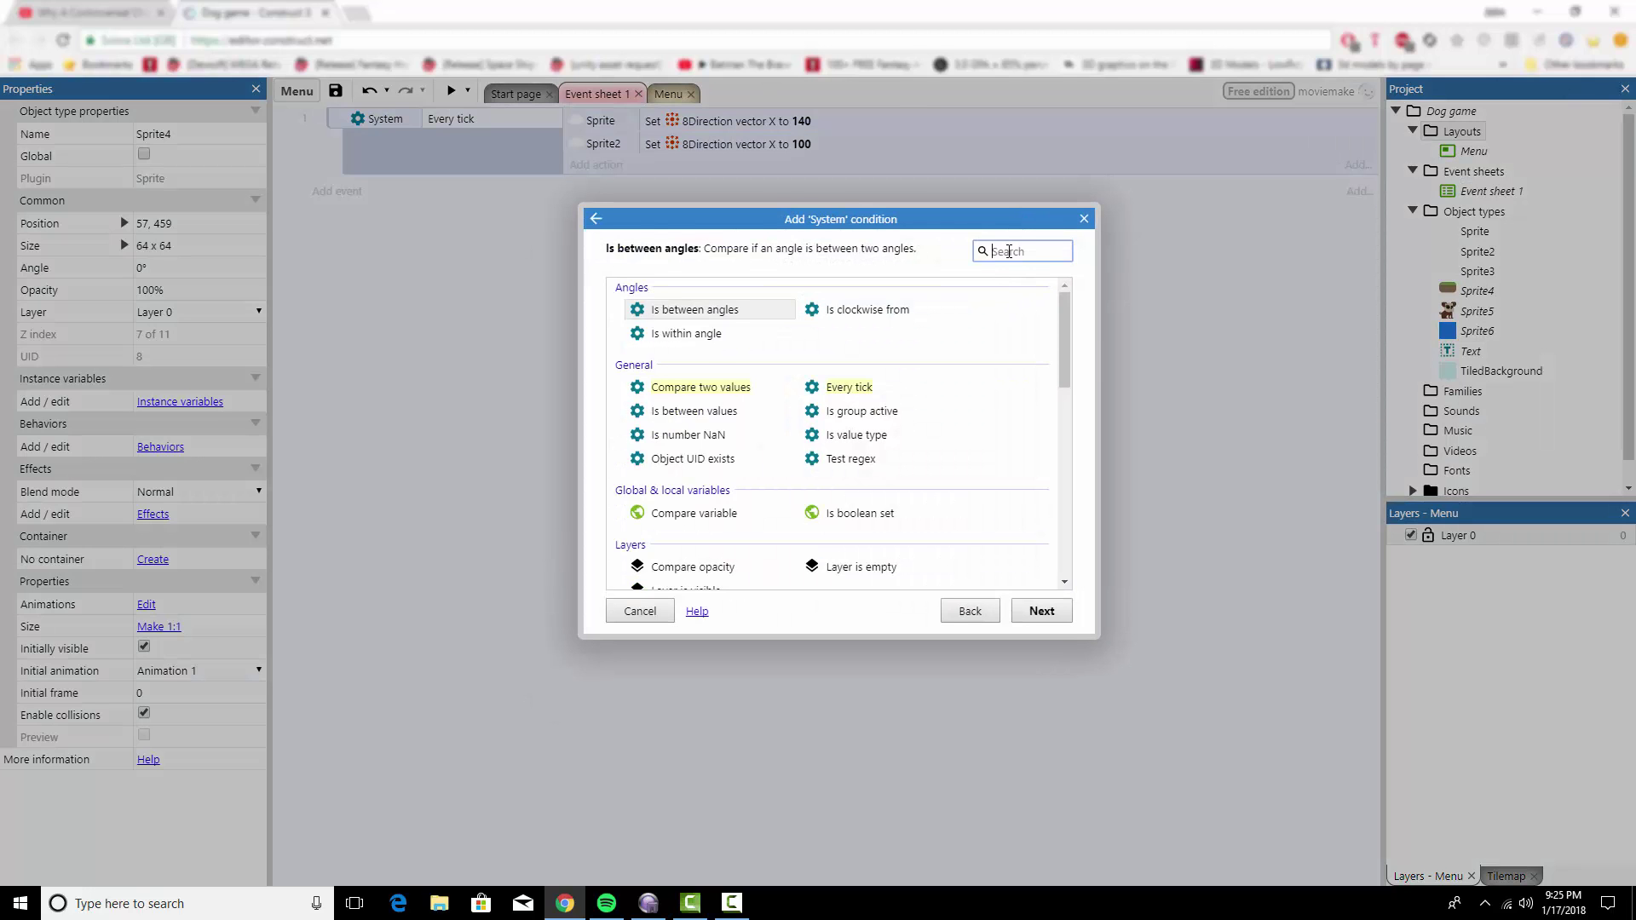
type("every")
key("Return")
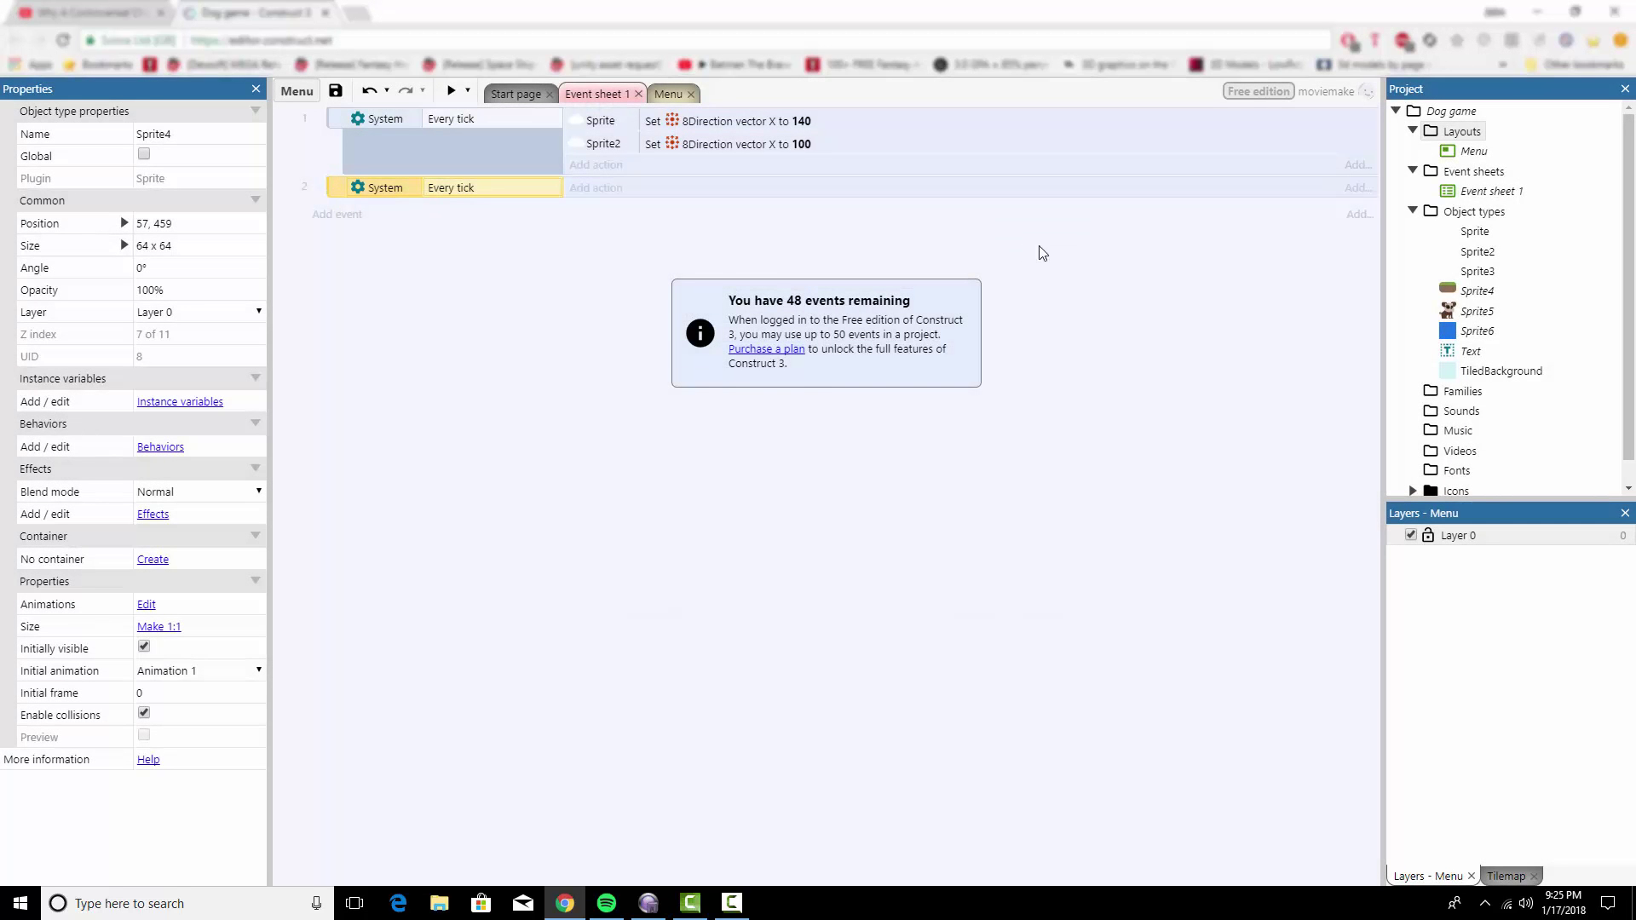
key("ctrl+z")
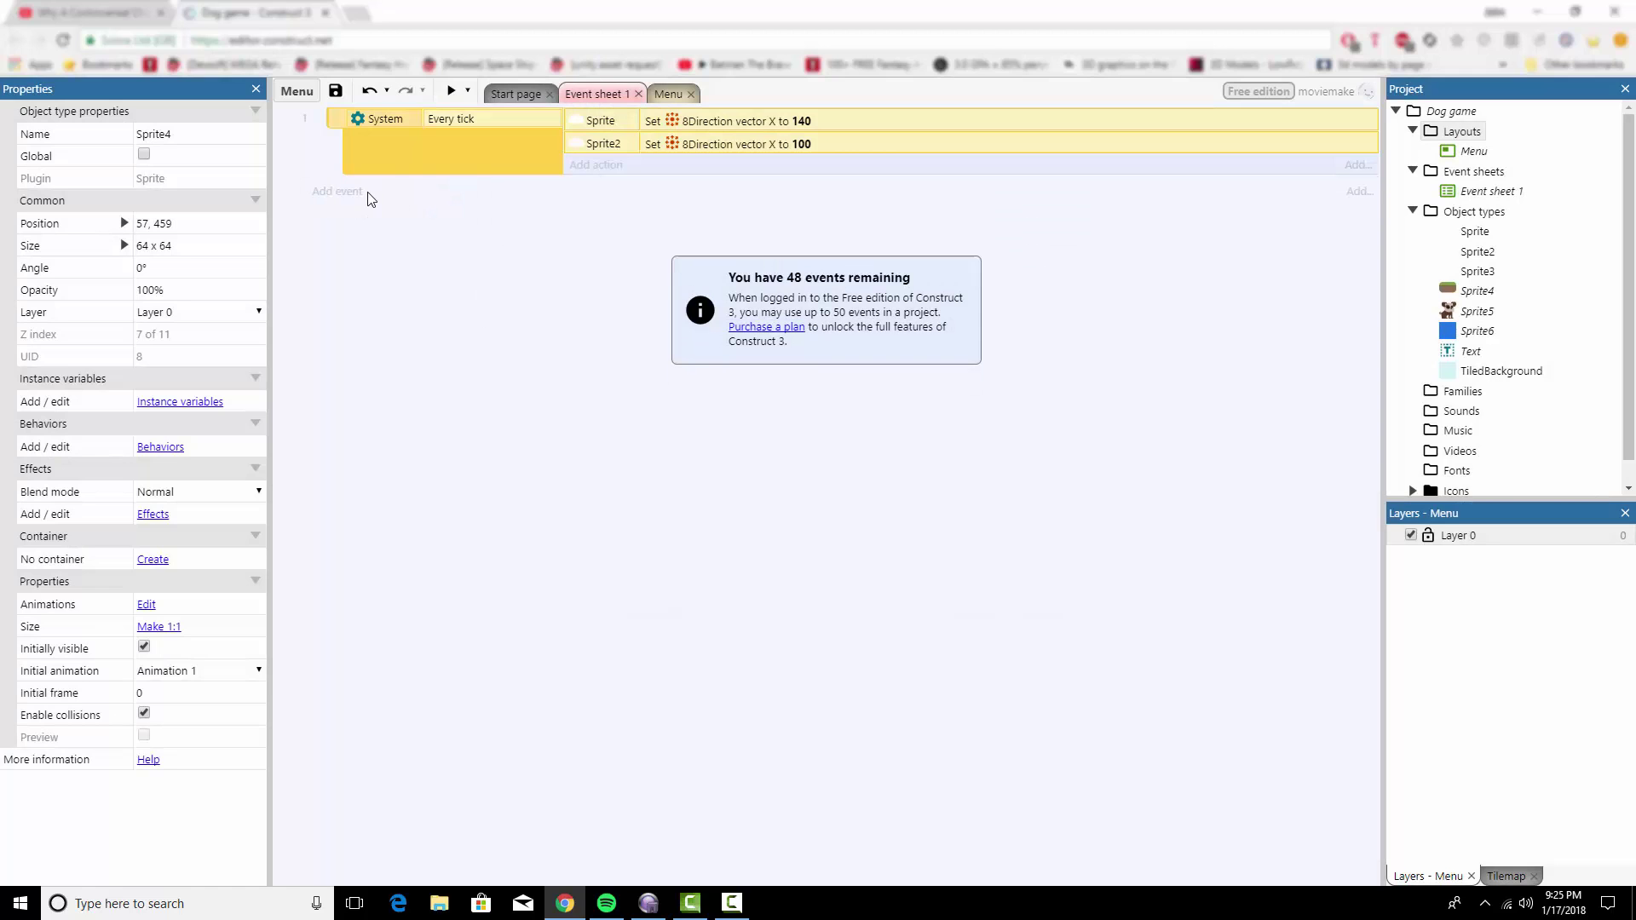
Step: Inspect the Sprite vector X action and its object choices (Sprite, Sprite2, Sprite3) without changing anything
left_click(609, 119)
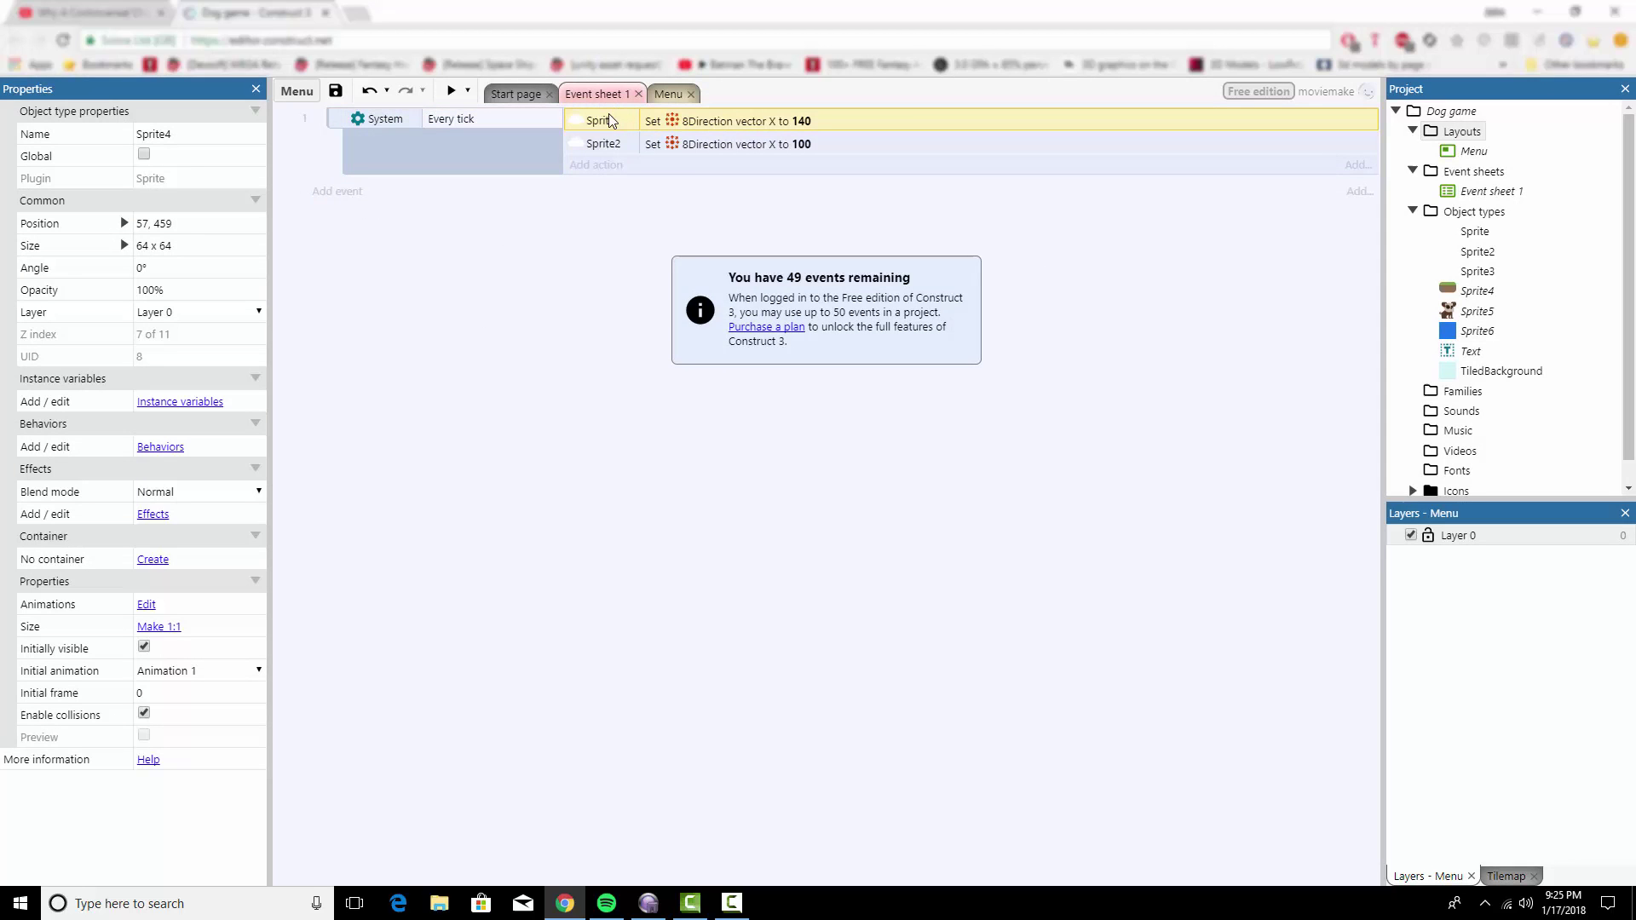
double_click(614, 122)
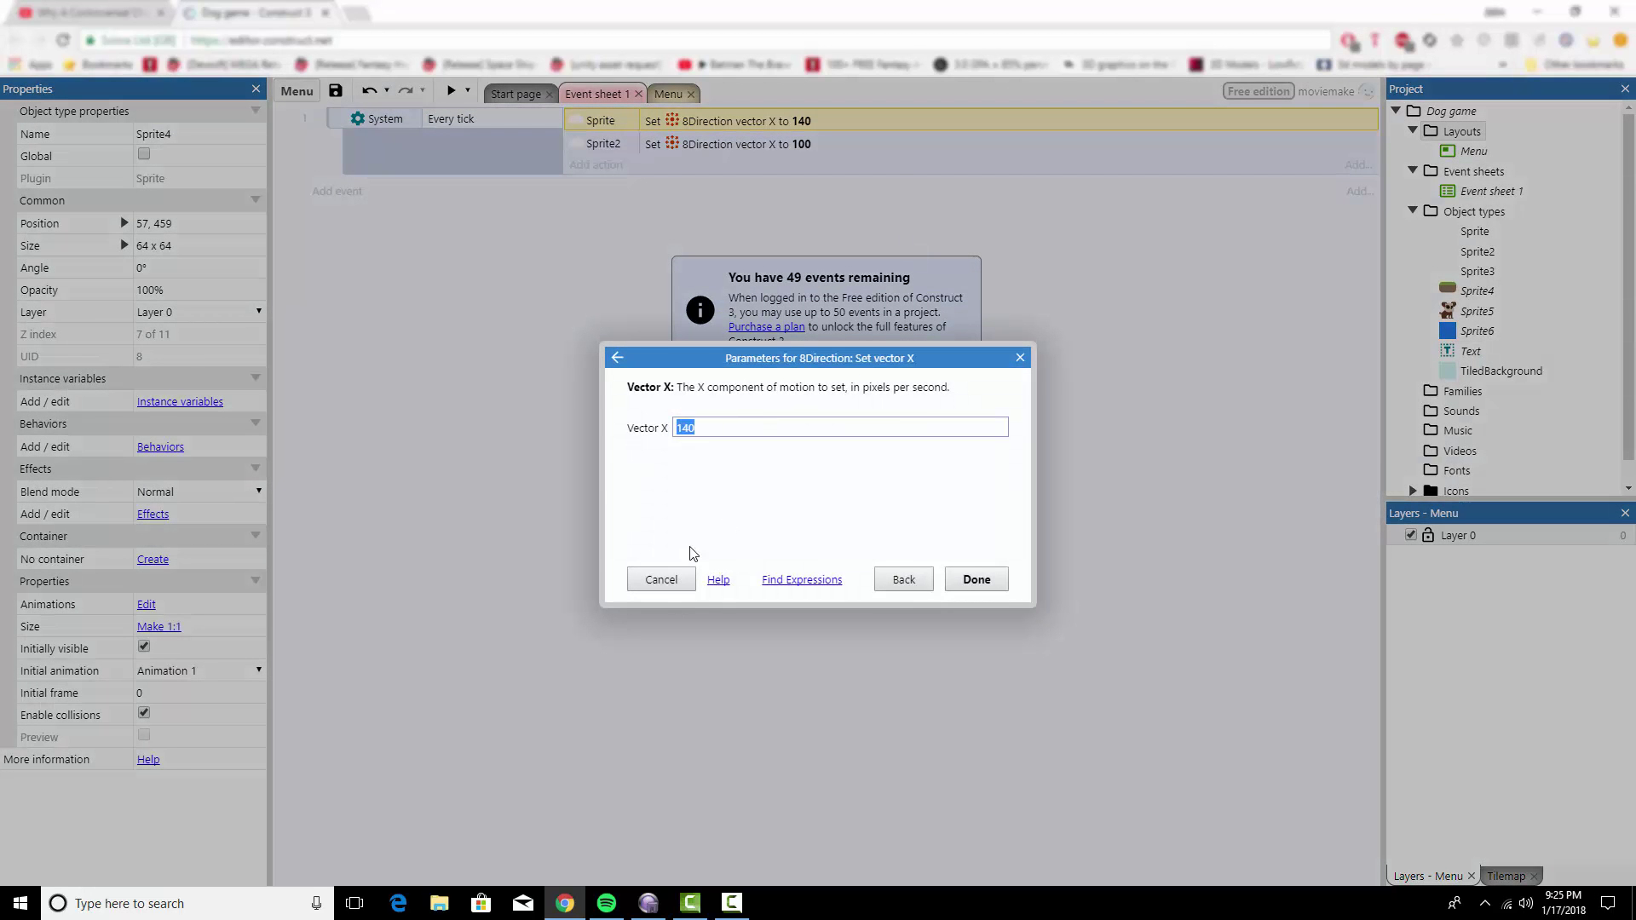
left_click(904, 581)
left_click(967, 610)
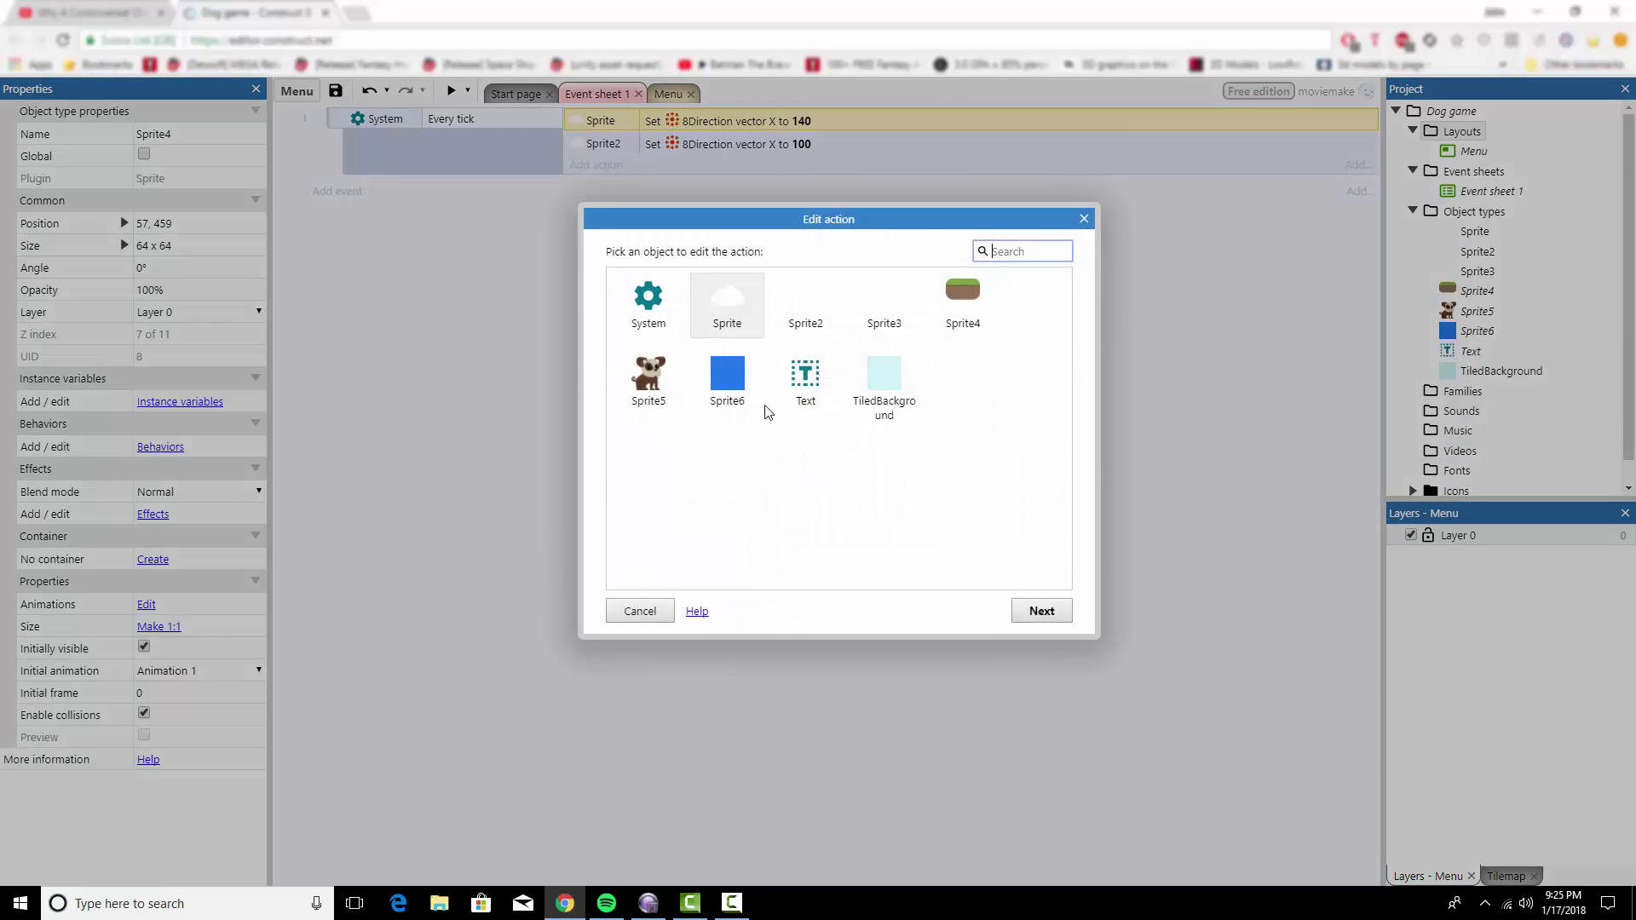
left_click(797, 304)
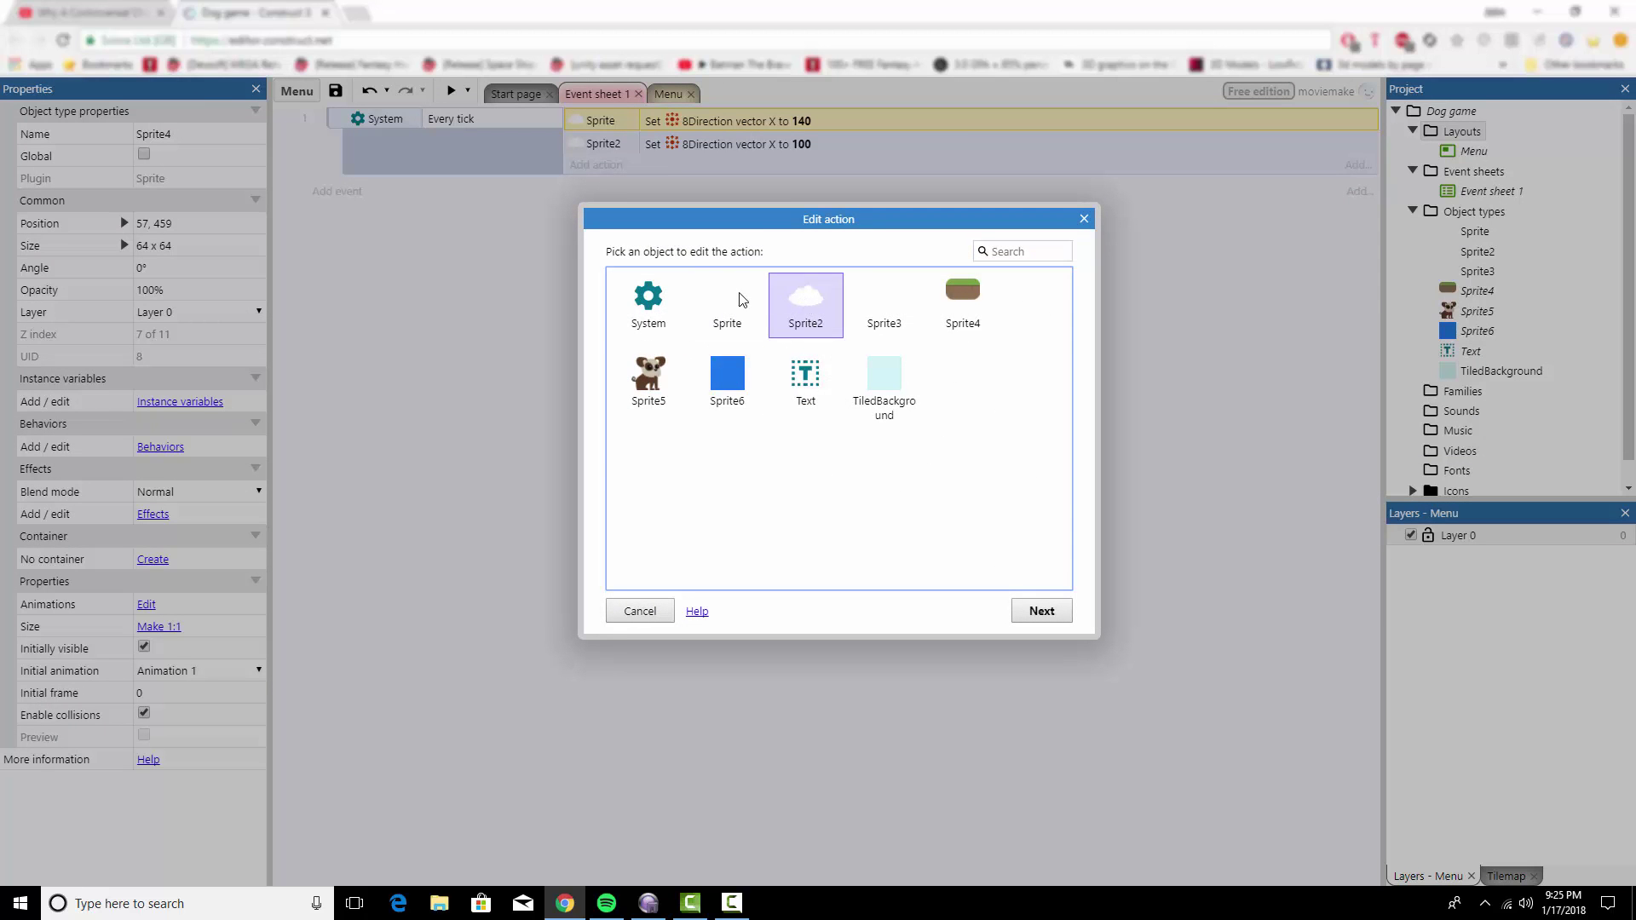
left_click(738, 303)
left_click(798, 306)
left_click(892, 308)
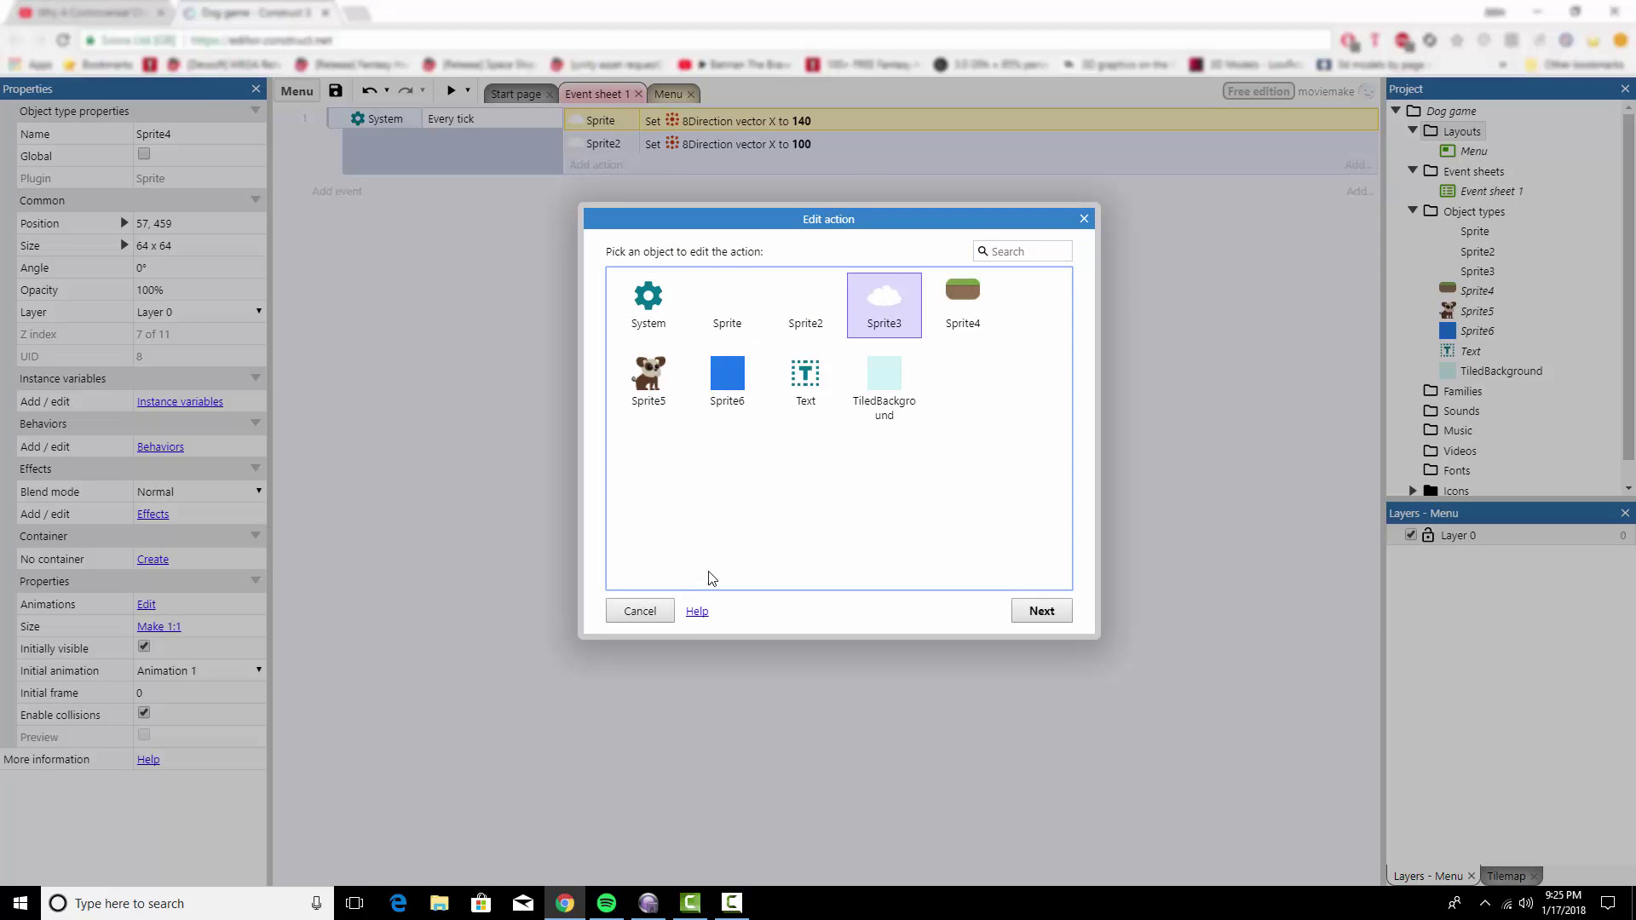
left_click(659, 616)
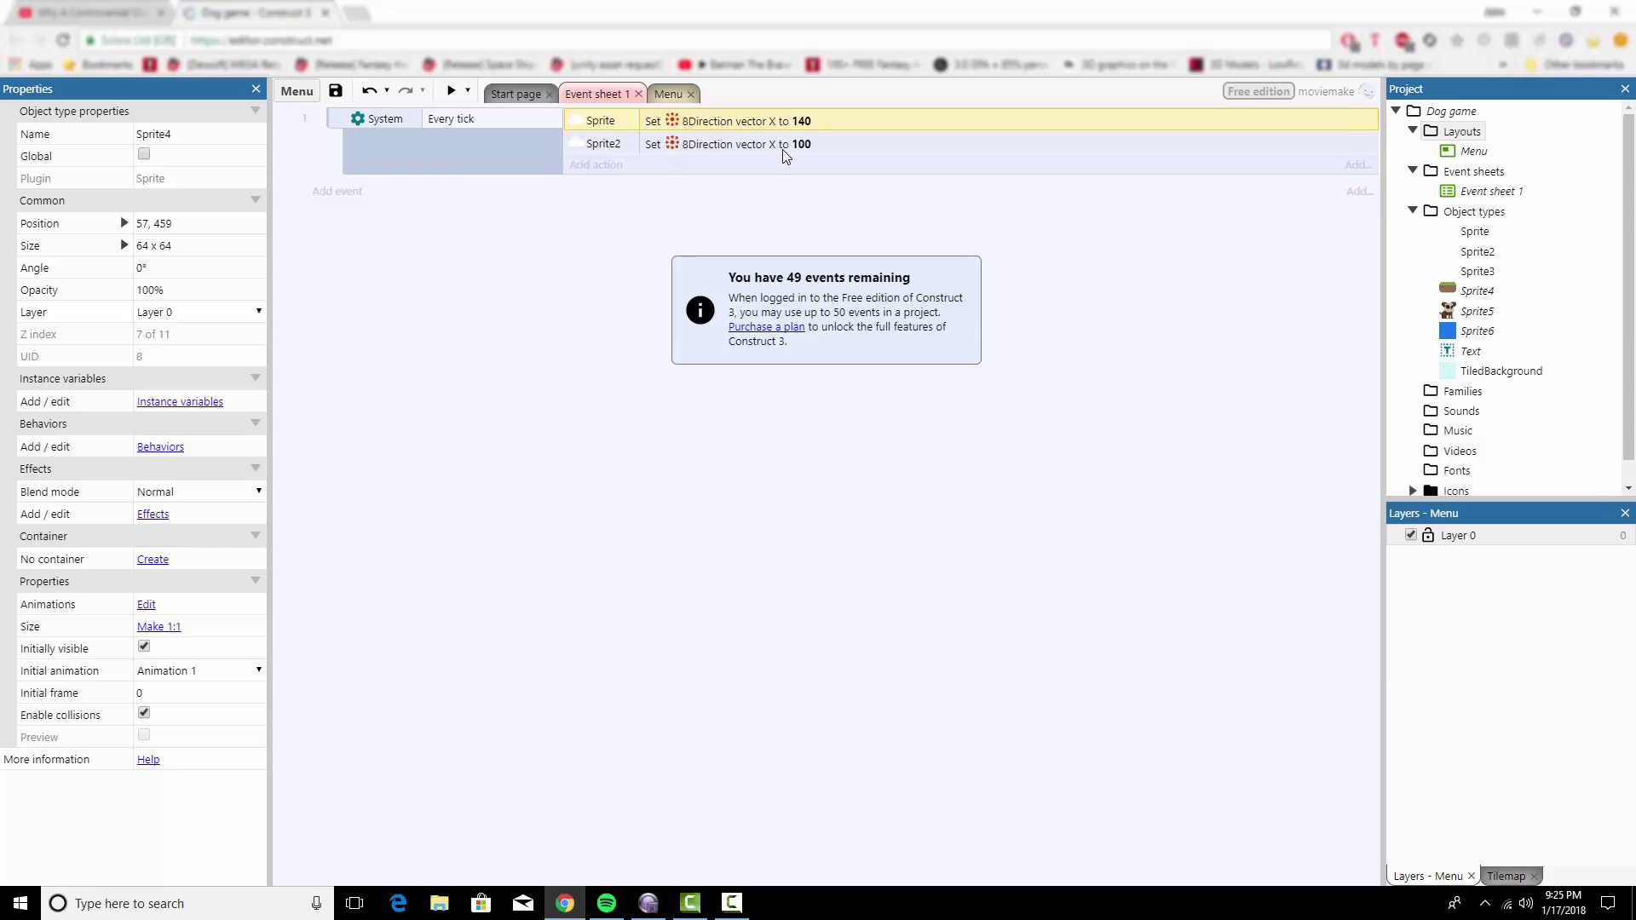
Step: On the Menu layout, check the large cloud's 8Direction behavior, then select the Play button sprite
left_click(668, 99)
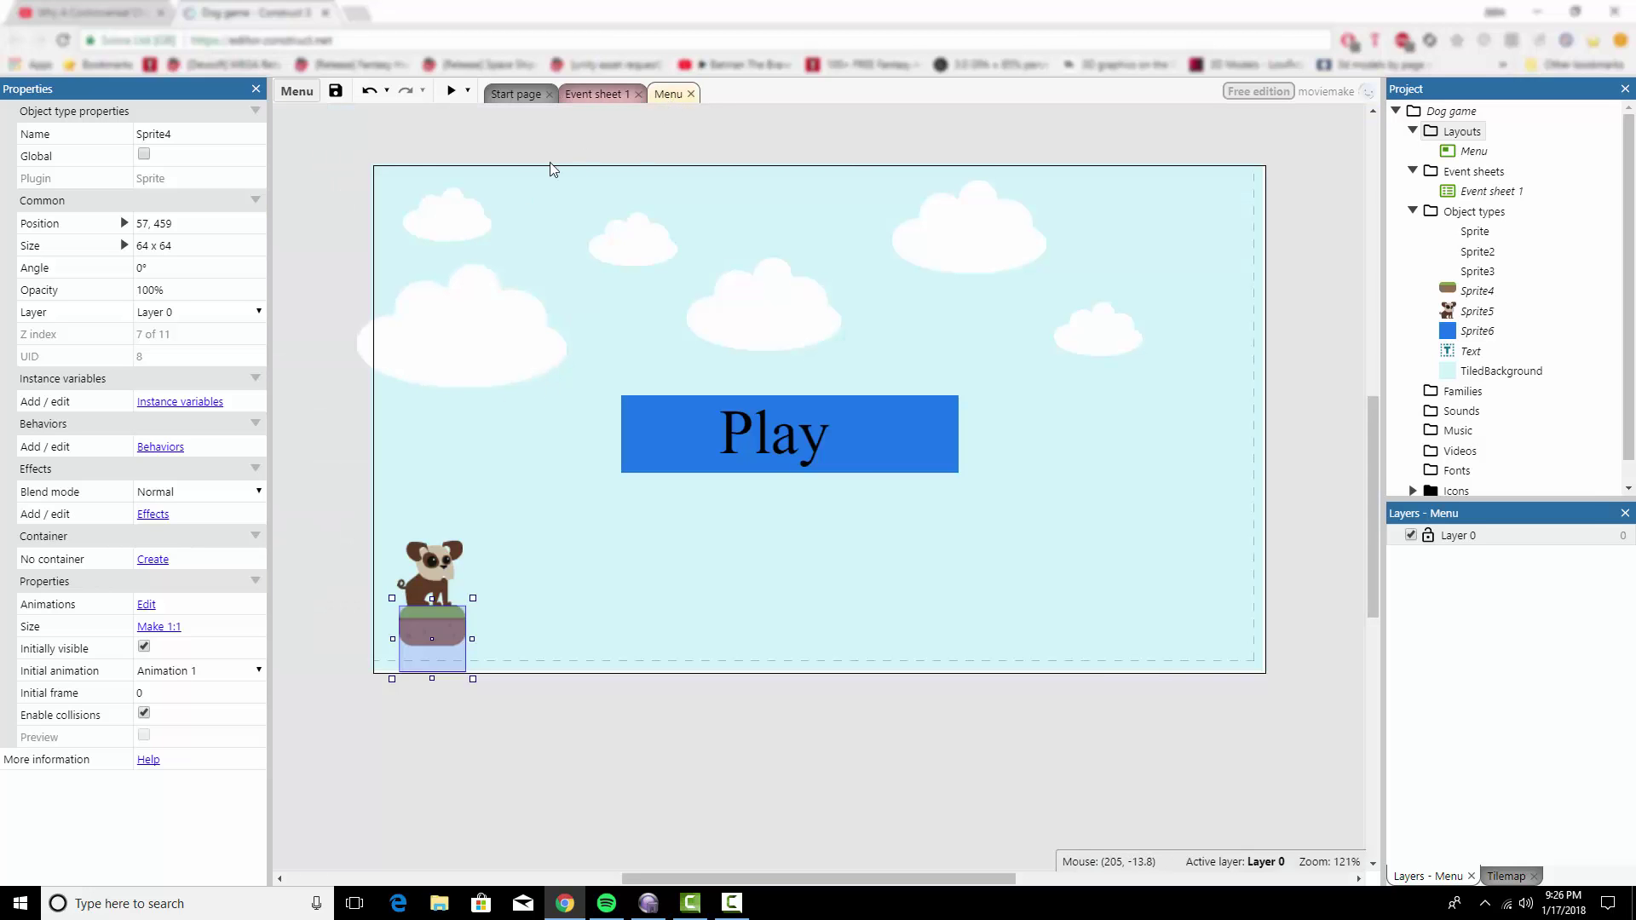
right_click(548, 121)
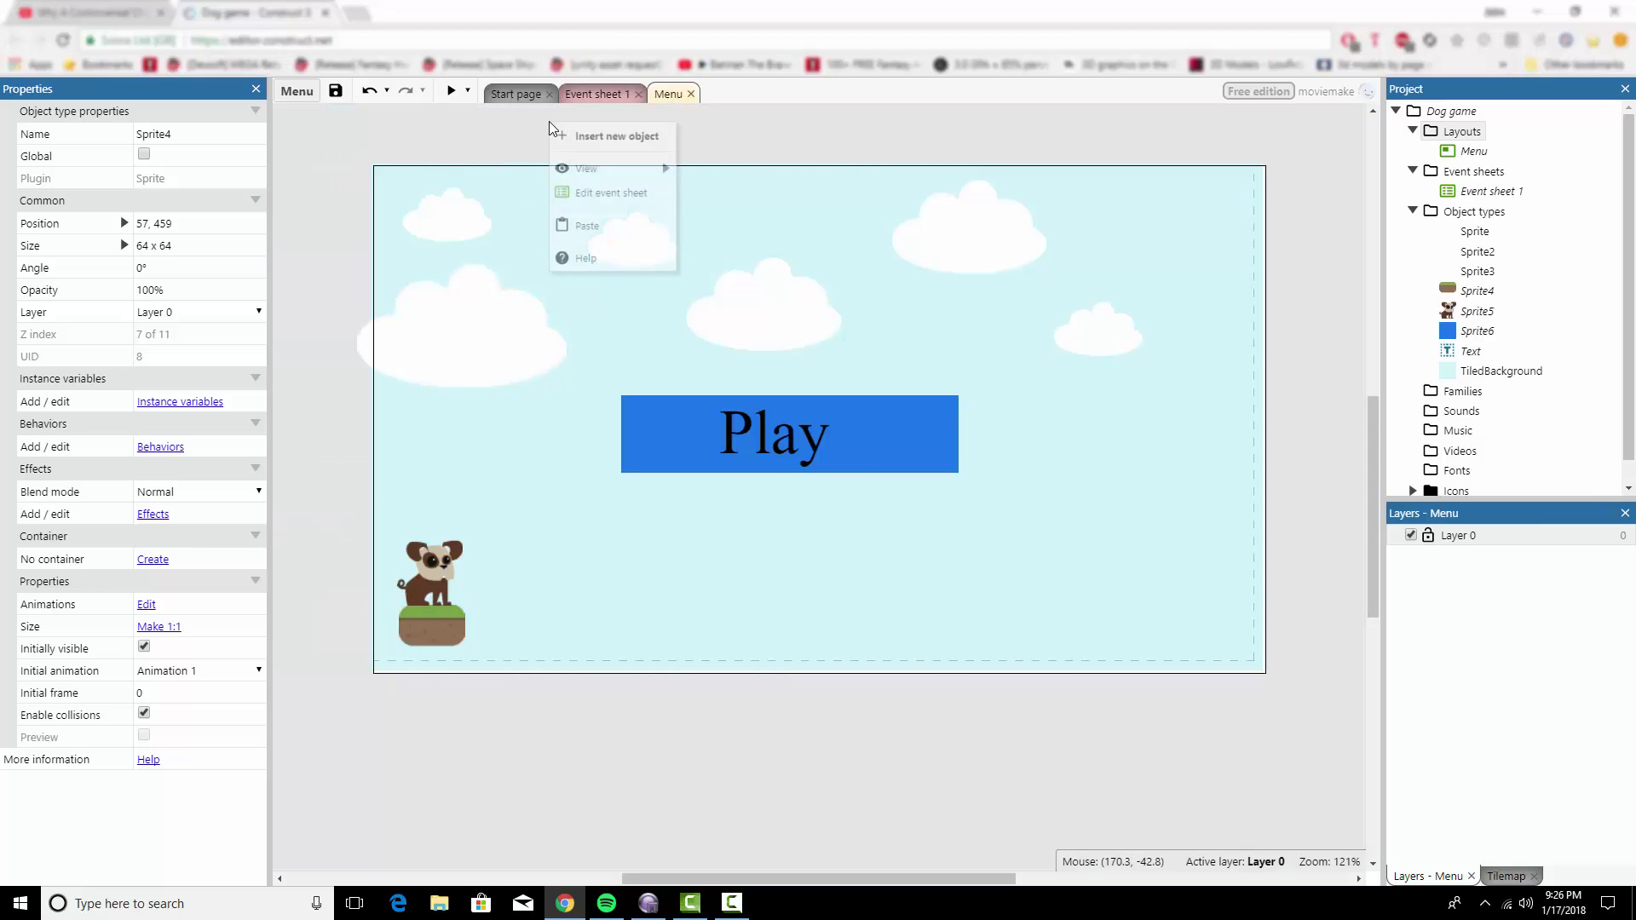
left_click(345, 385)
left_click(407, 361)
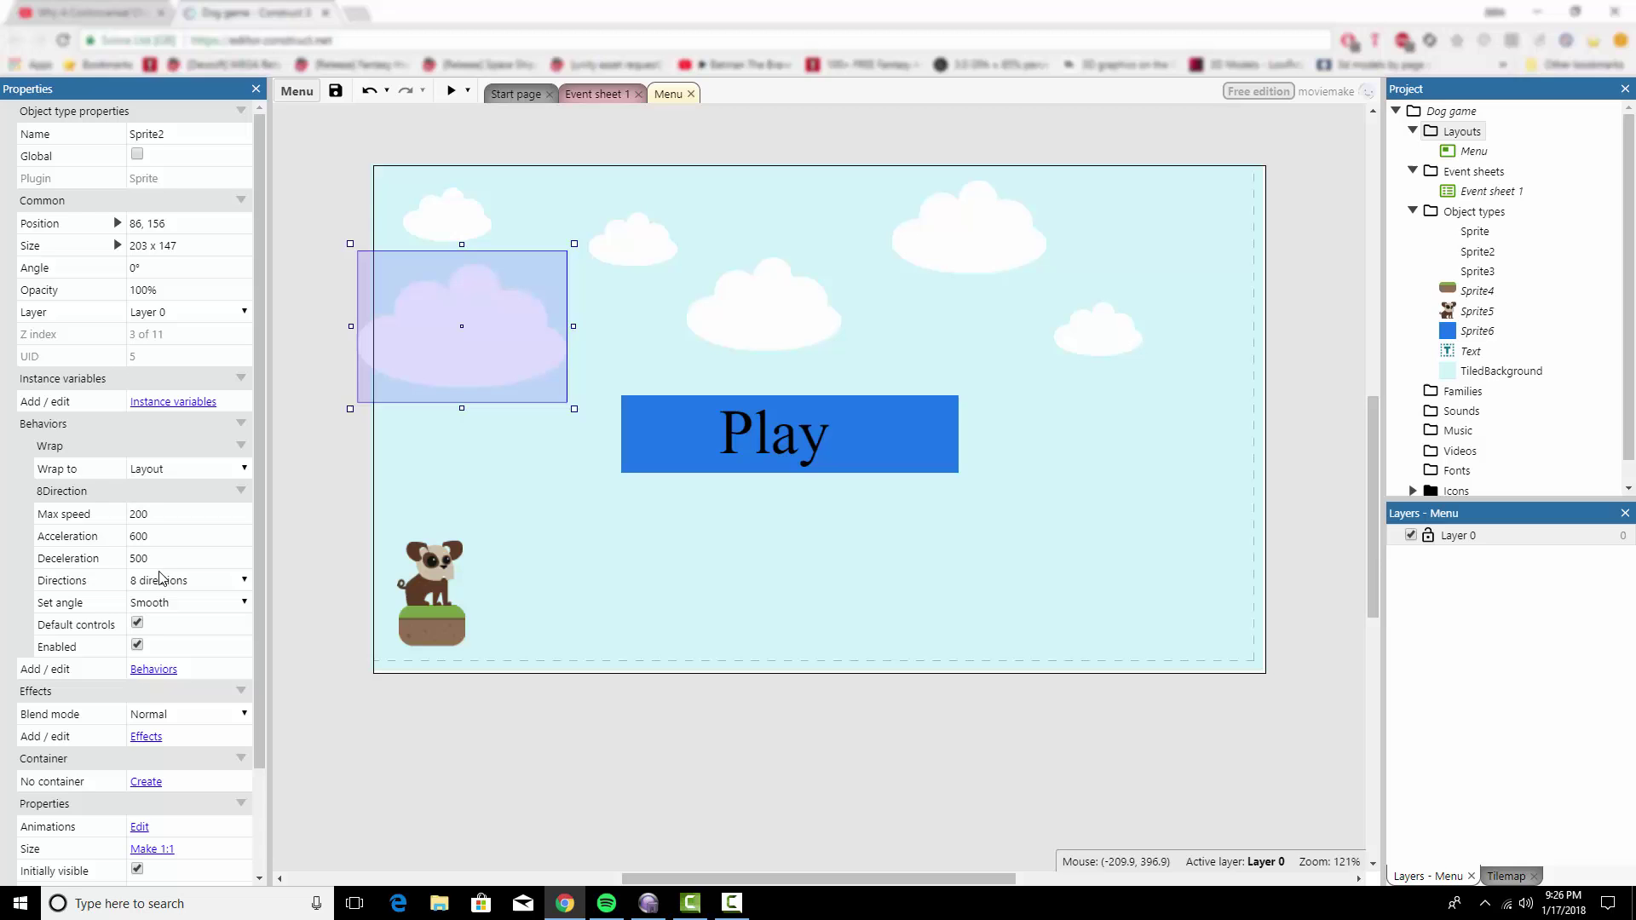
left_click(151, 670)
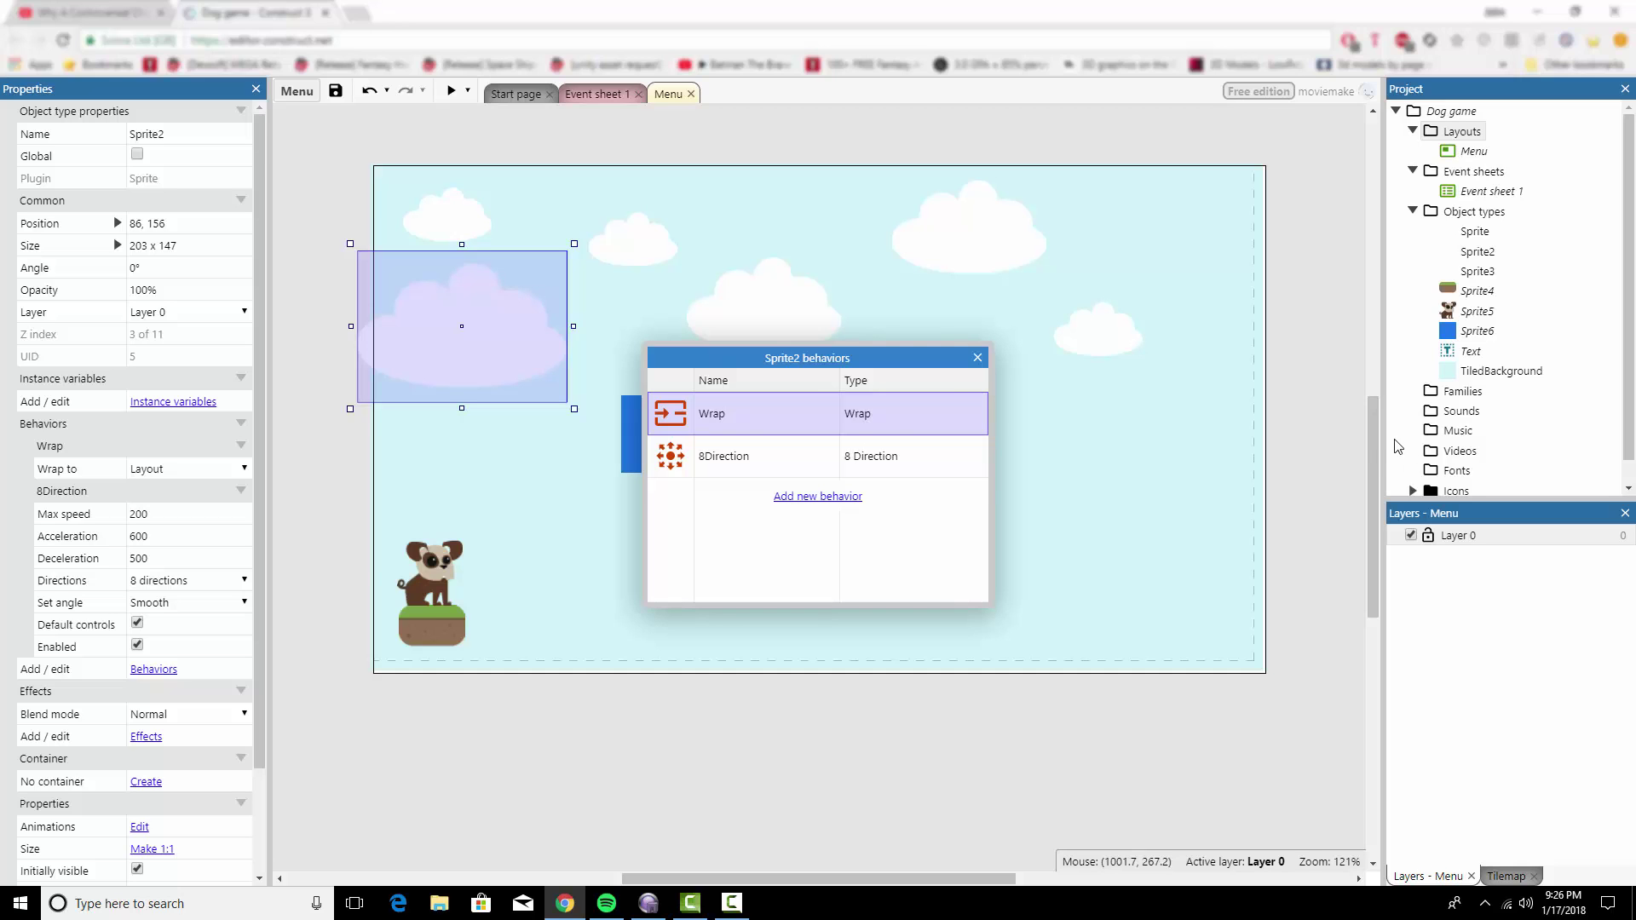
left_click(843, 452)
left_click(976, 359)
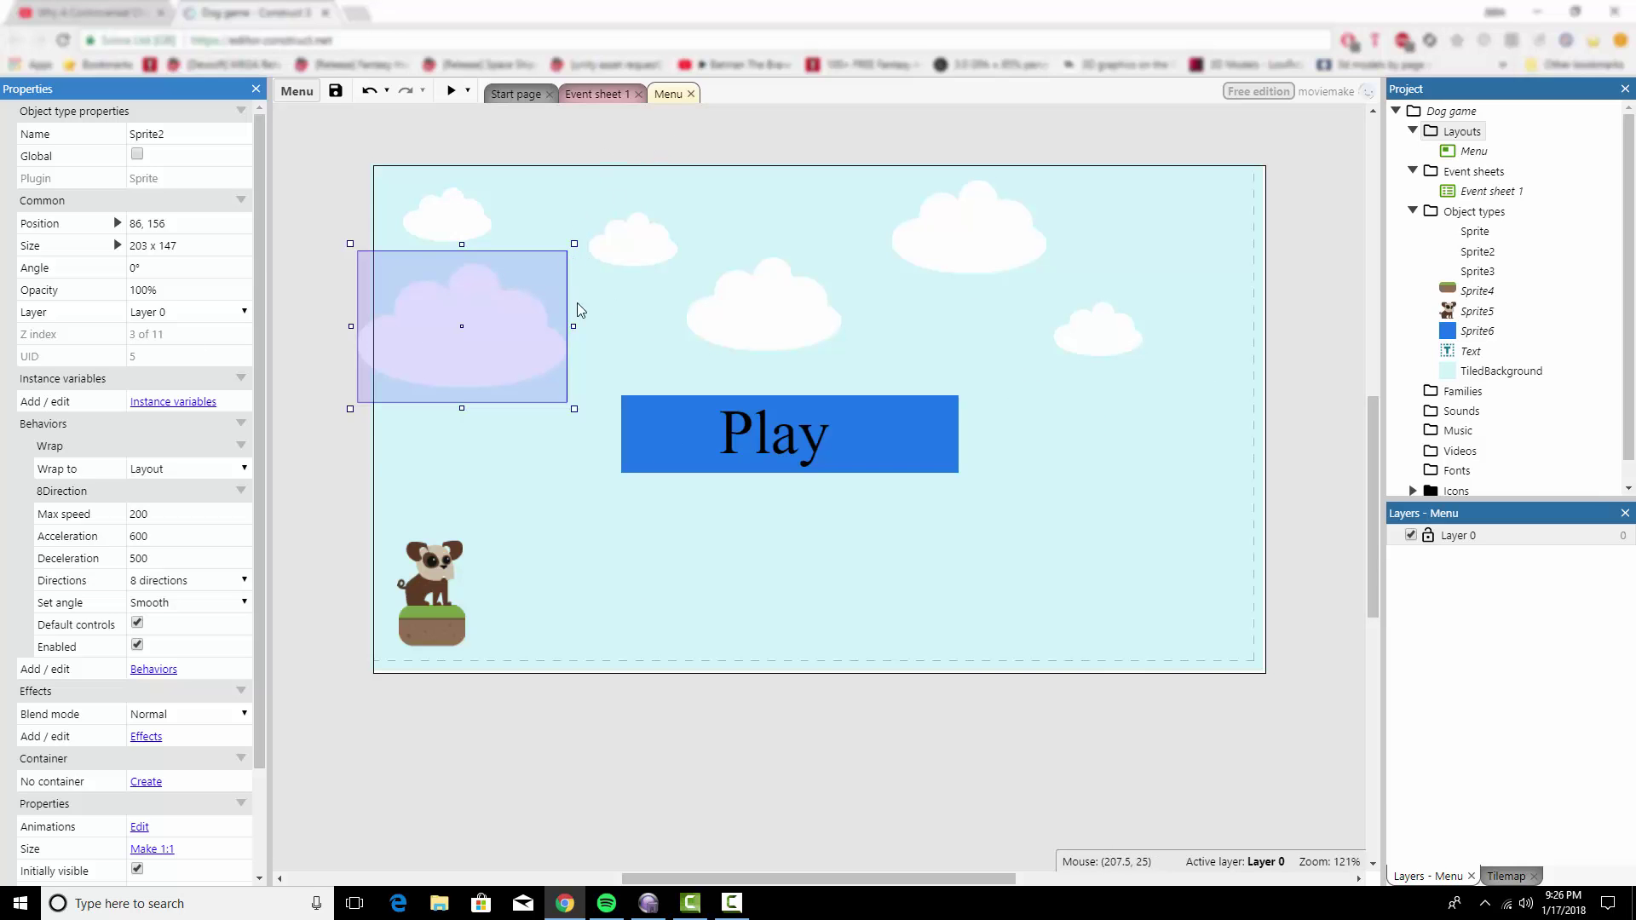
left_click(933, 439)
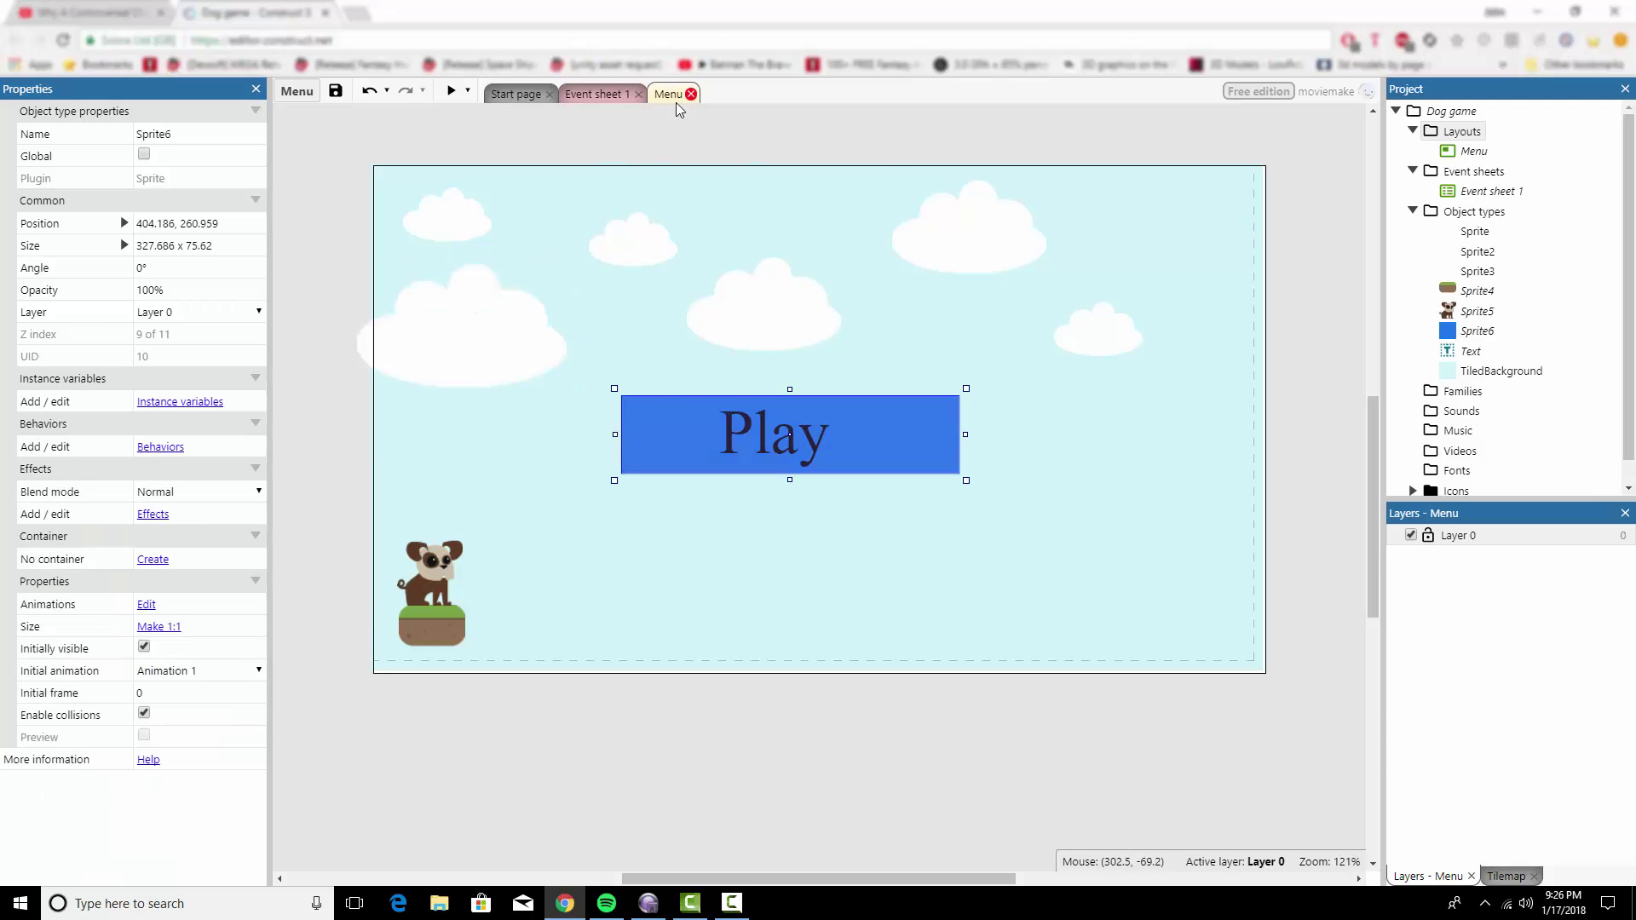
Step: Add a comment reading 'Next scene click.' below the Every tick event in Event sheet 1
left_click(588, 95)
right_click(429, 255)
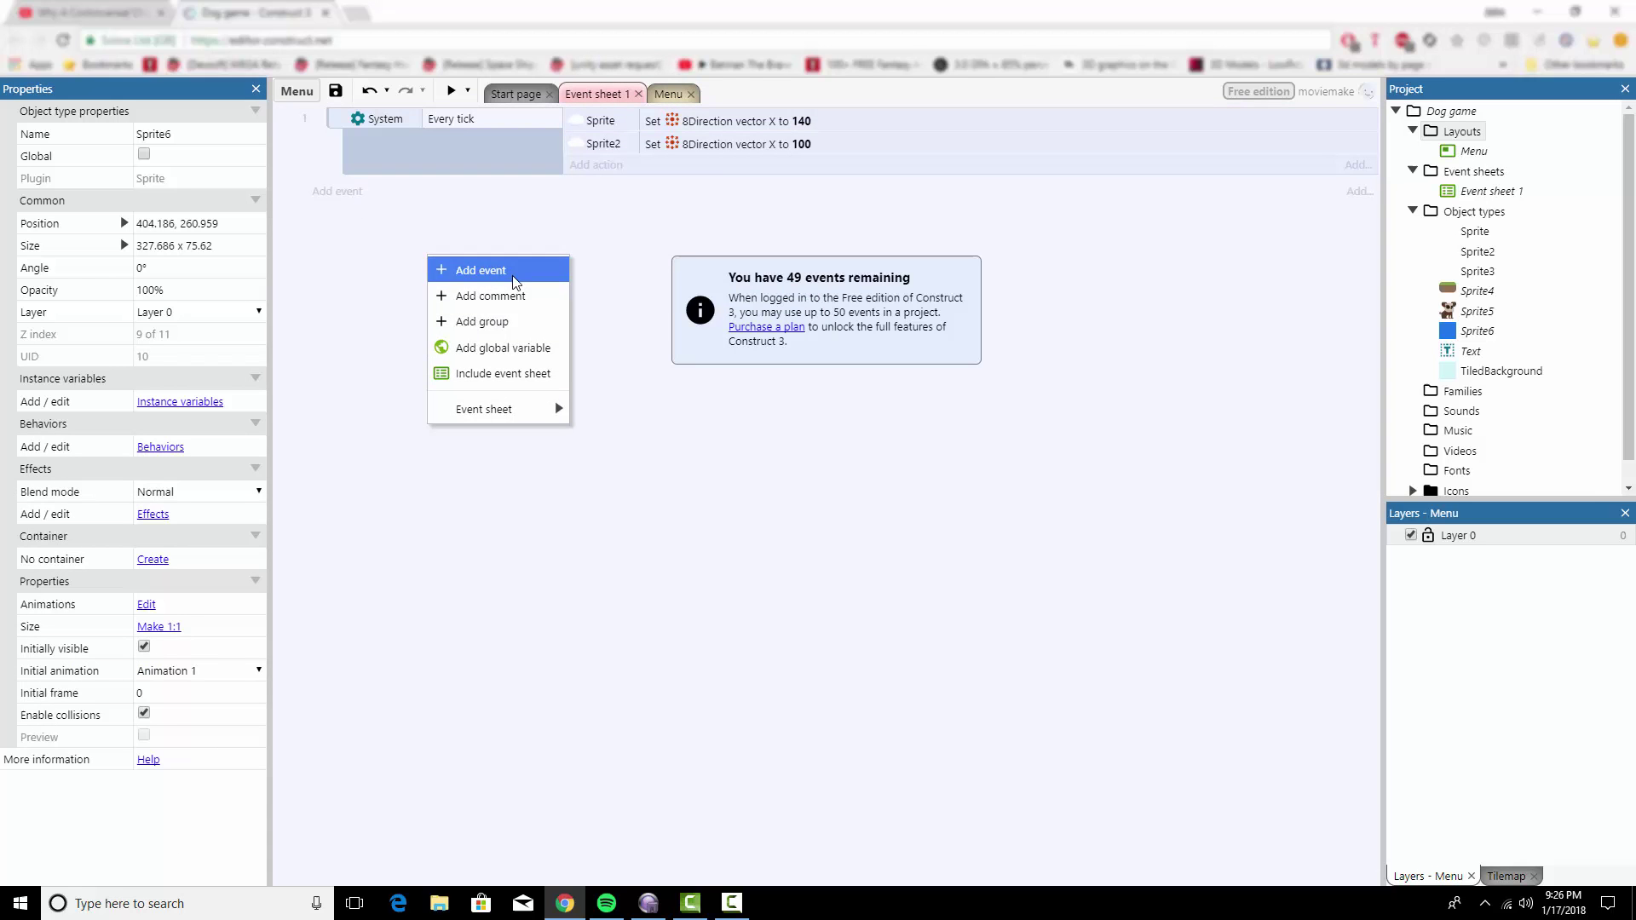
left_click(504, 271)
left_click(635, 609)
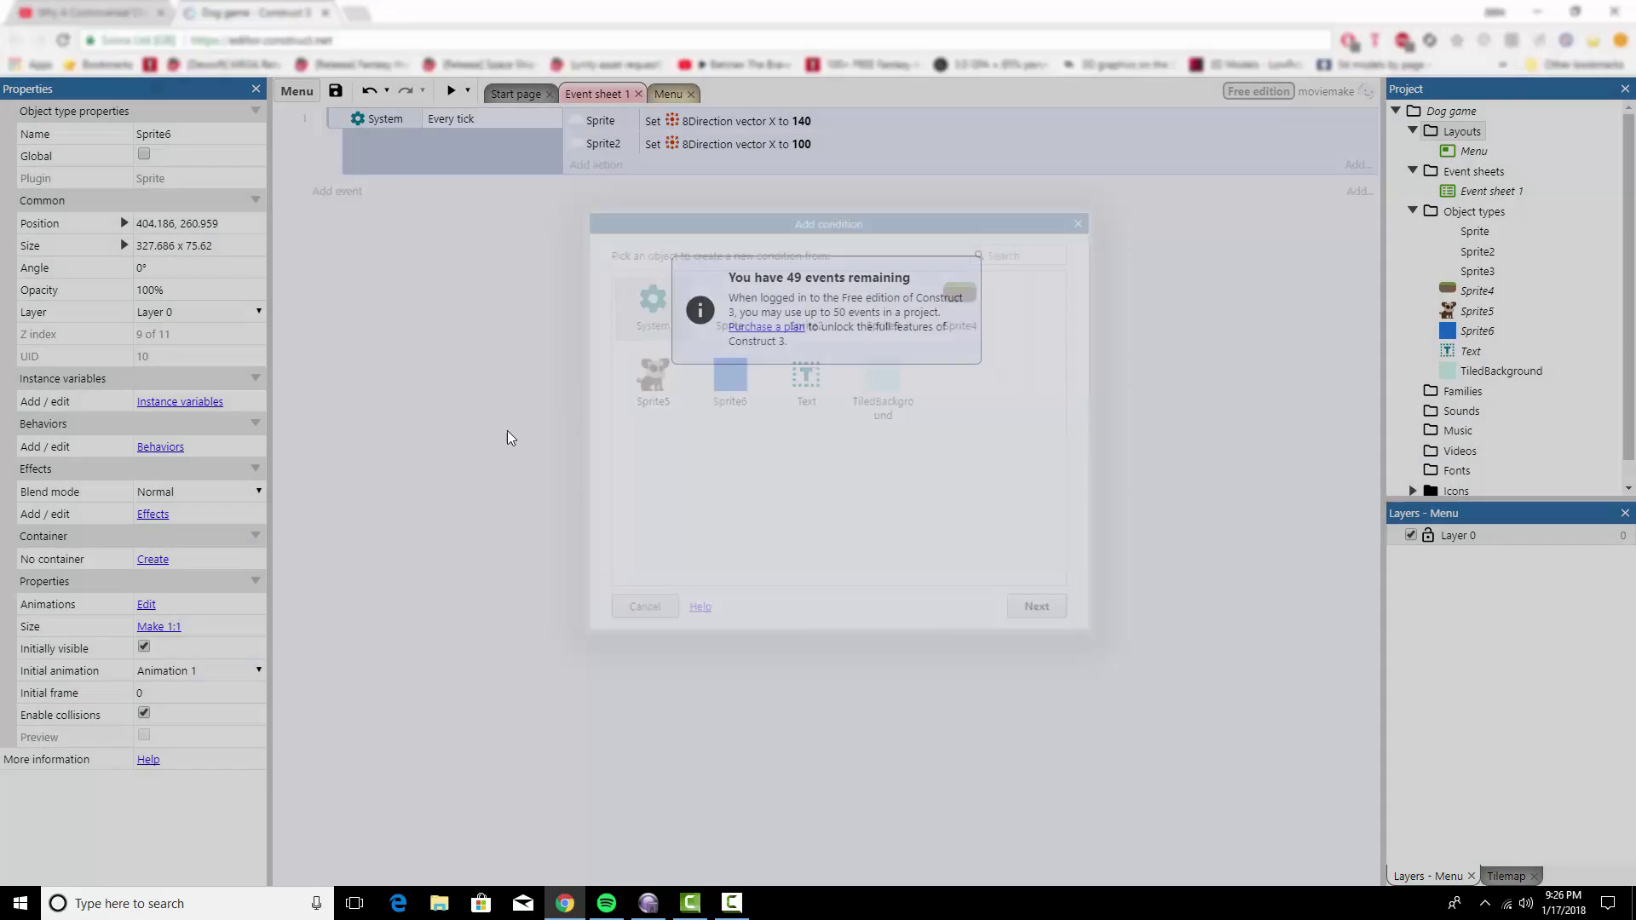
right_click(474, 376)
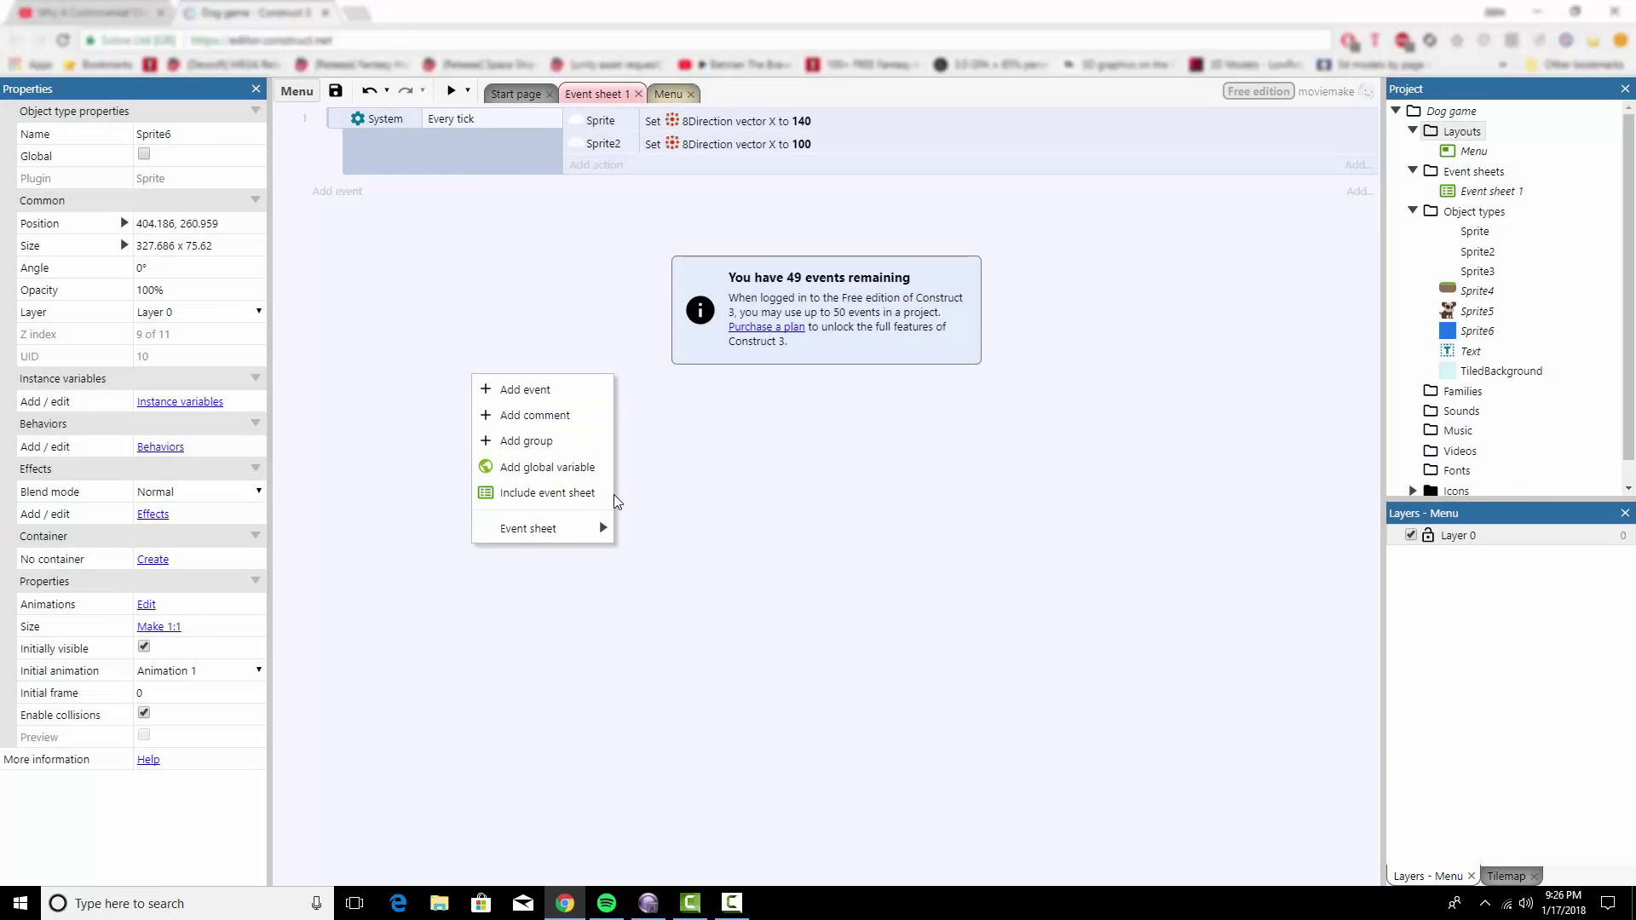
left_click(545, 415)
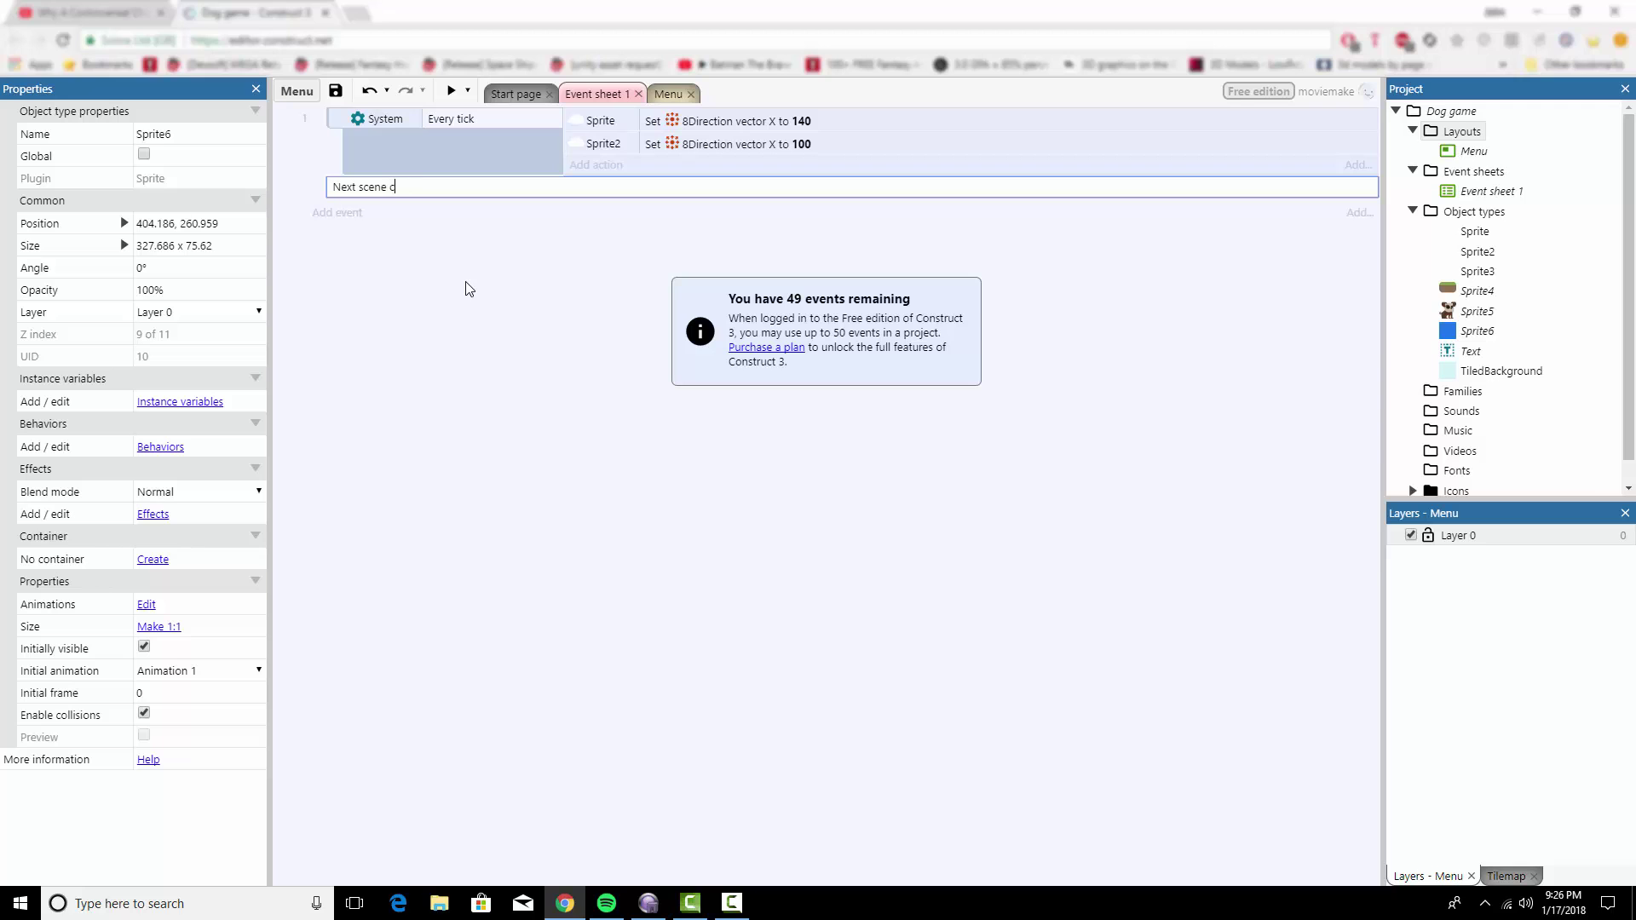
key("Return")
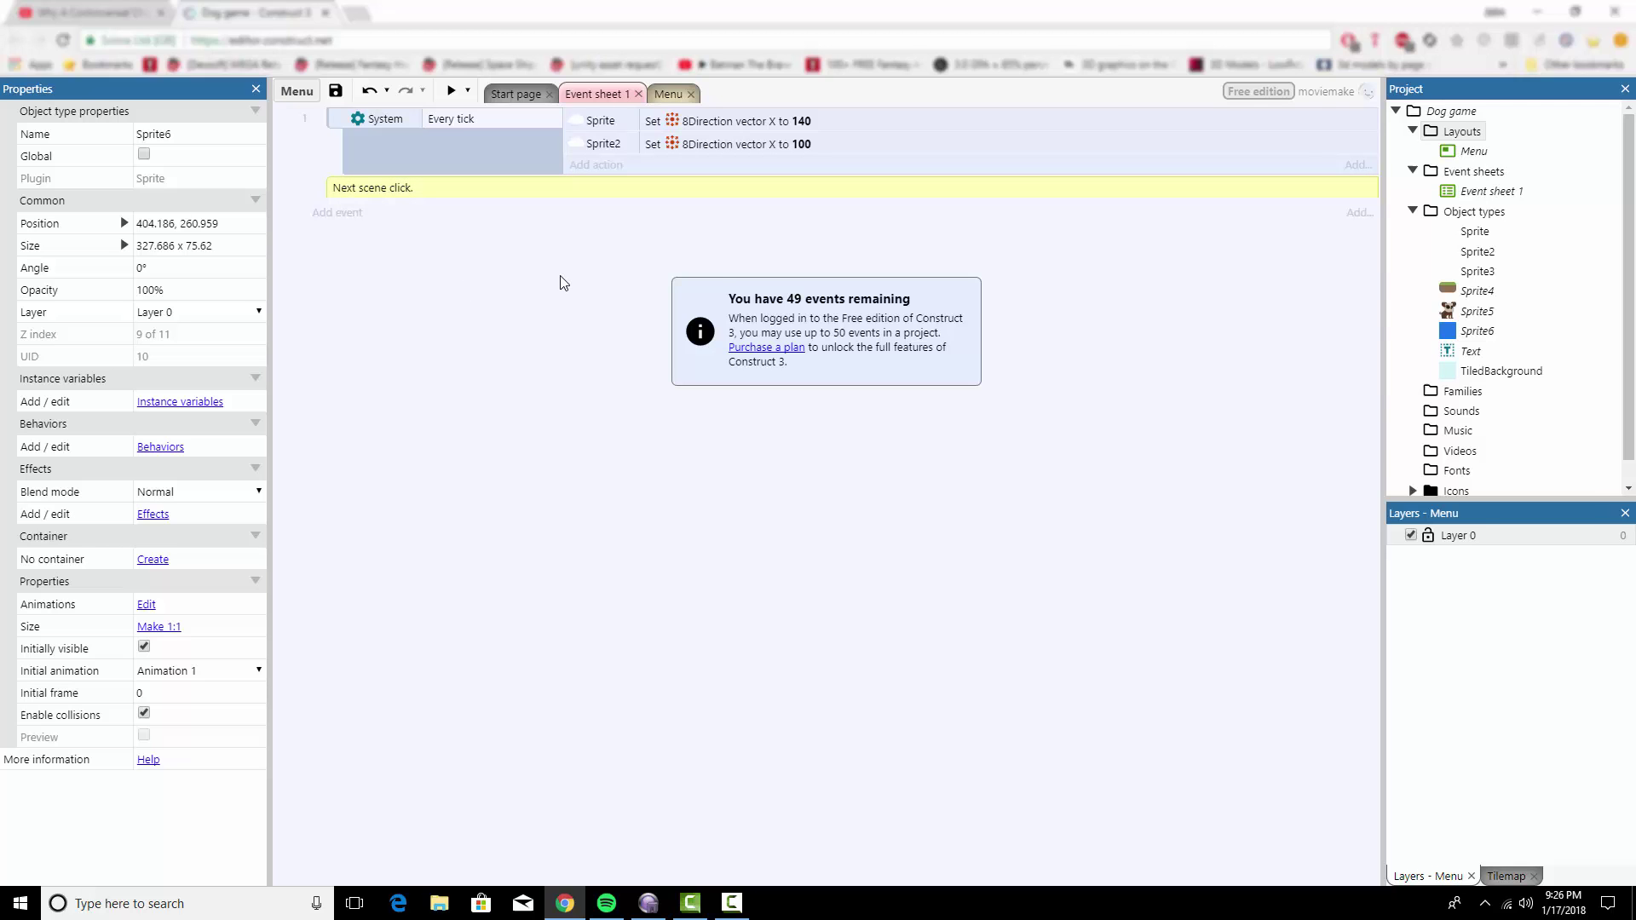
Step: Revise the comment text to read 'Next scene event'
left_click(341, 214)
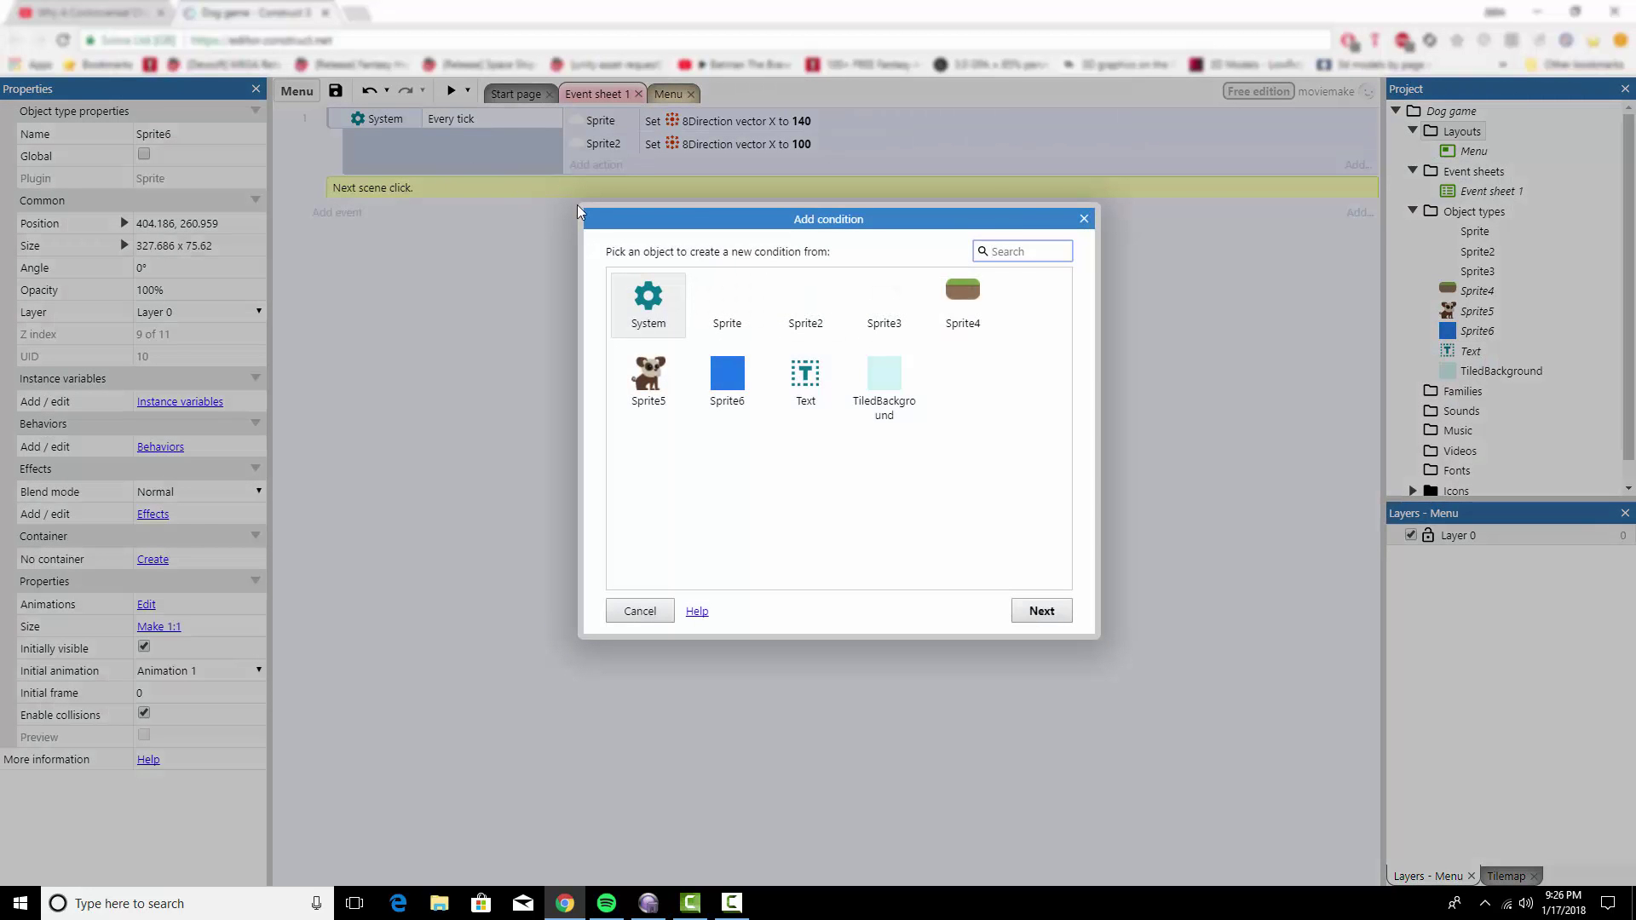
left_click(1084, 219)
double_click(502, 187)
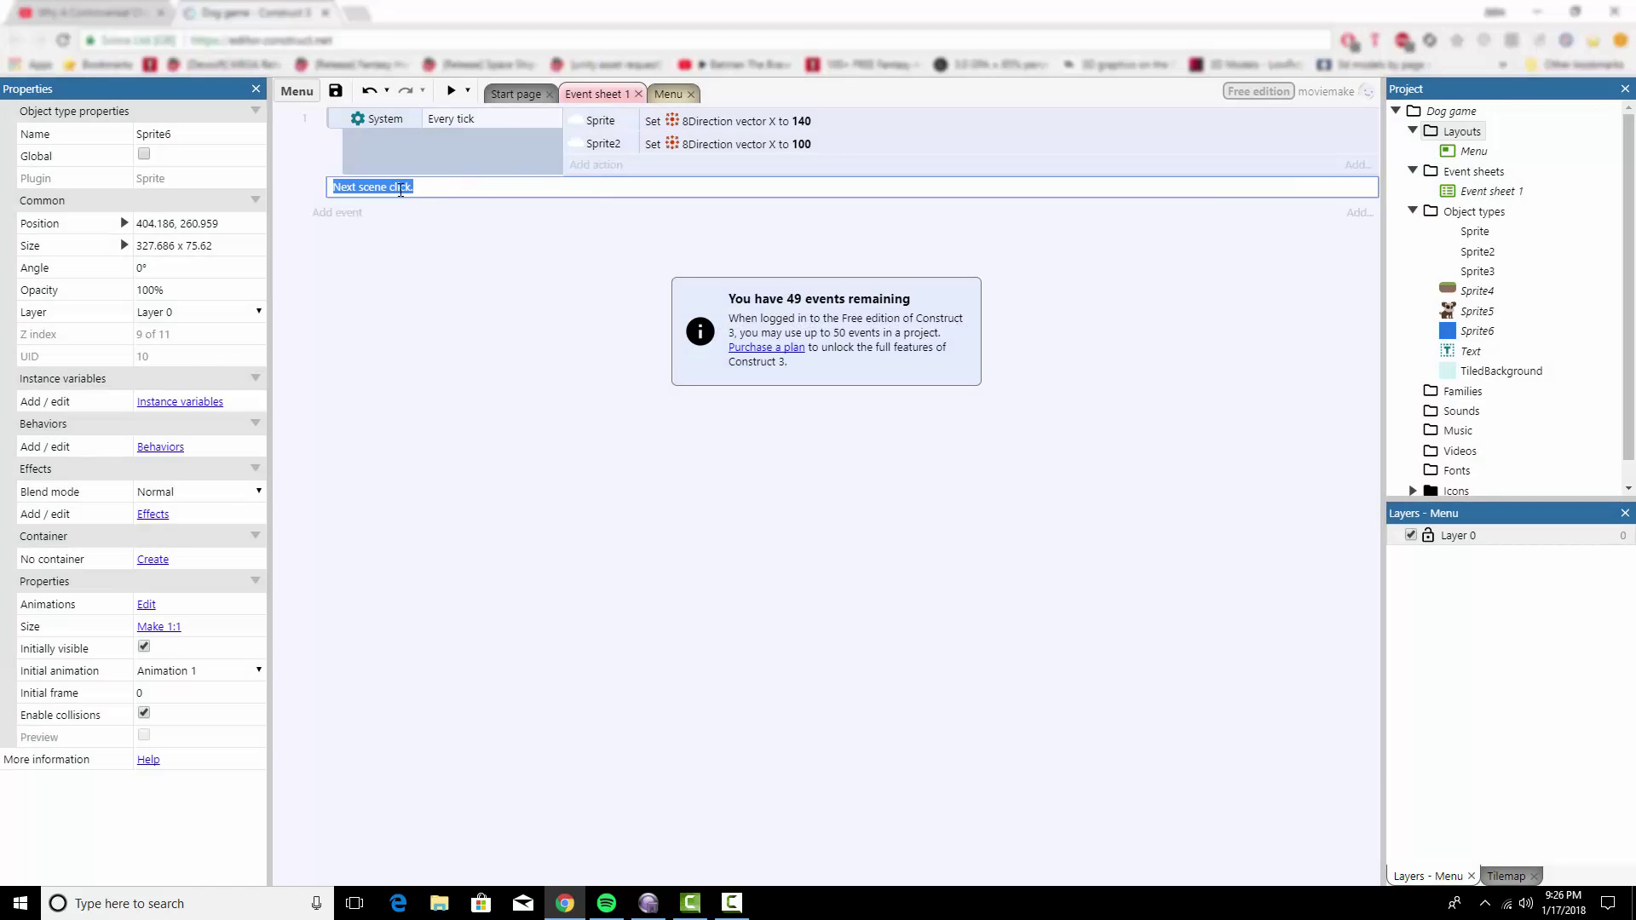
left_click(420, 185)
left_click_drag(407, 185, 392, 185)
type("event")
left_click(439, 275)
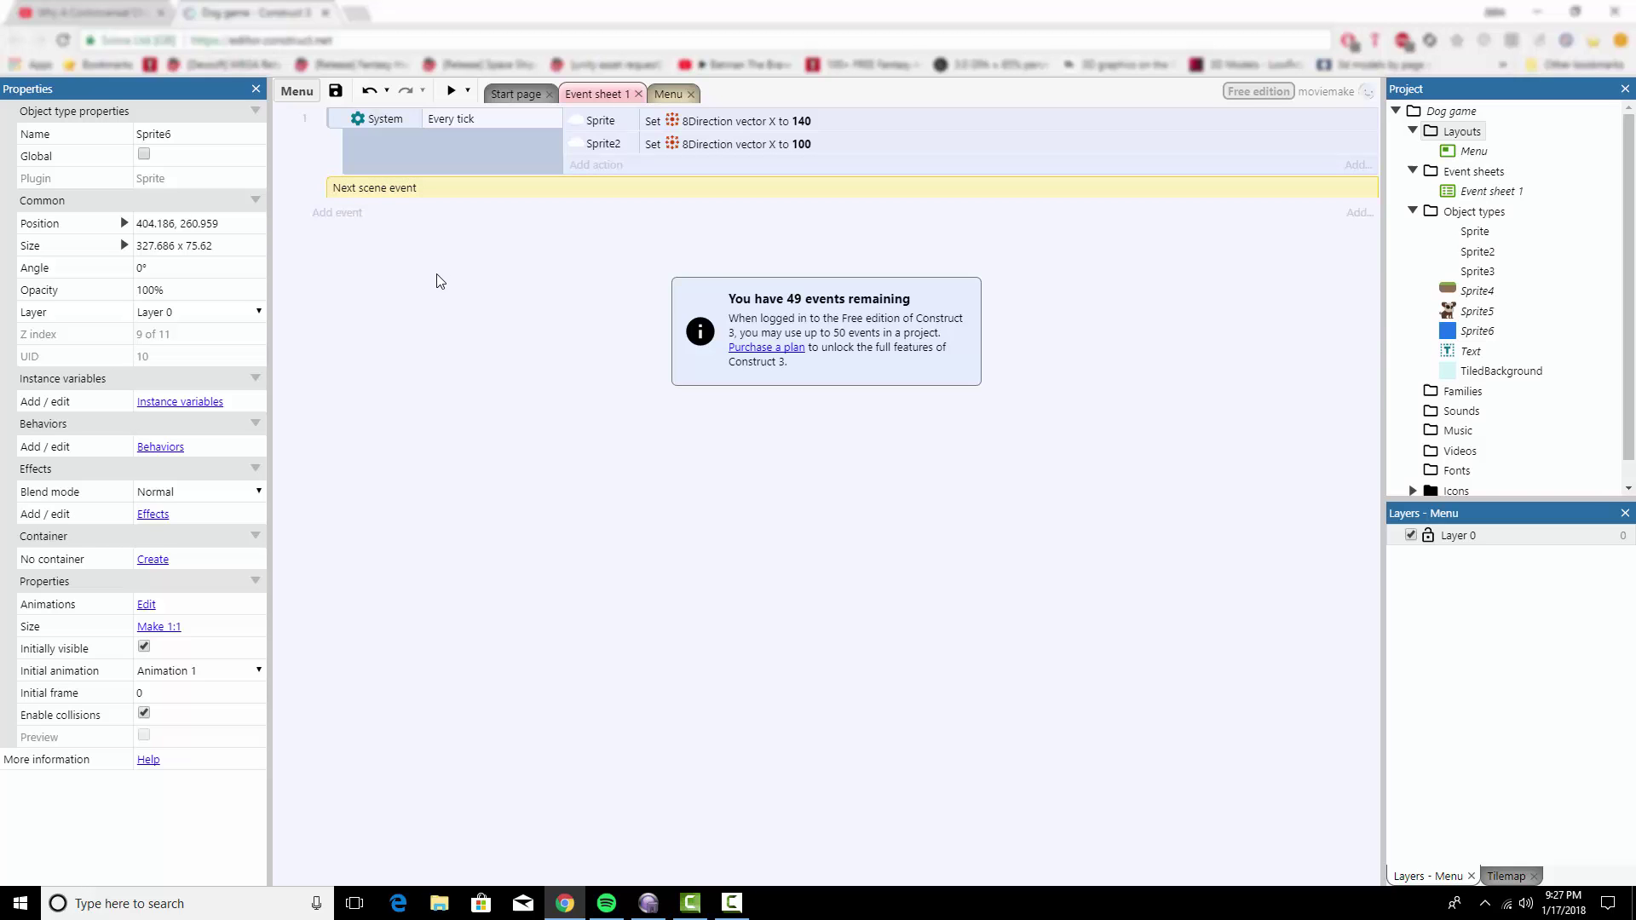
left_click(327, 214)
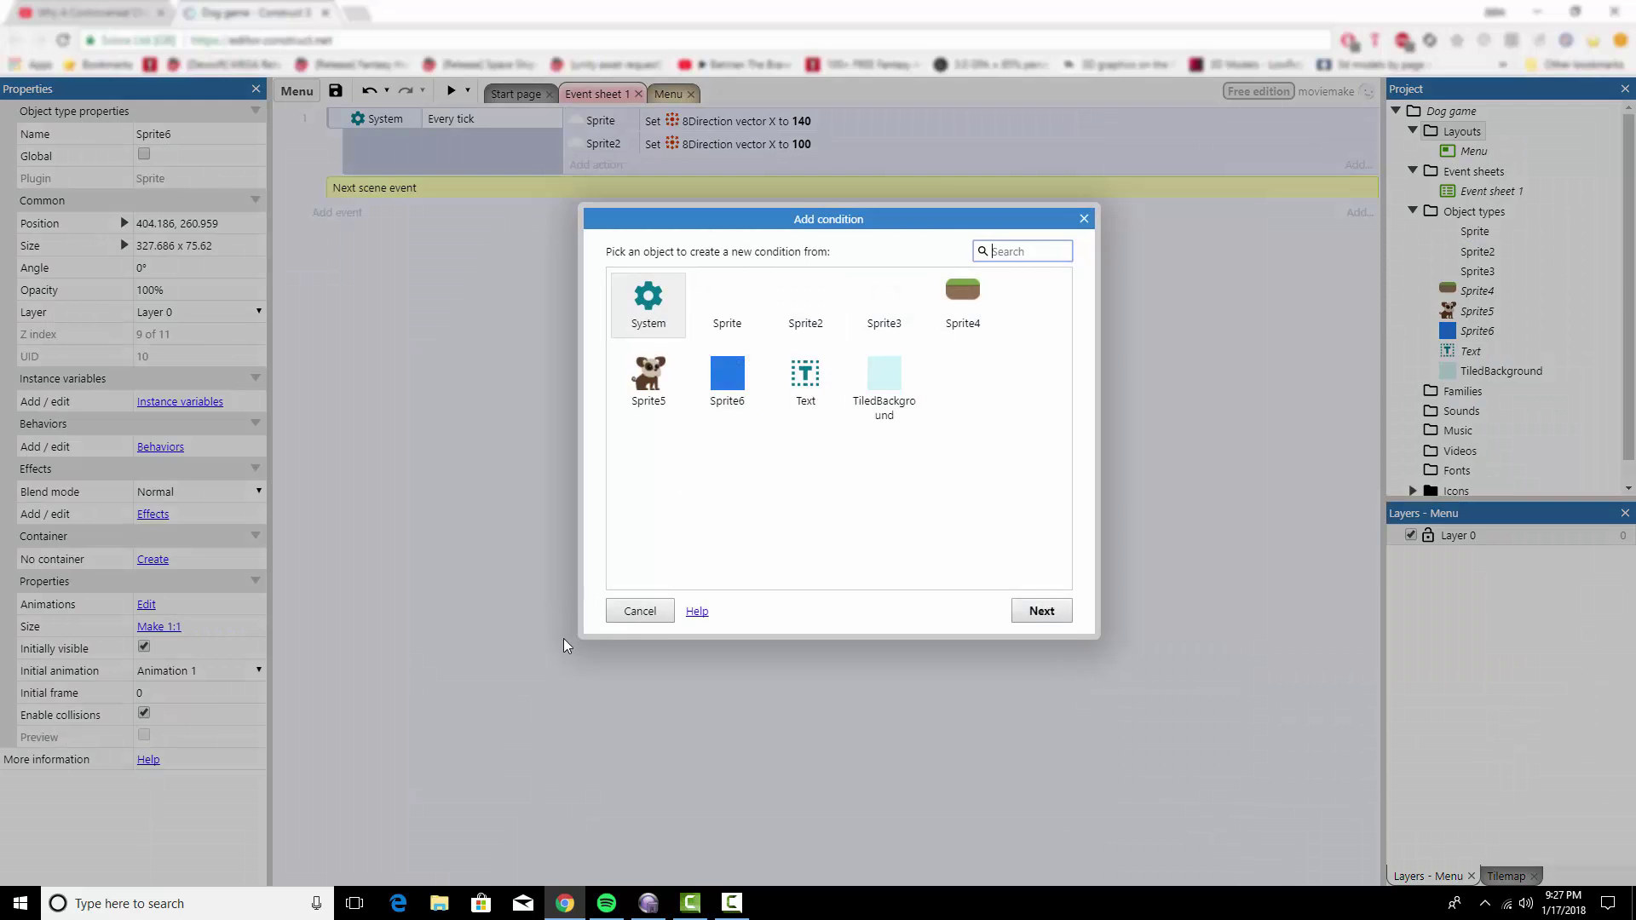
left_click(619, 614)
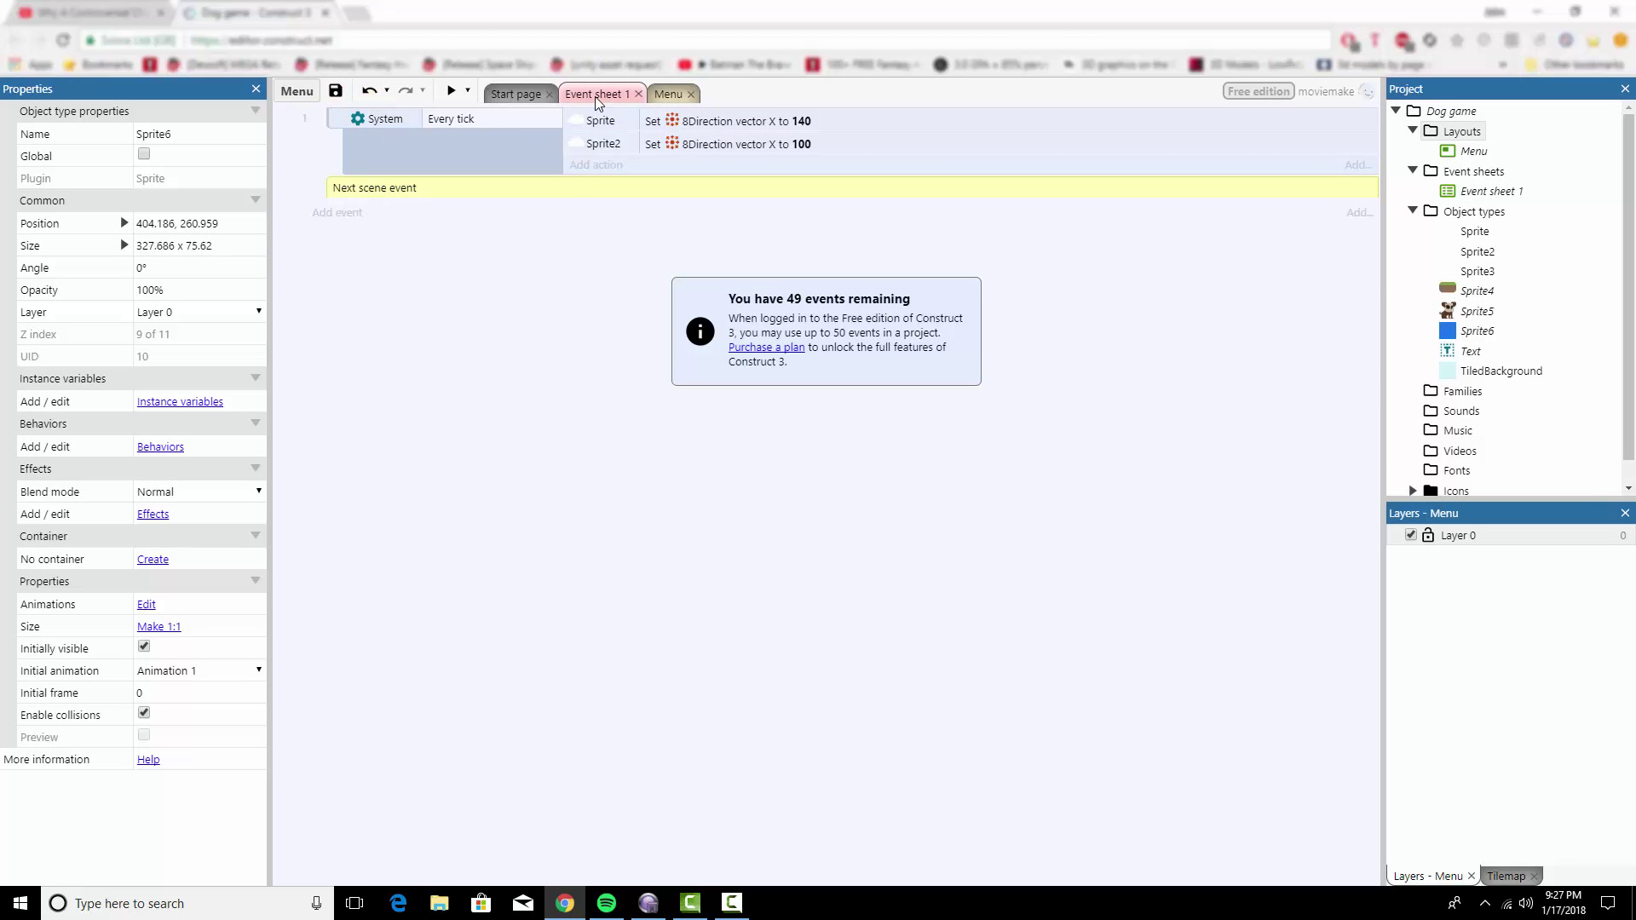
Step: Insert a Mouse object into the project from the Menu layout
left_click(668, 94)
right_click(846, 286)
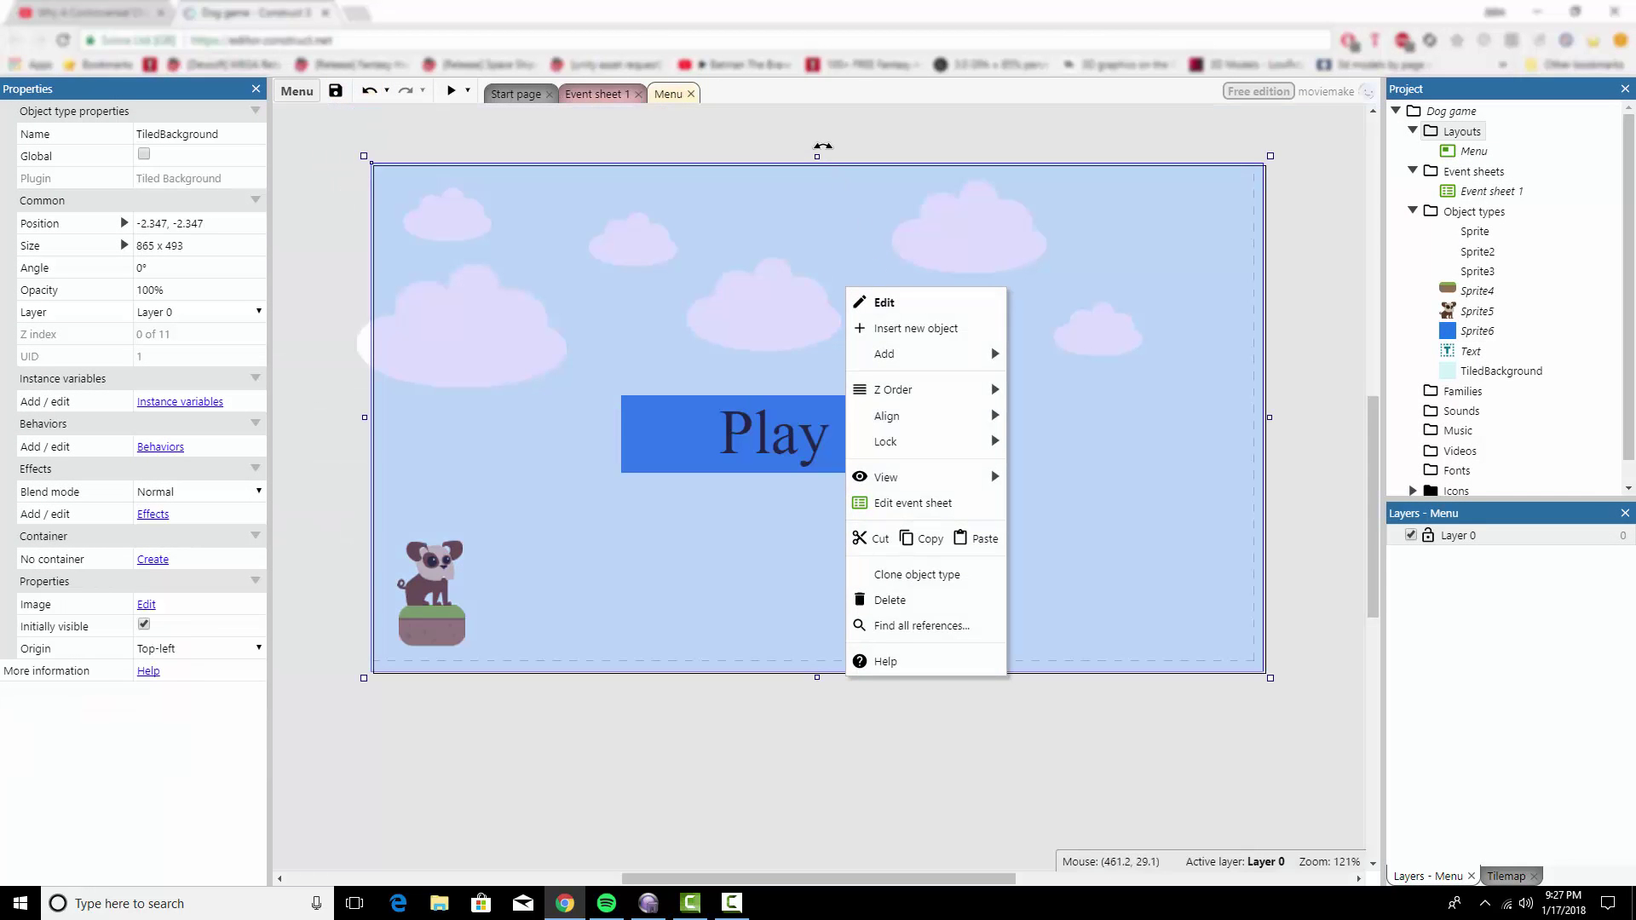
right_click(822, 130)
left_click(920, 136)
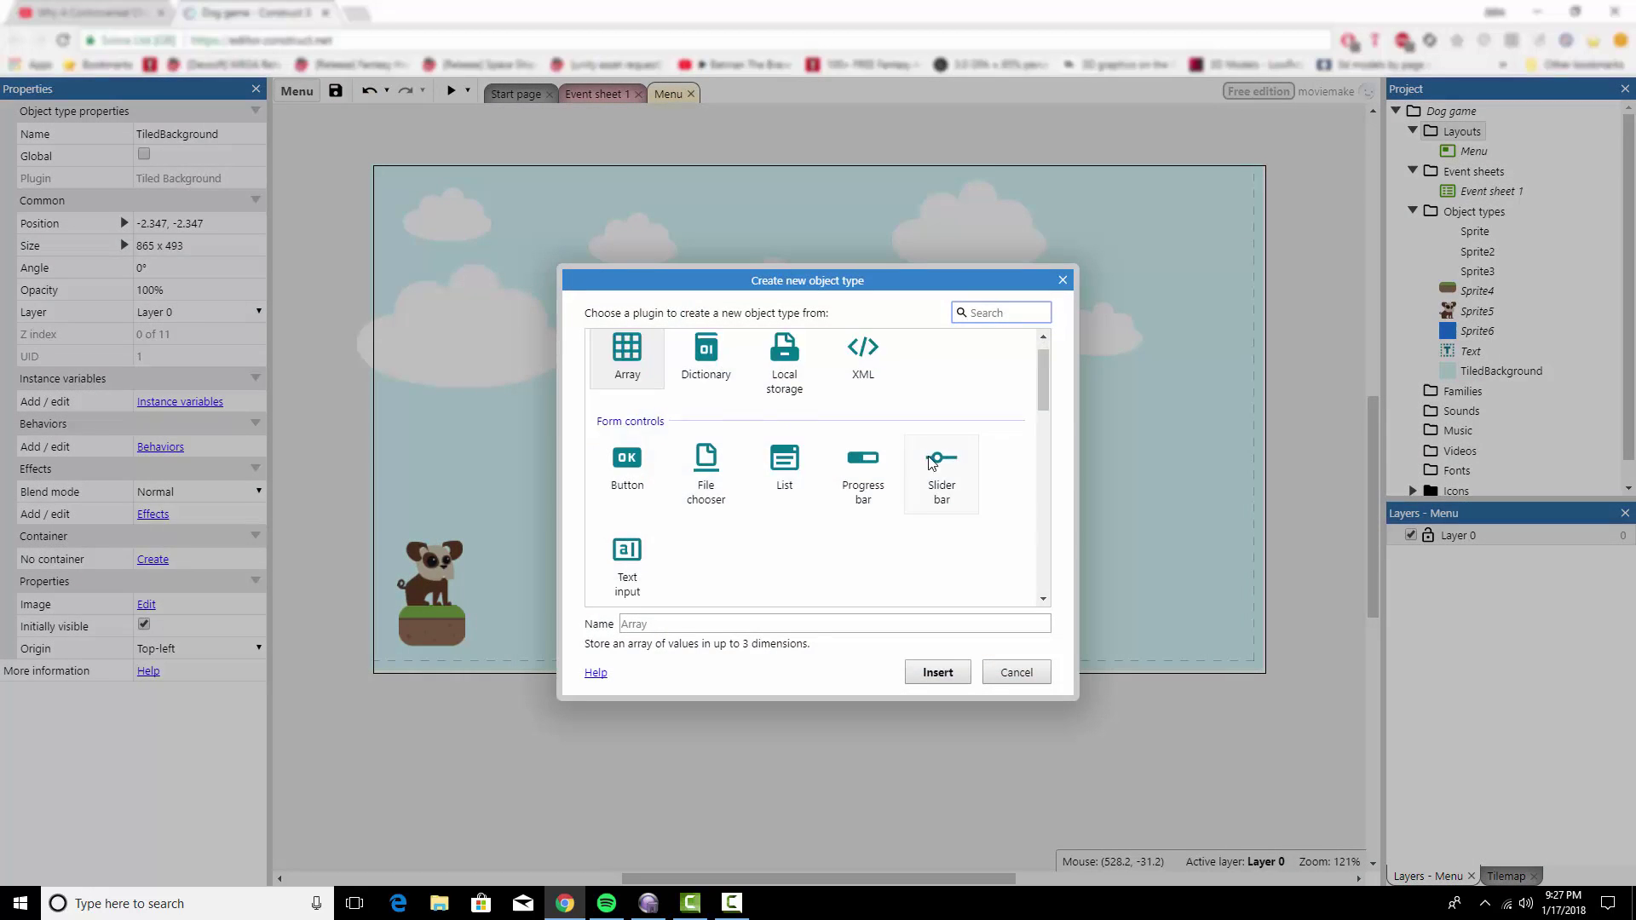
scroll(931, 461, "down", 10)
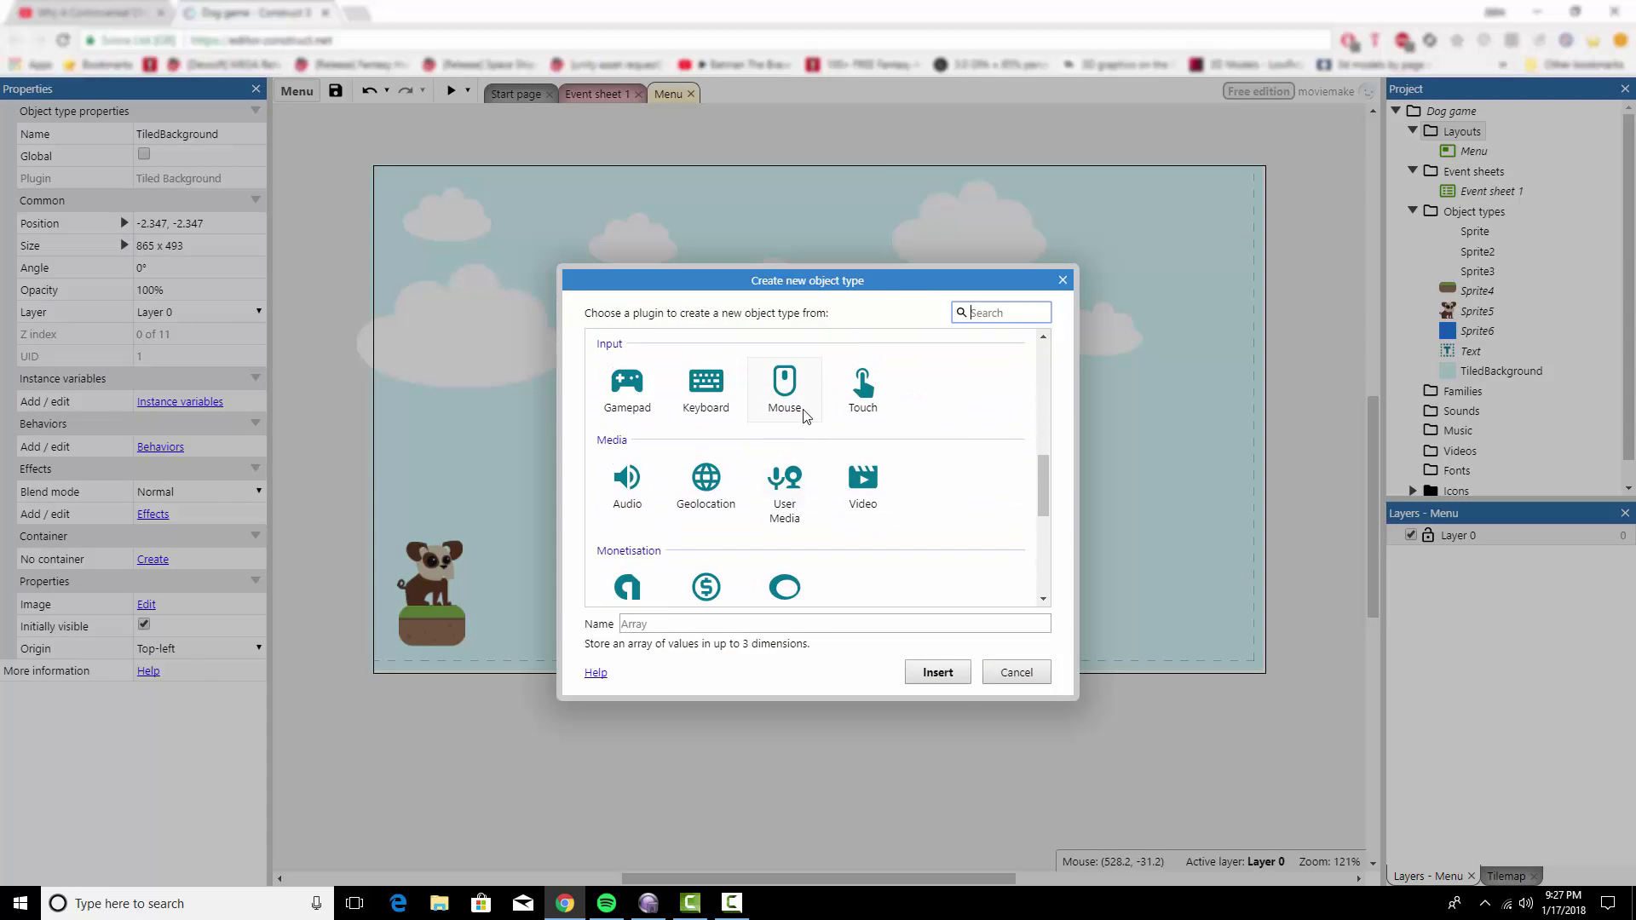
double_click(778, 378)
Step: Insert a Keyboard object, then begin a new event in Event sheet 1
right_click(812, 138)
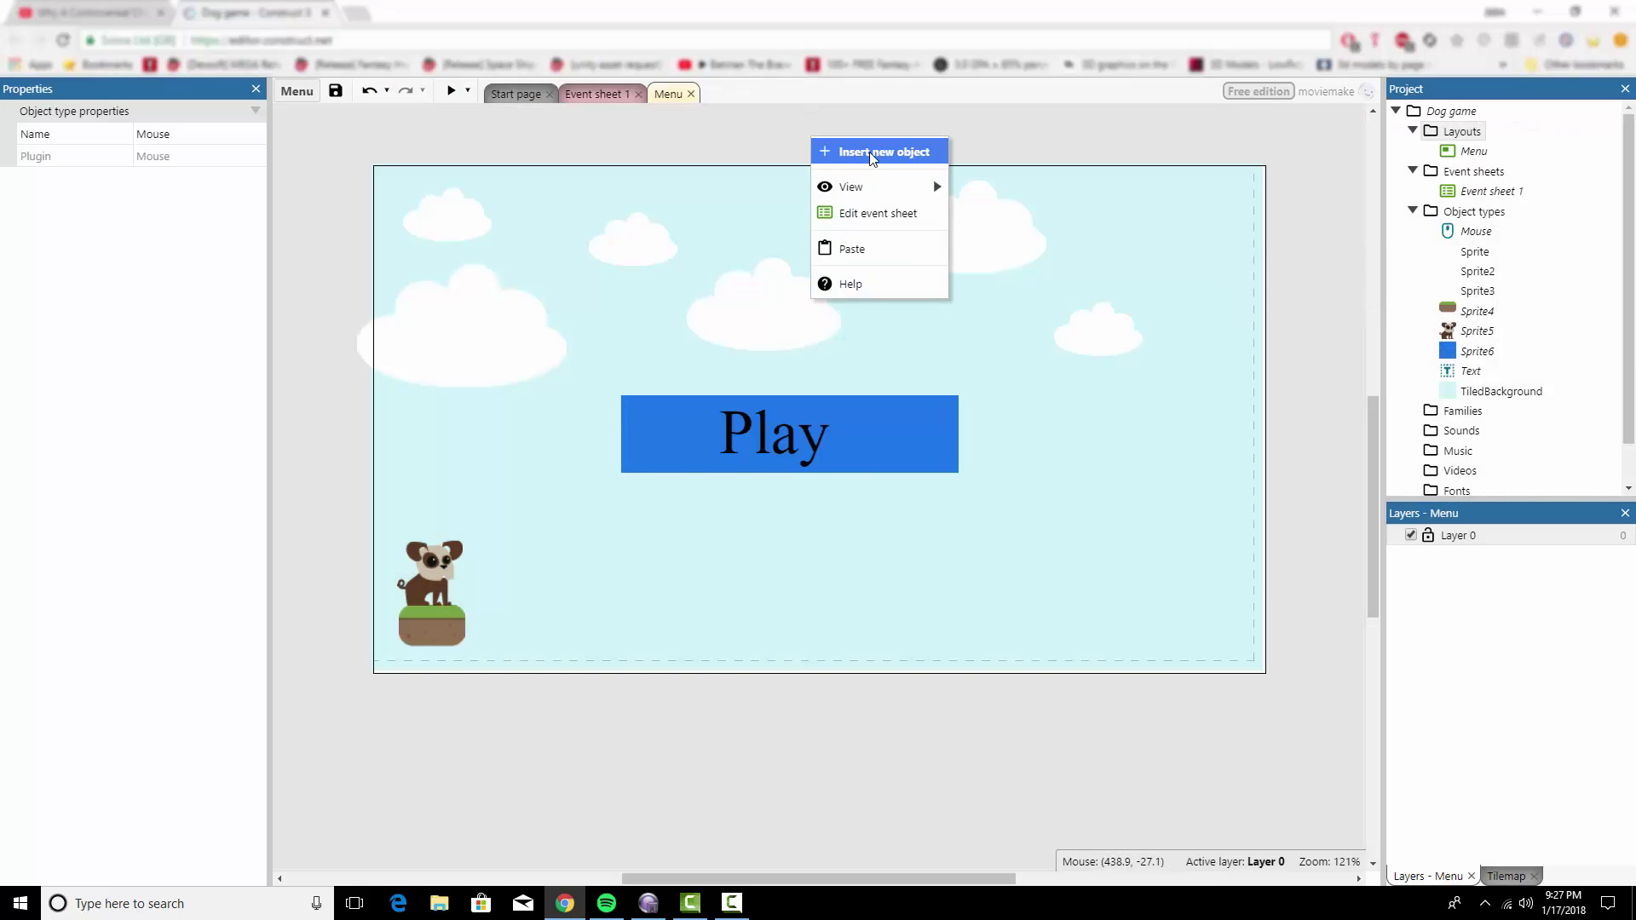
left_click(871, 152)
scroll(768, 447, "down", 6)
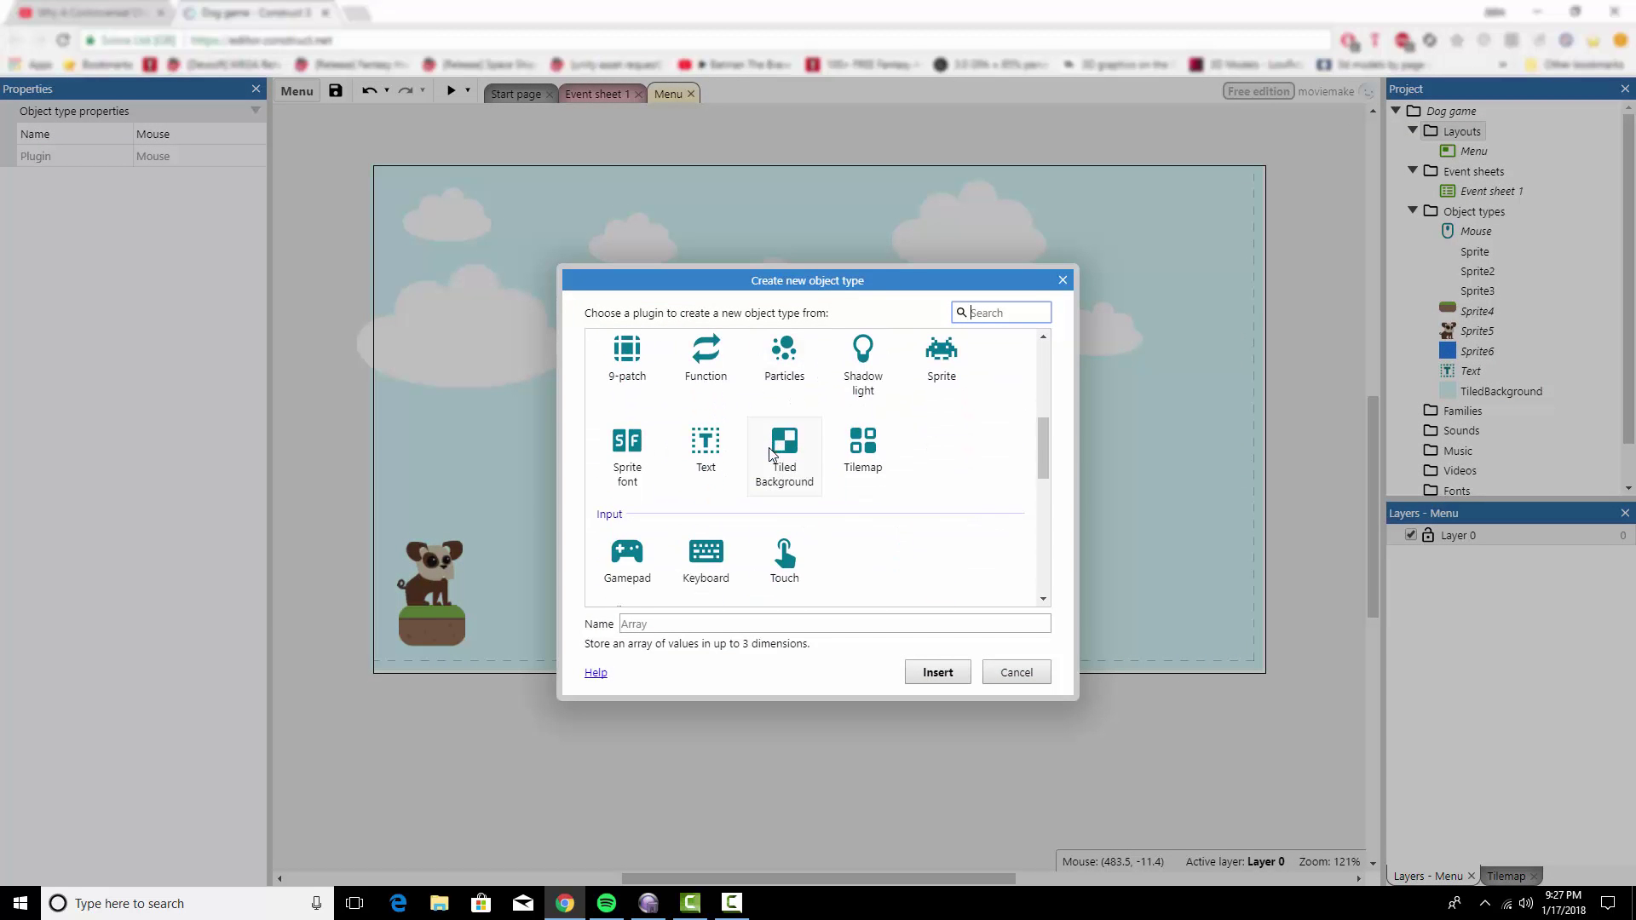
scroll(769, 447, "down", 3)
double_click(706, 375)
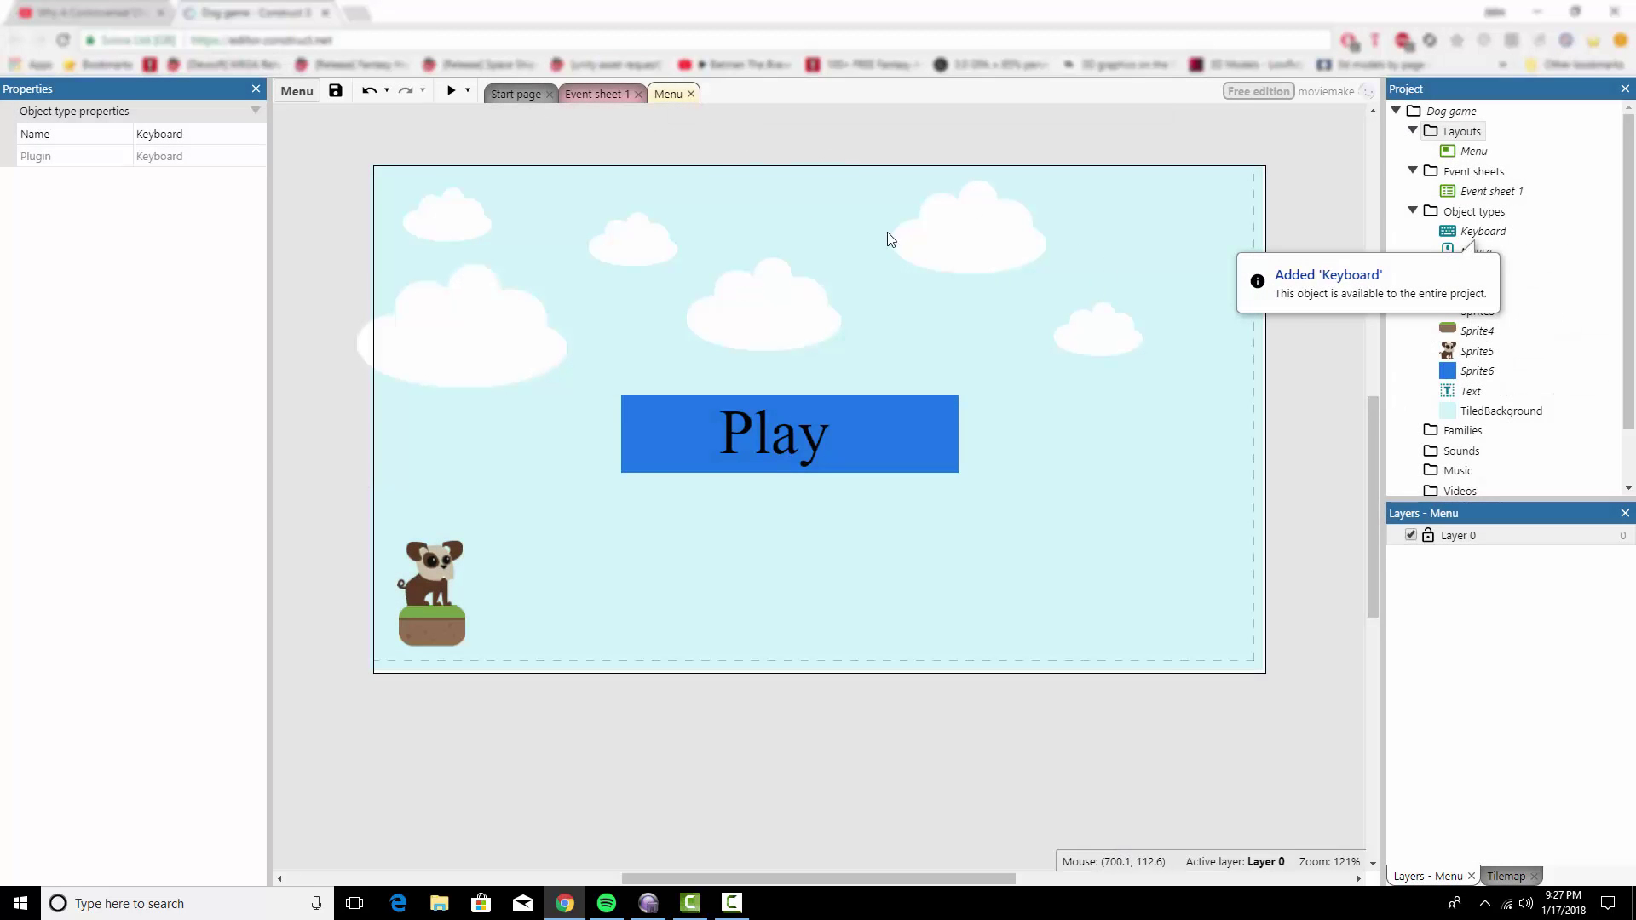
left_click(612, 94)
left_click(380, 212)
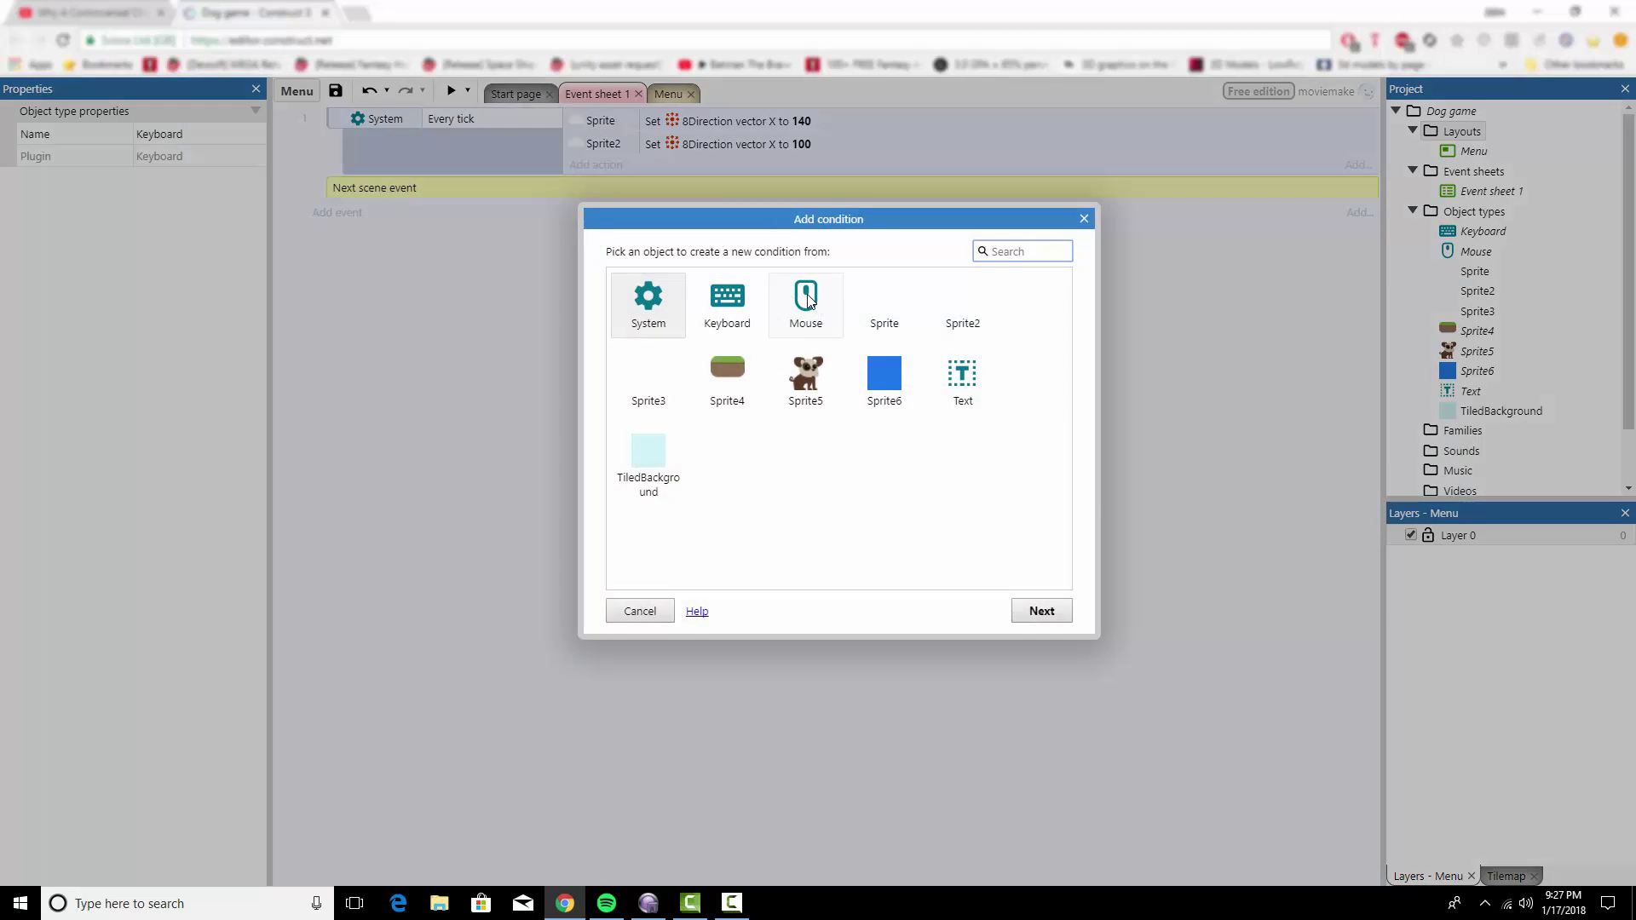
Step: Create a Mouse 'On object clicked' condition targeting Sprite6, leaving the event without actions
double_click(806, 298)
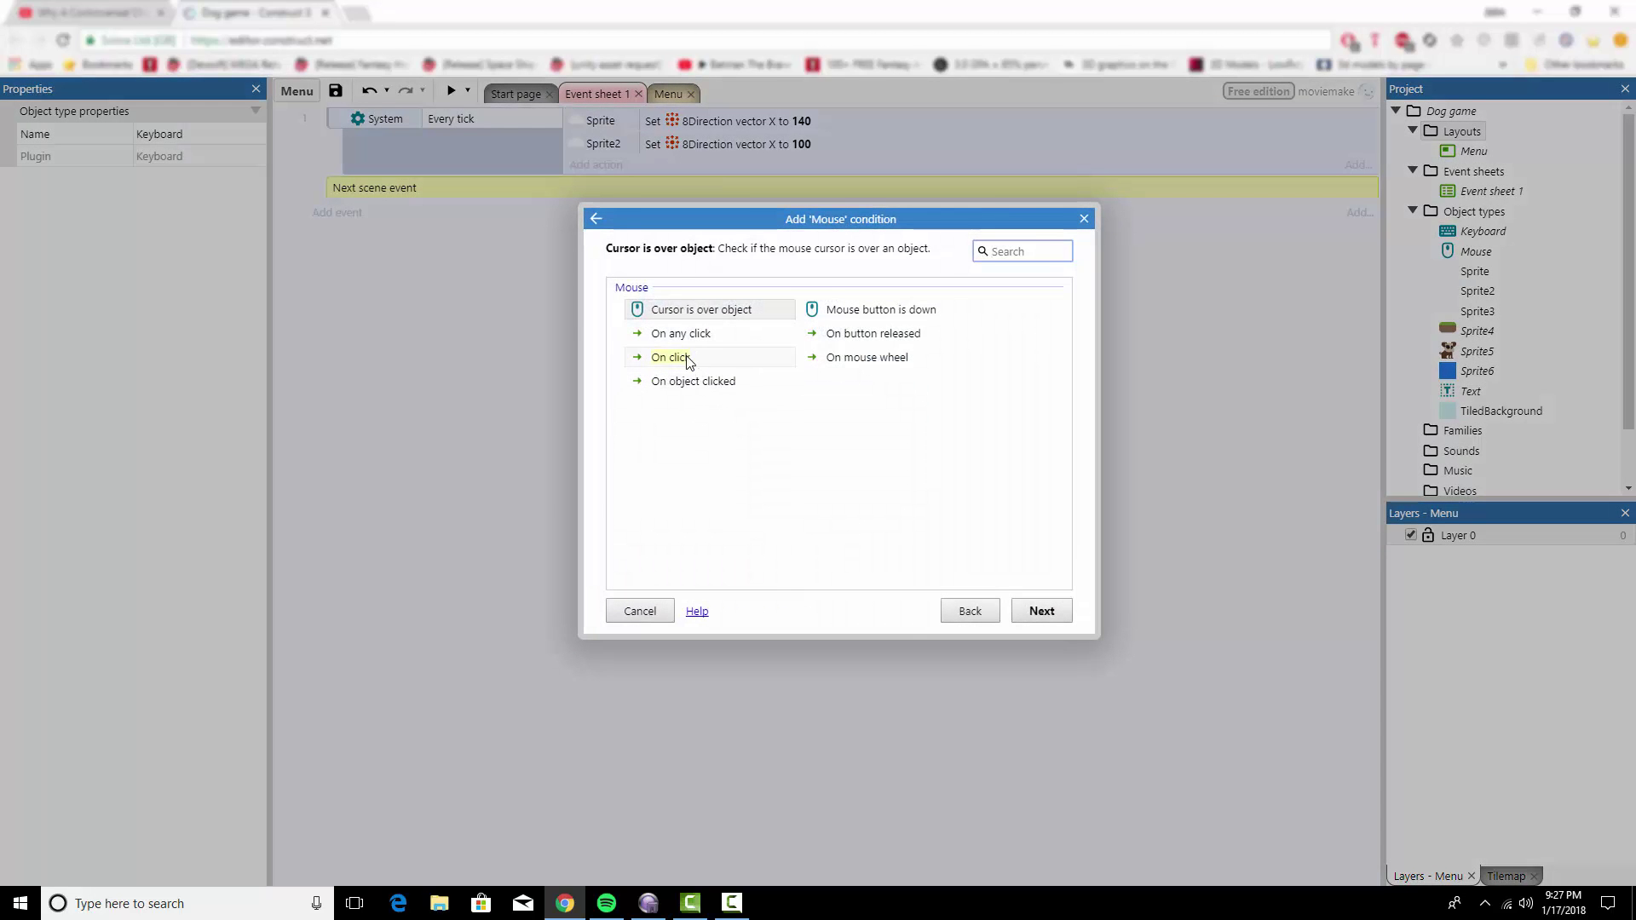
left_click(682, 360)
left_click(707, 382)
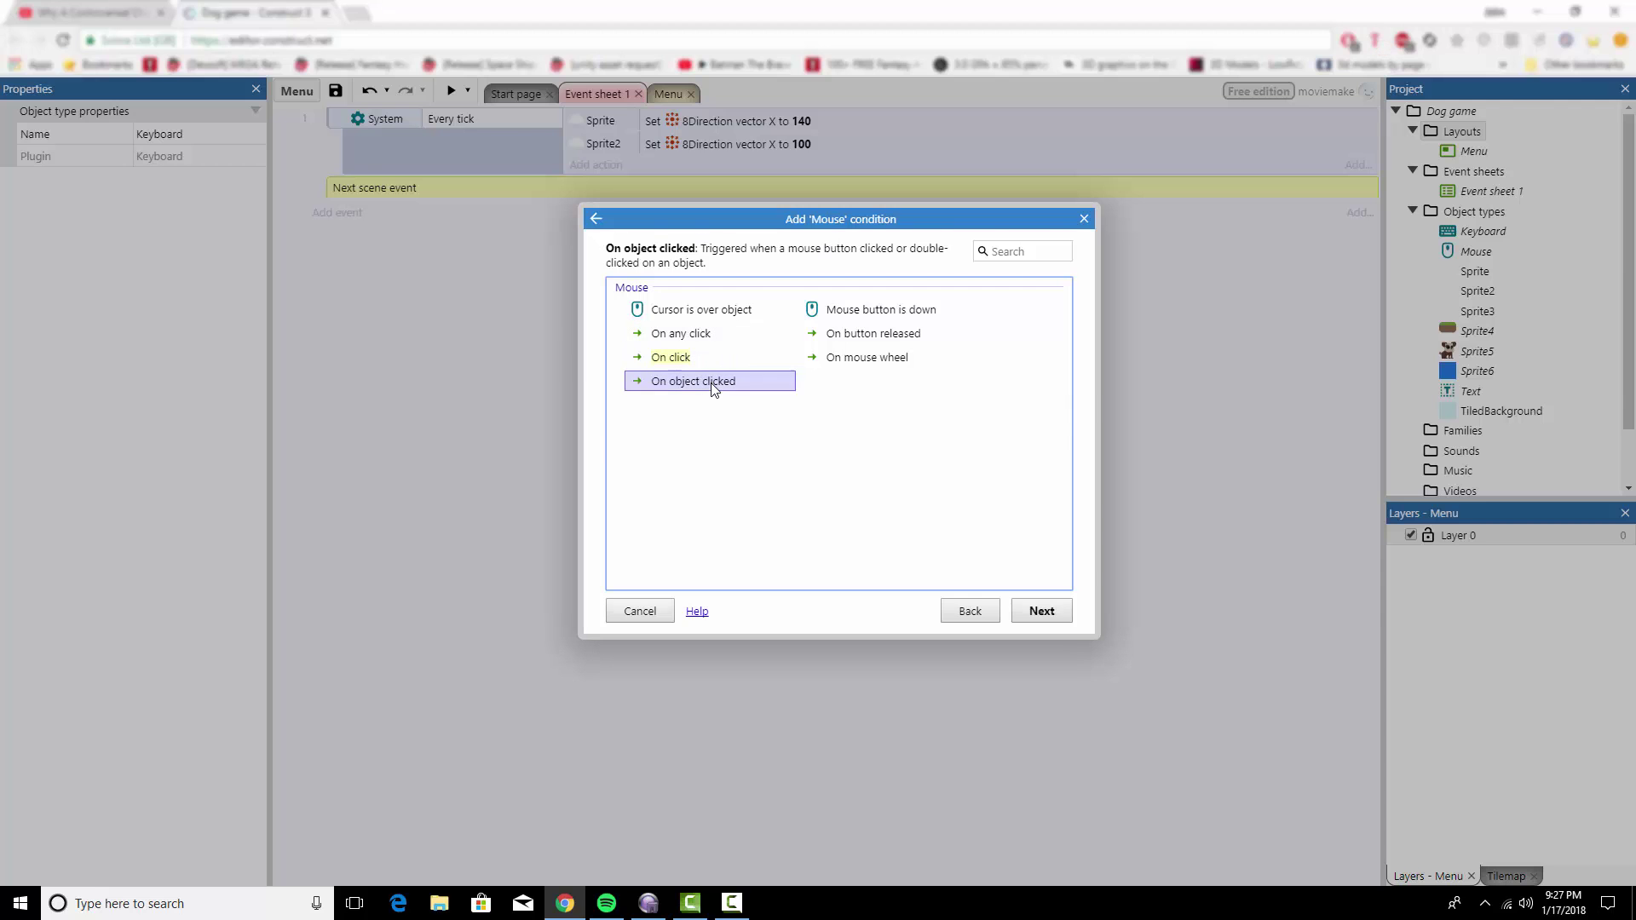
double_click(707, 383)
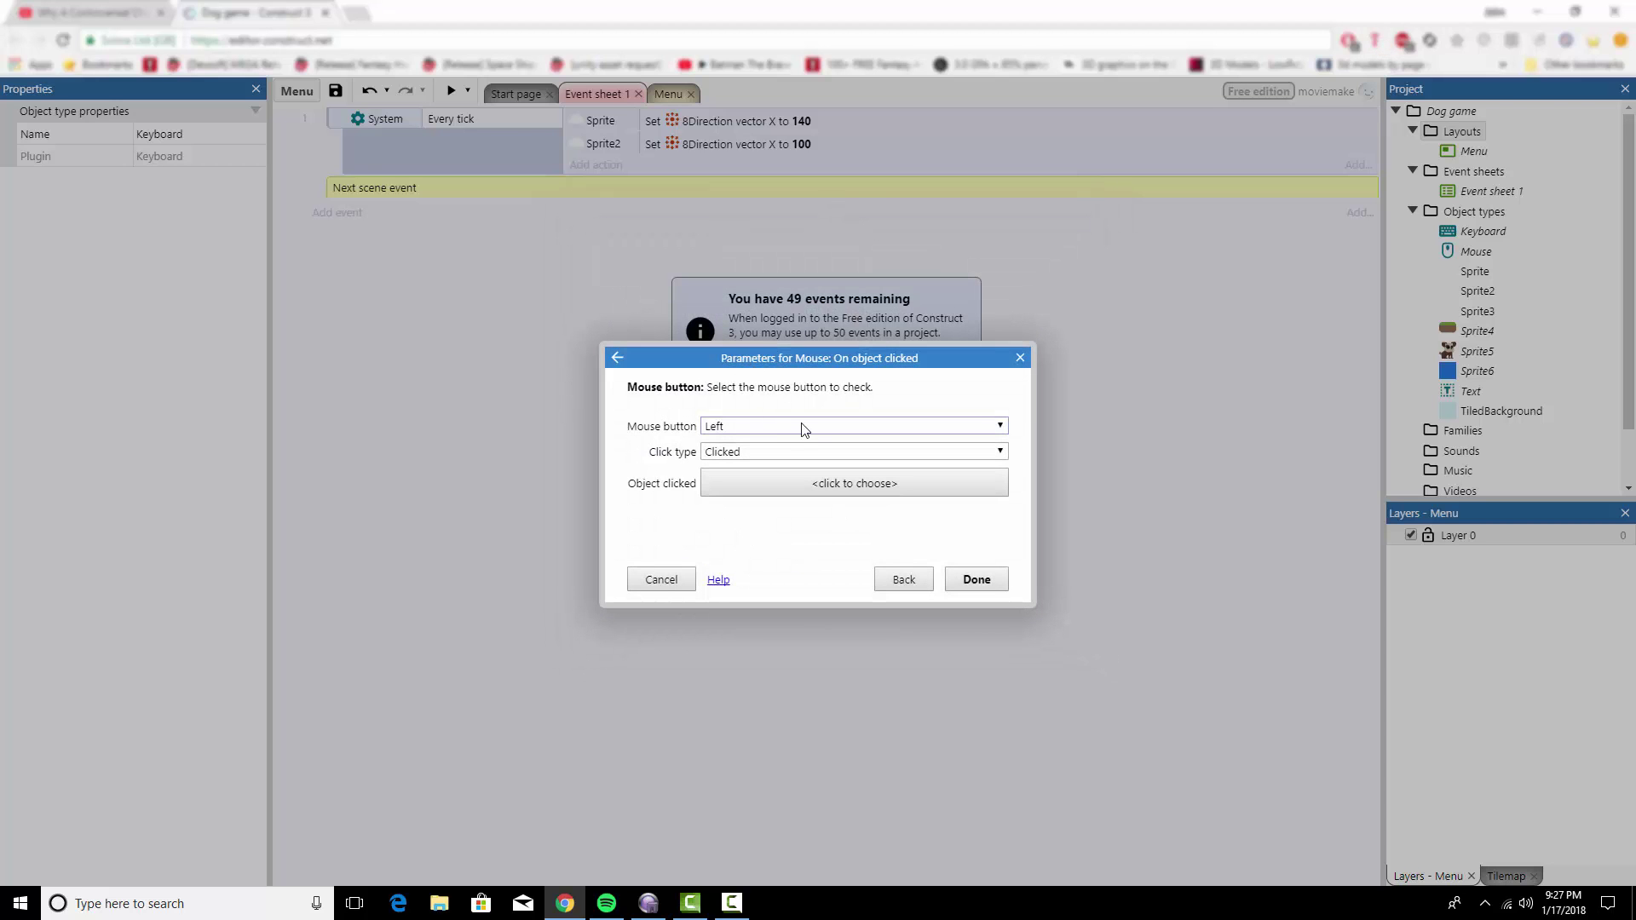
left_click(766, 485)
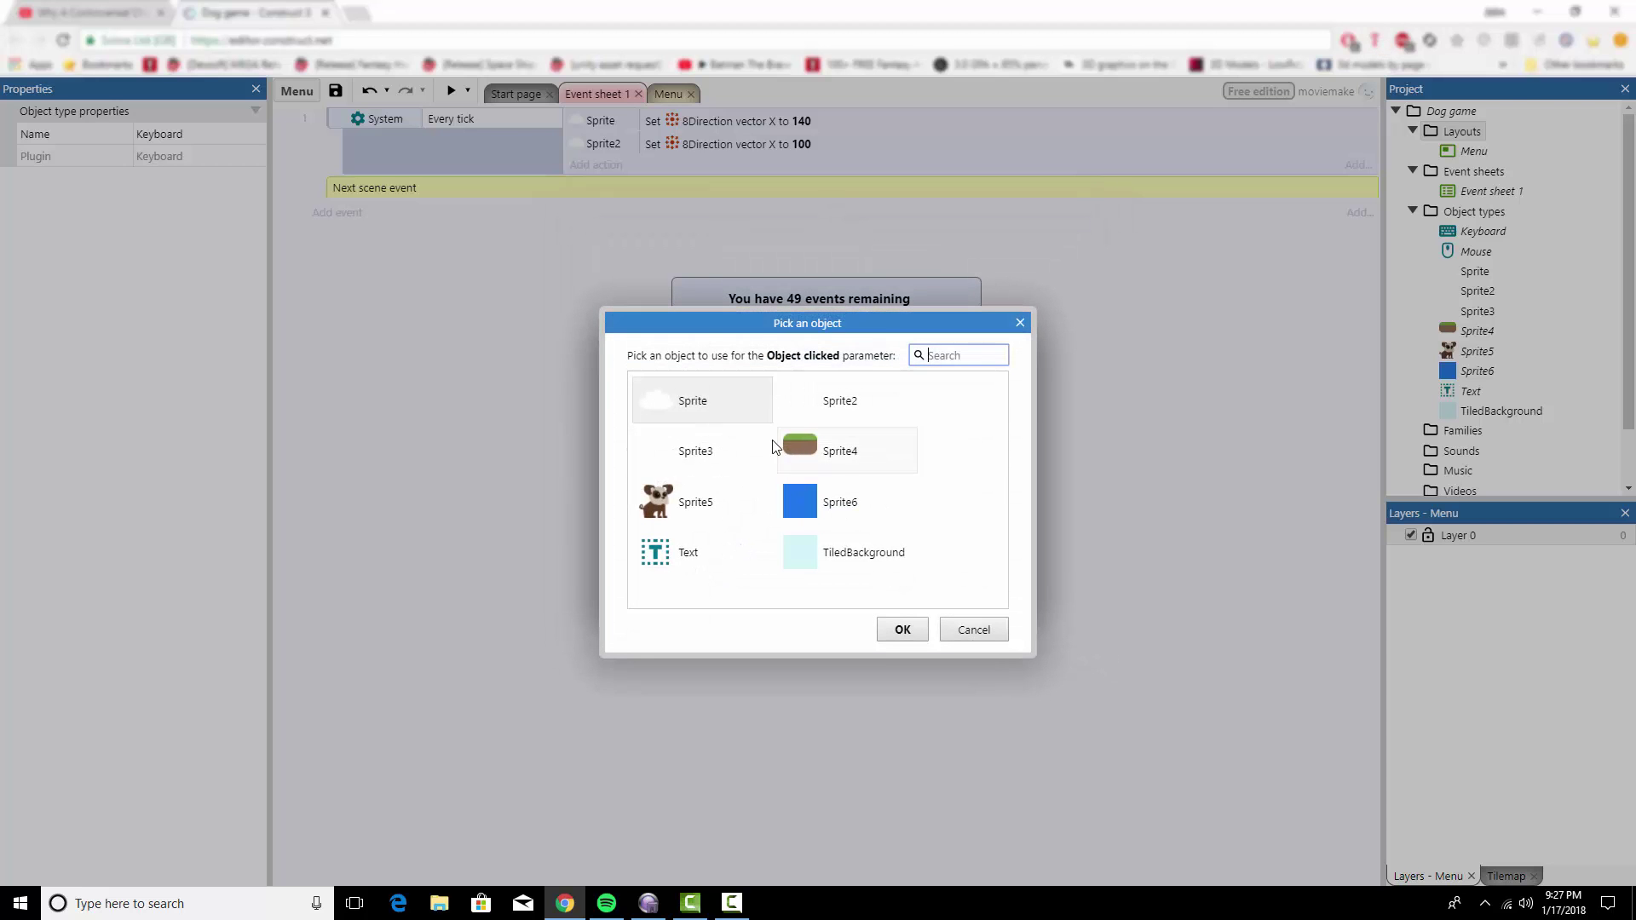
double_click(808, 504)
left_click(976, 580)
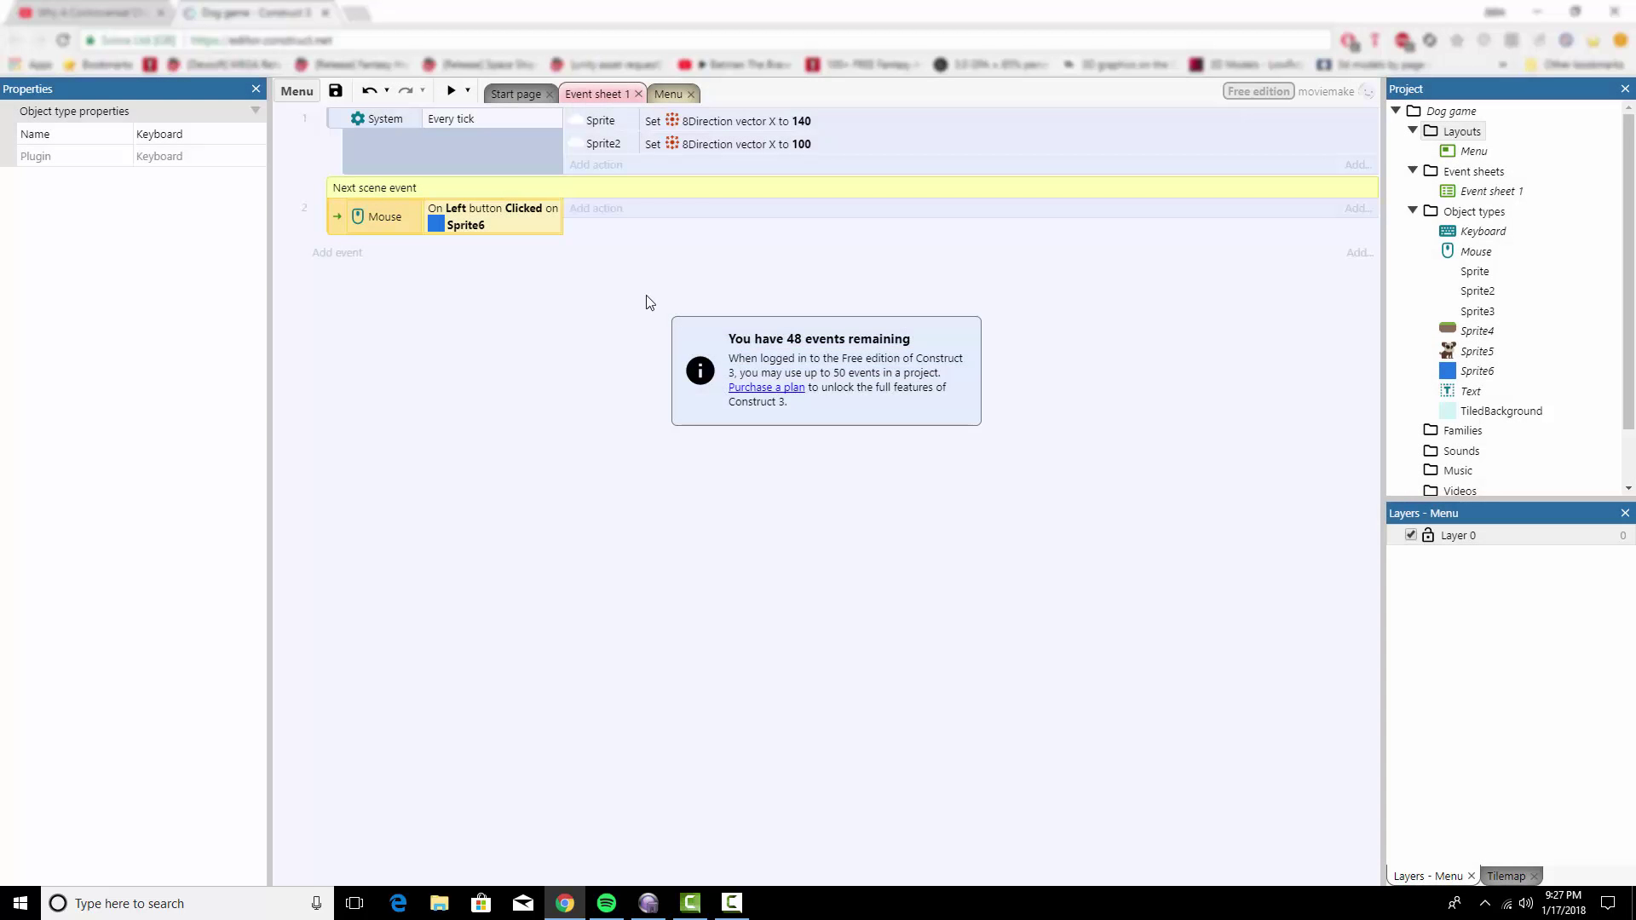
left_click(602, 219)
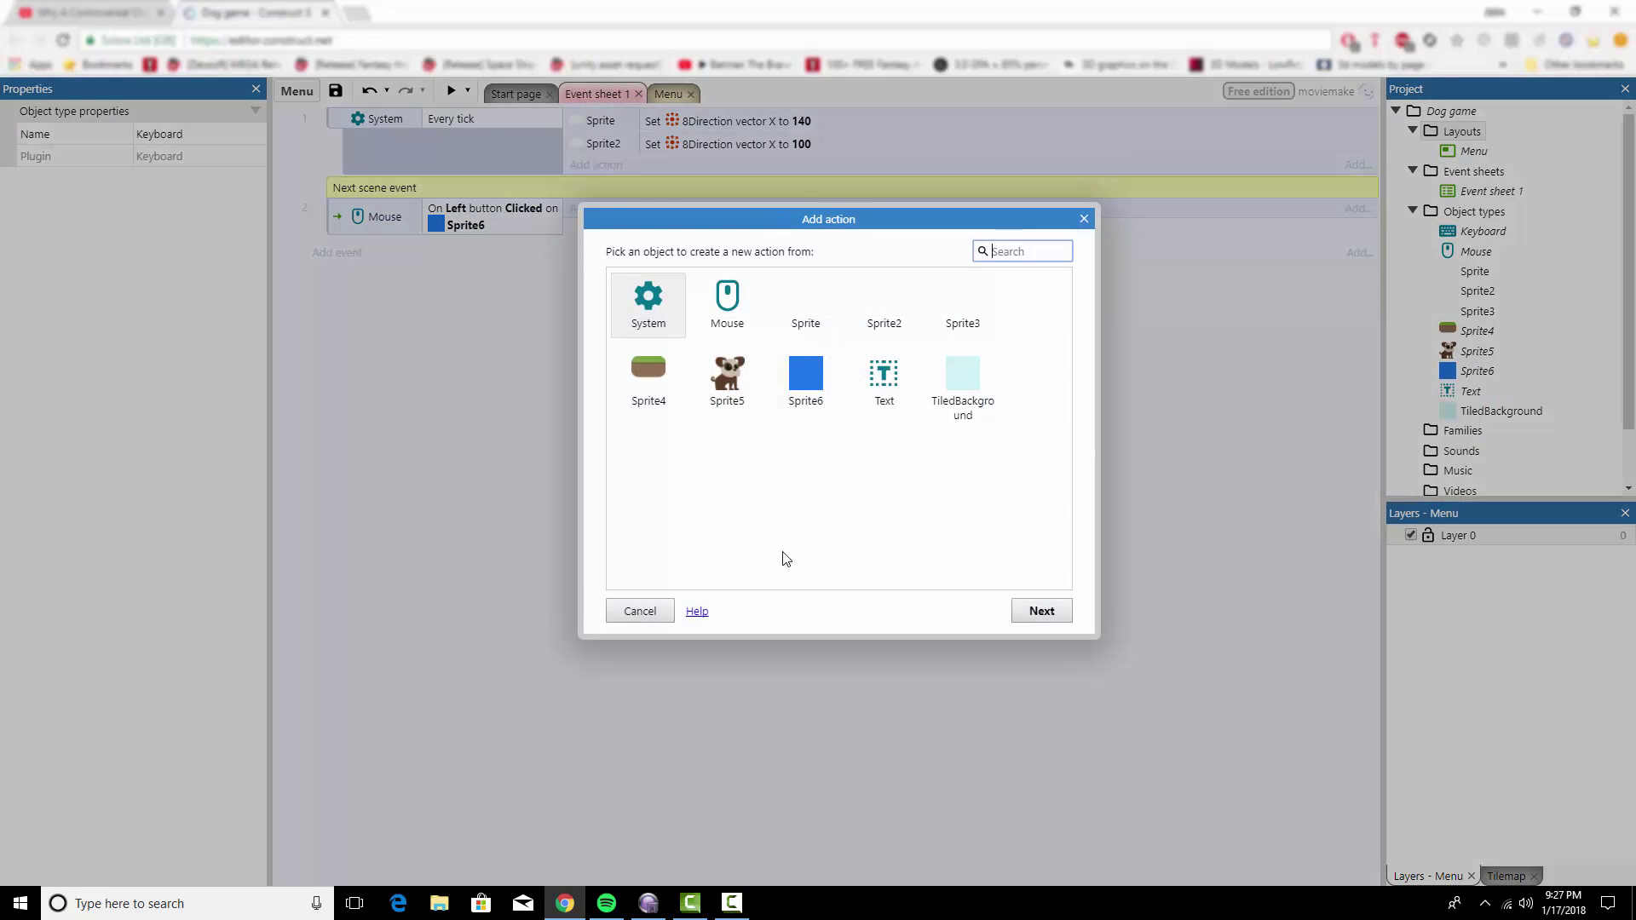
left_click(640, 611)
Step: Add a new layout, Layout 1, with its own Event sheet 2, then add an action to event 2
right_click(1468, 135)
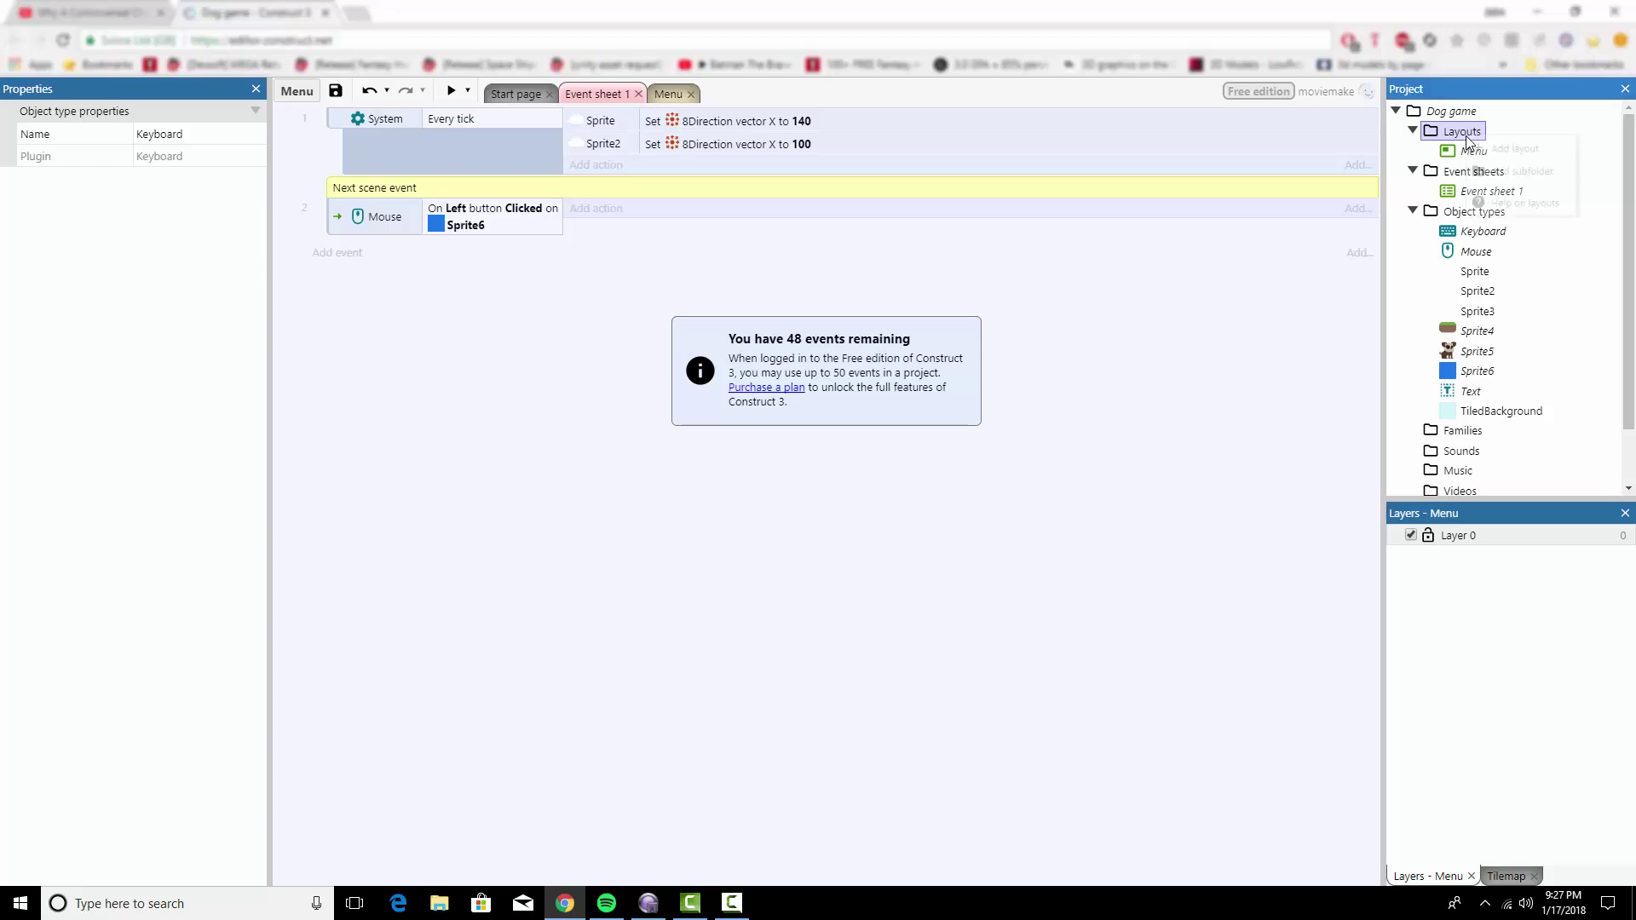
left_click(1530, 151)
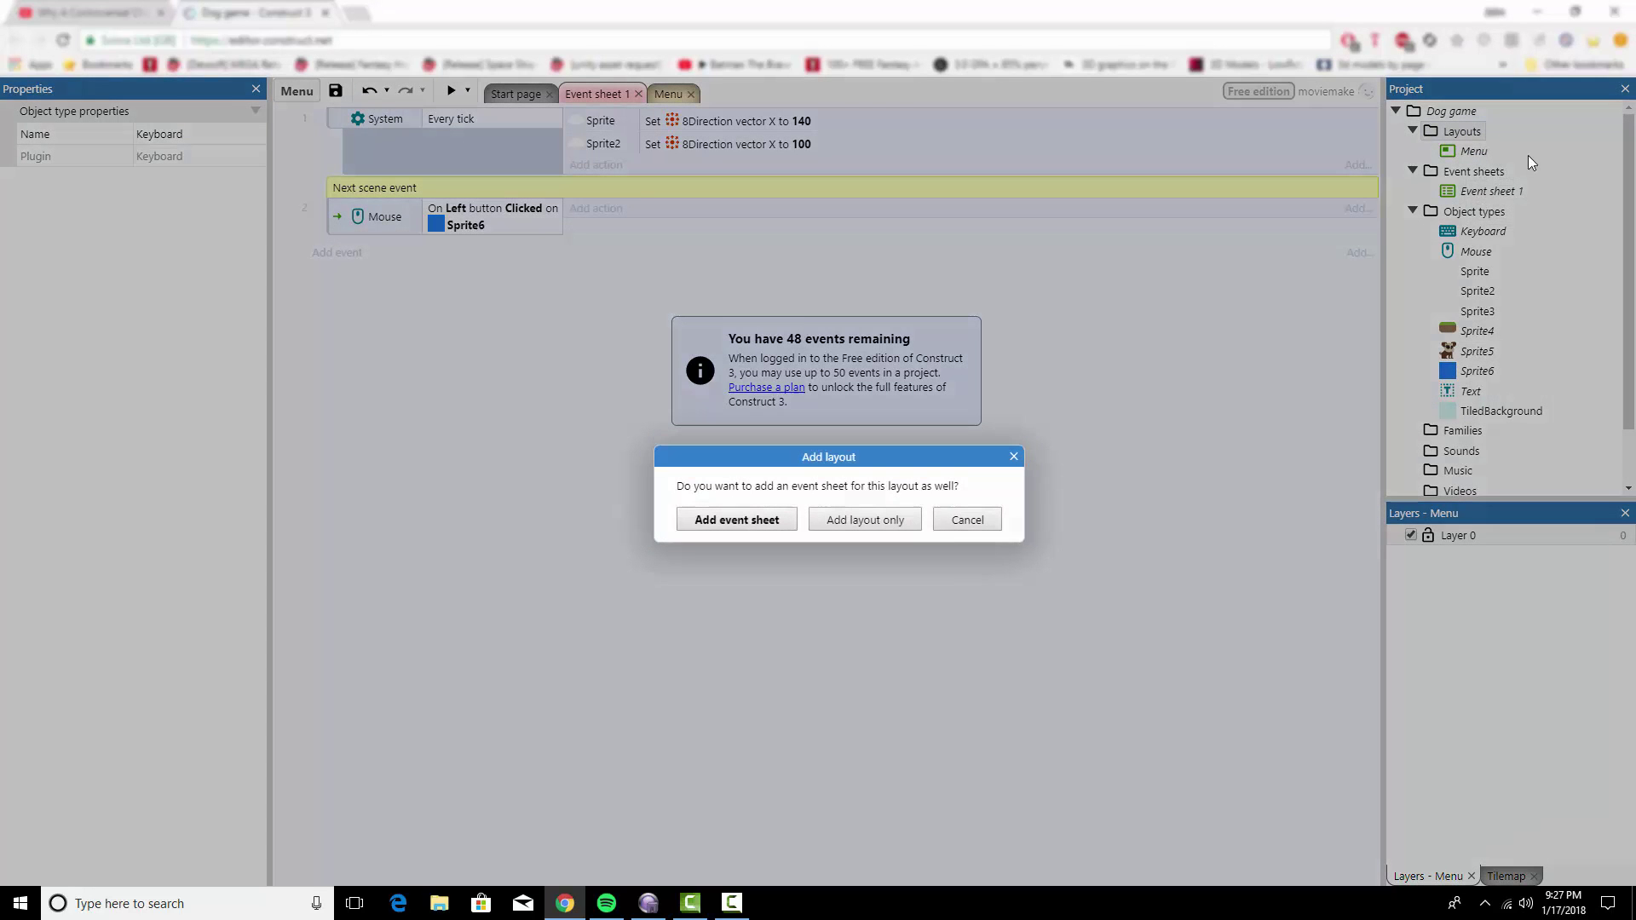
left_click(720, 520)
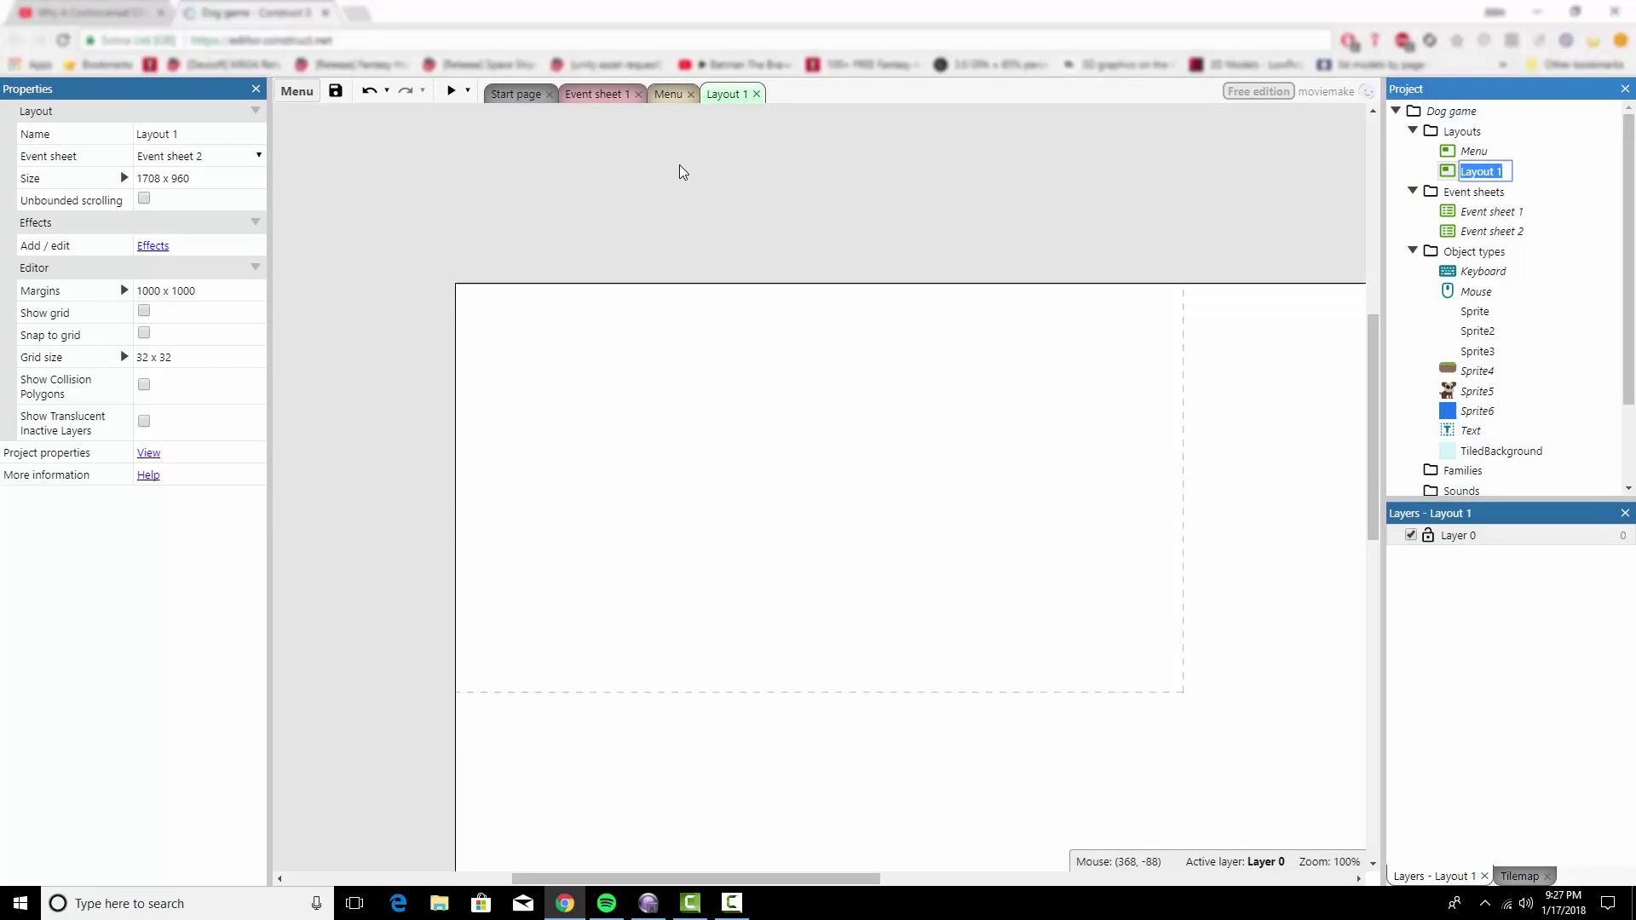
left_click(665, 96)
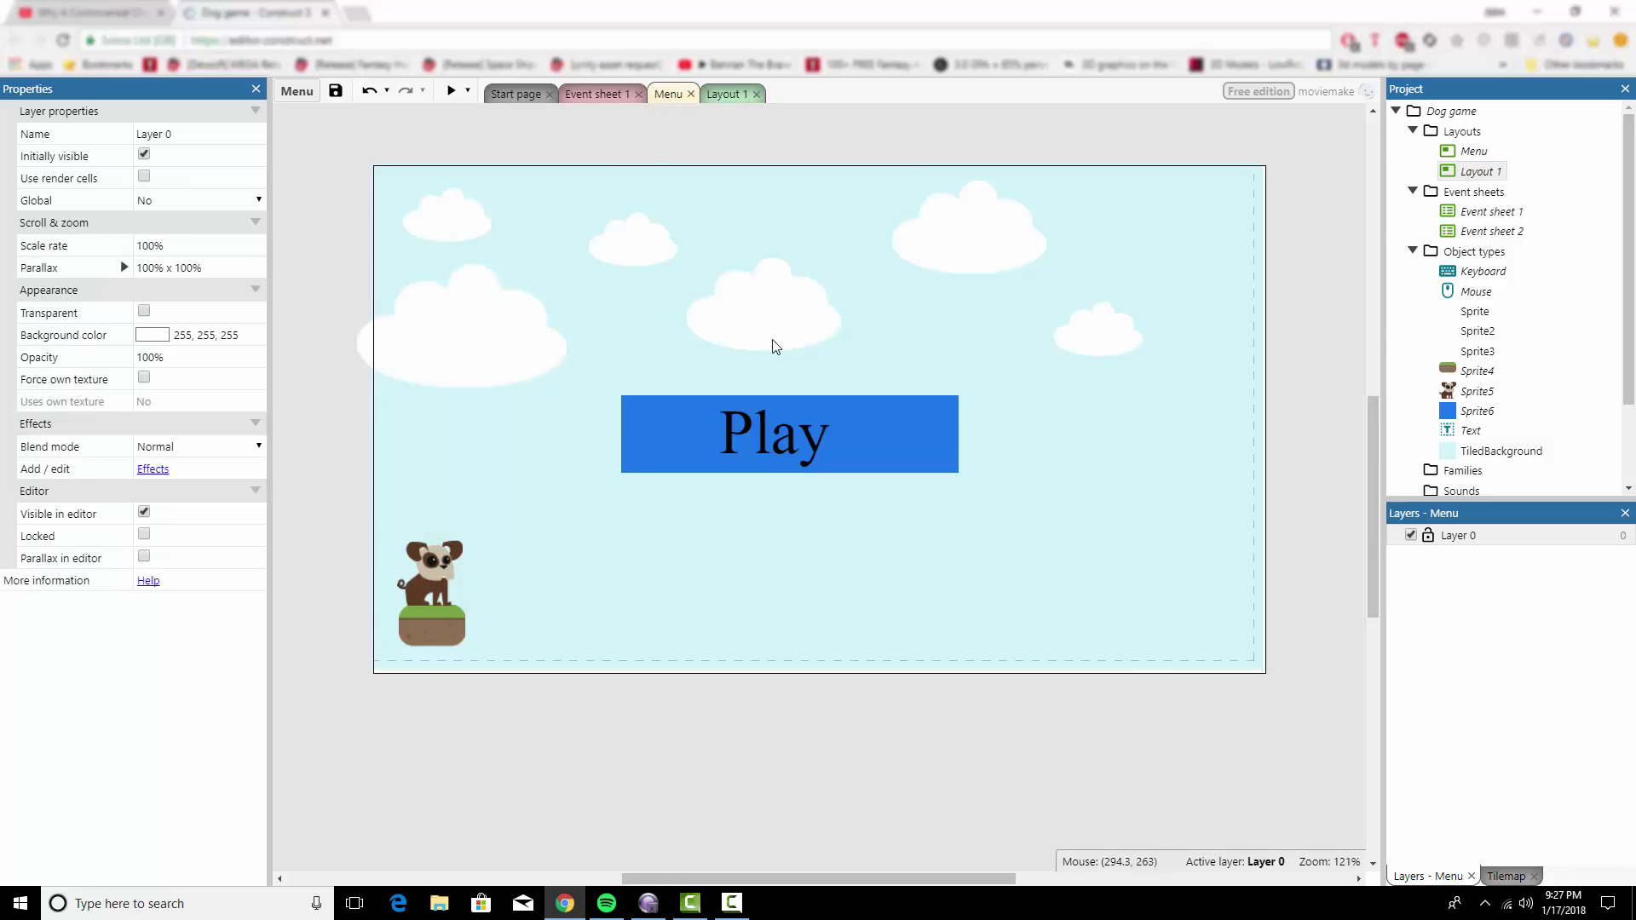
left_click(594, 96)
left_click(622, 208)
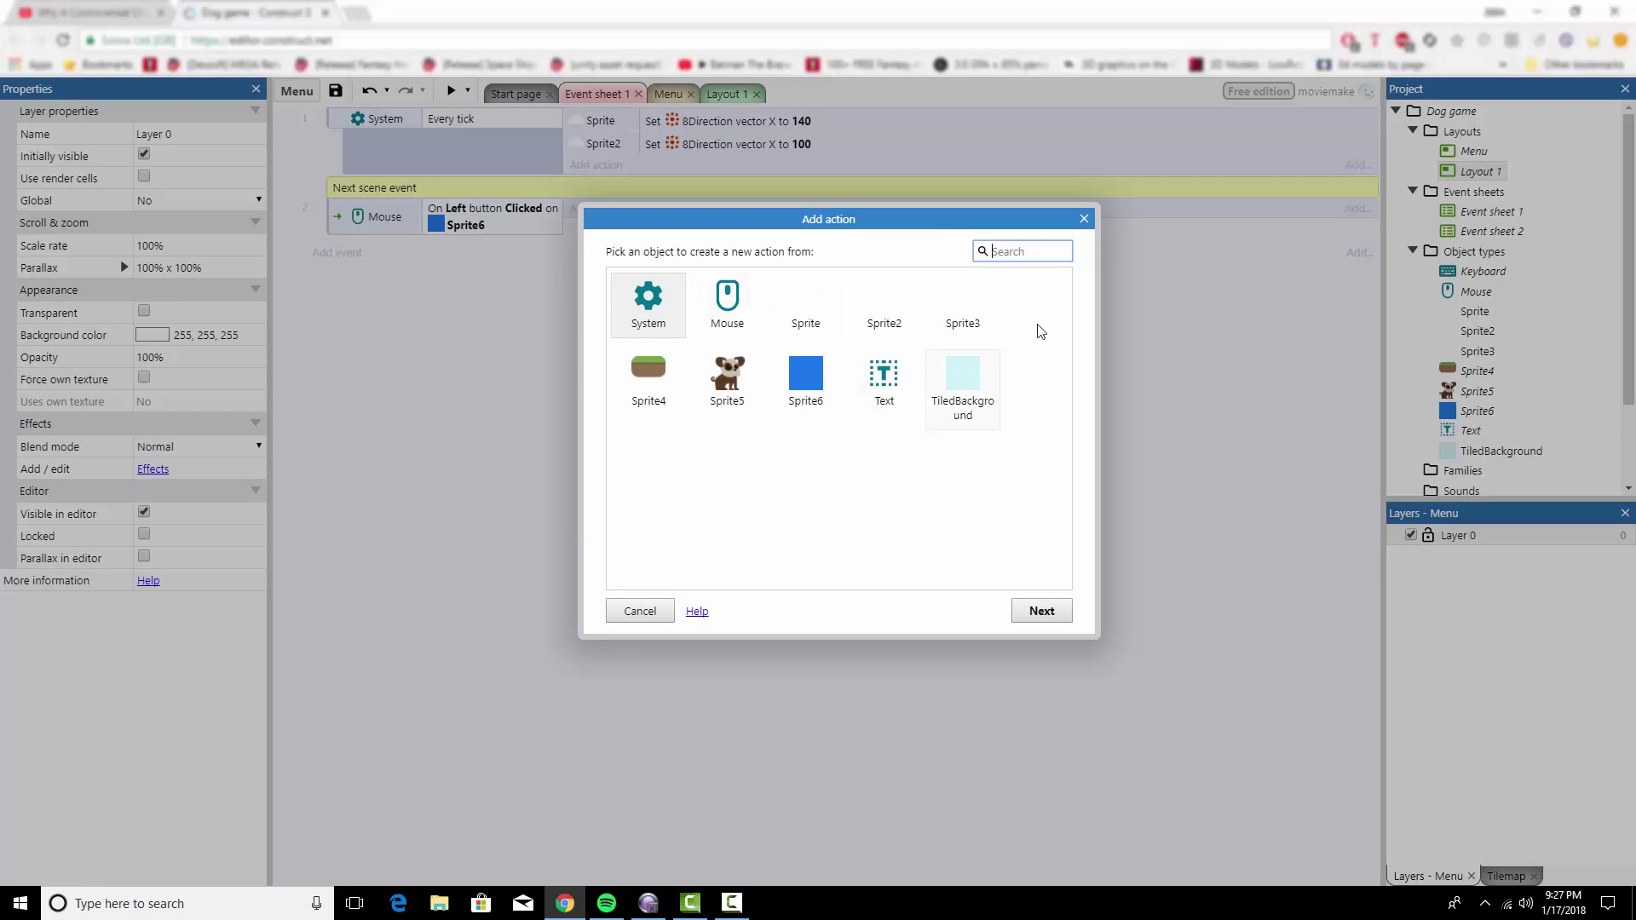
Step: Pick System as the action object, search its actions for 'layou', then cancel
left_click(654, 307)
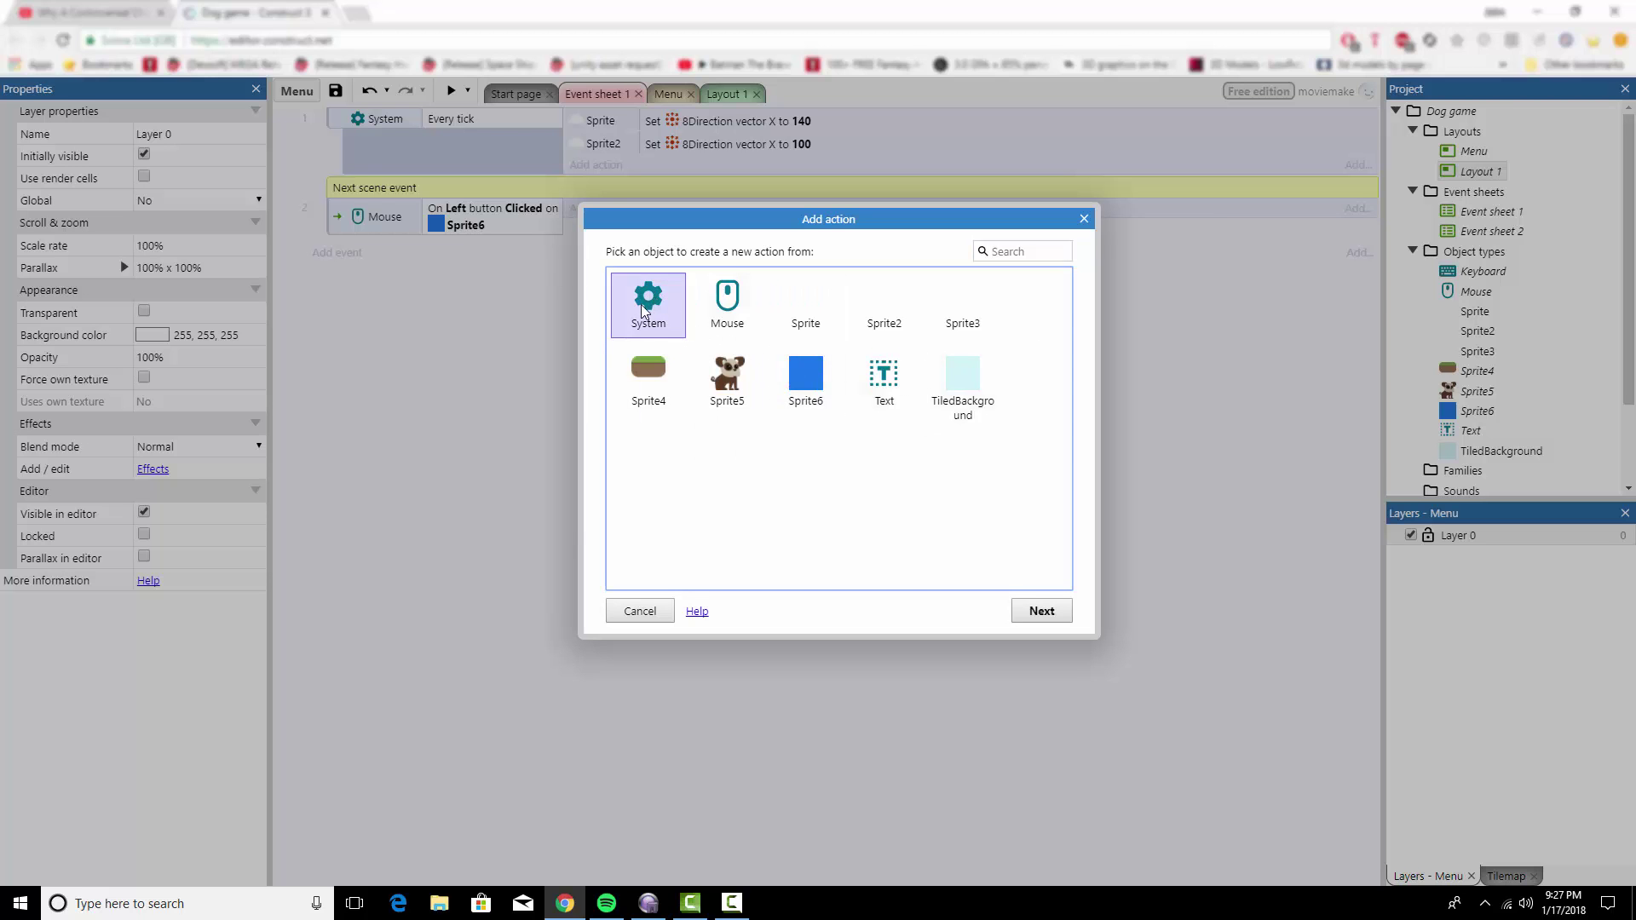
double_click(645, 307)
scroll(818, 457, "down", 10)
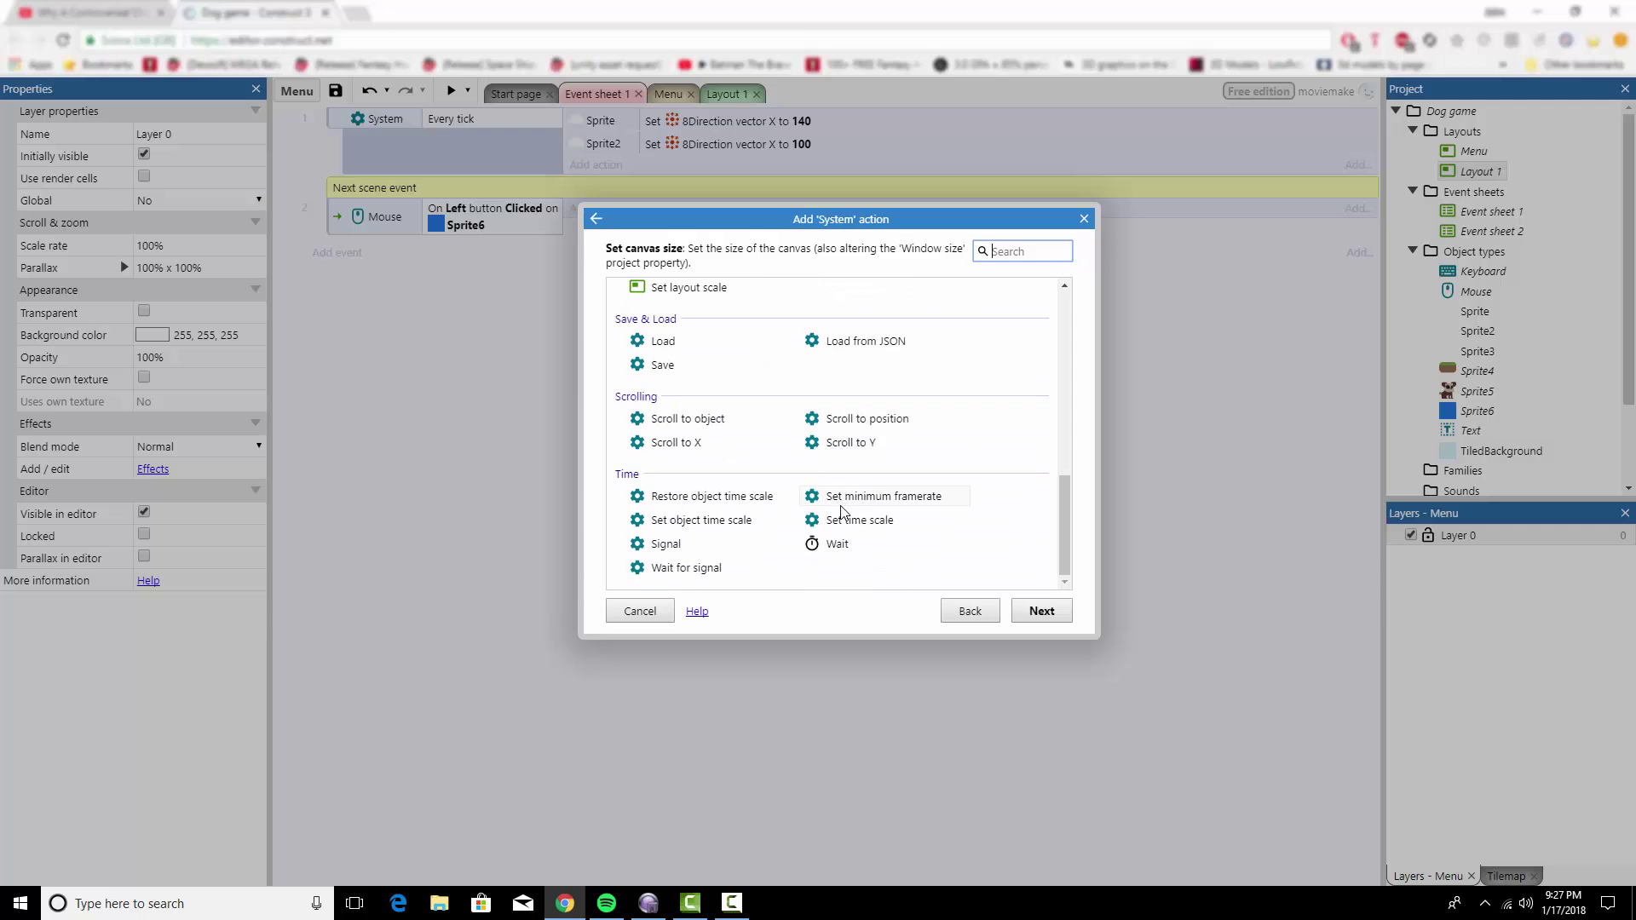
scroll(707, 511, "up", 3)
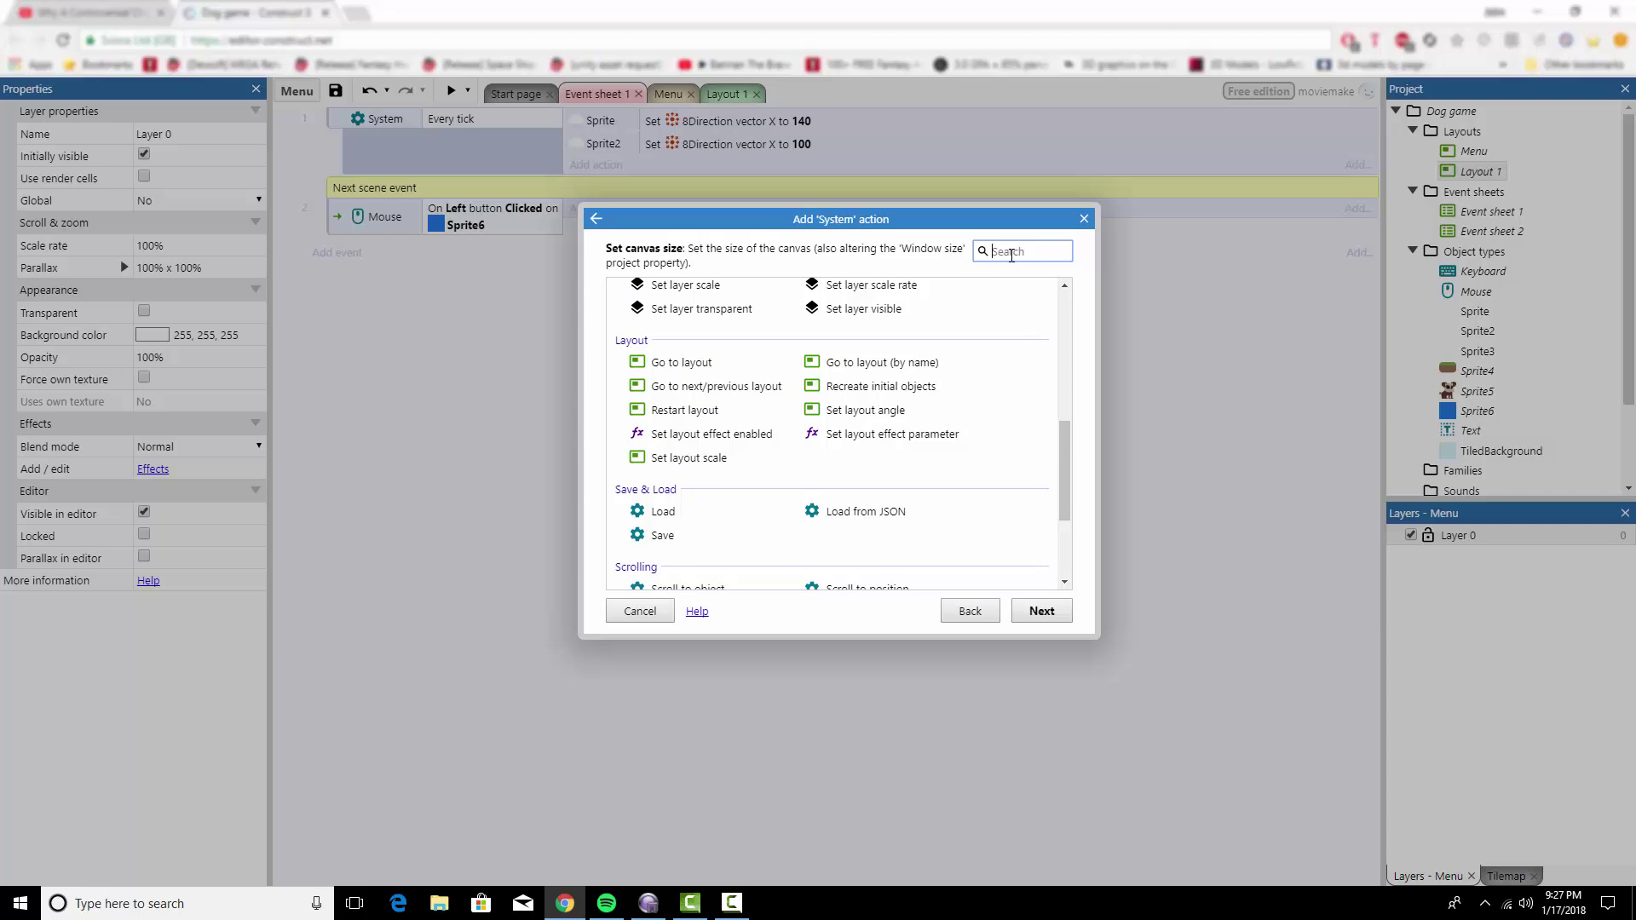
type("layou")
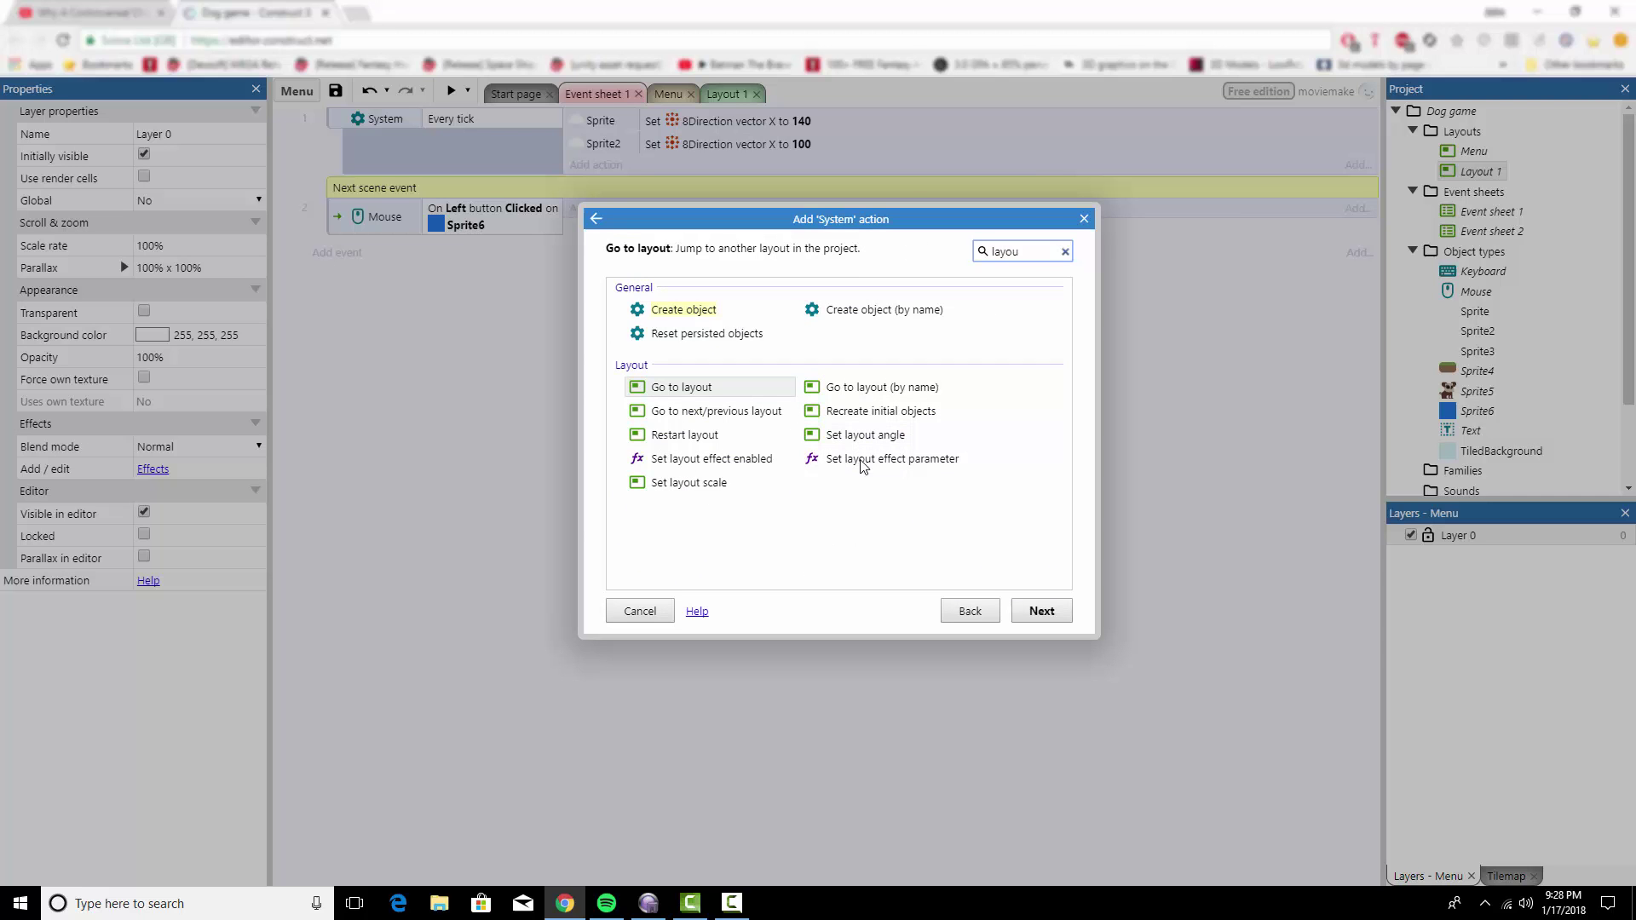
left_click(631, 611)
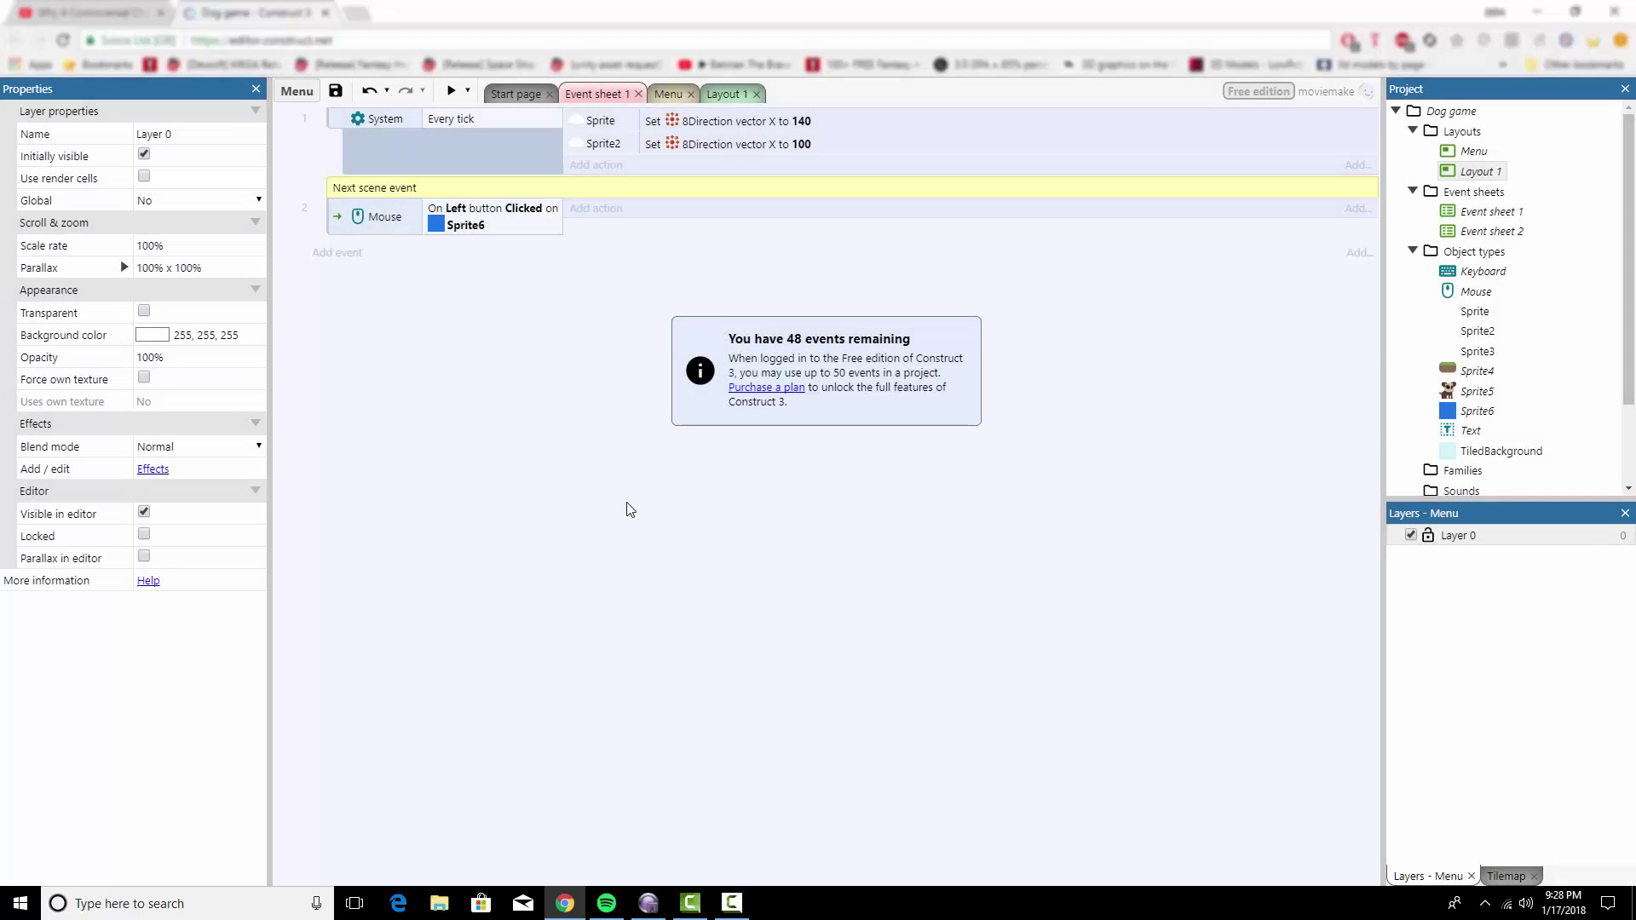
Step: Add a System 'Go to layout' action with Layout 1 as the destination
left_click(597, 209)
double_click(643, 294)
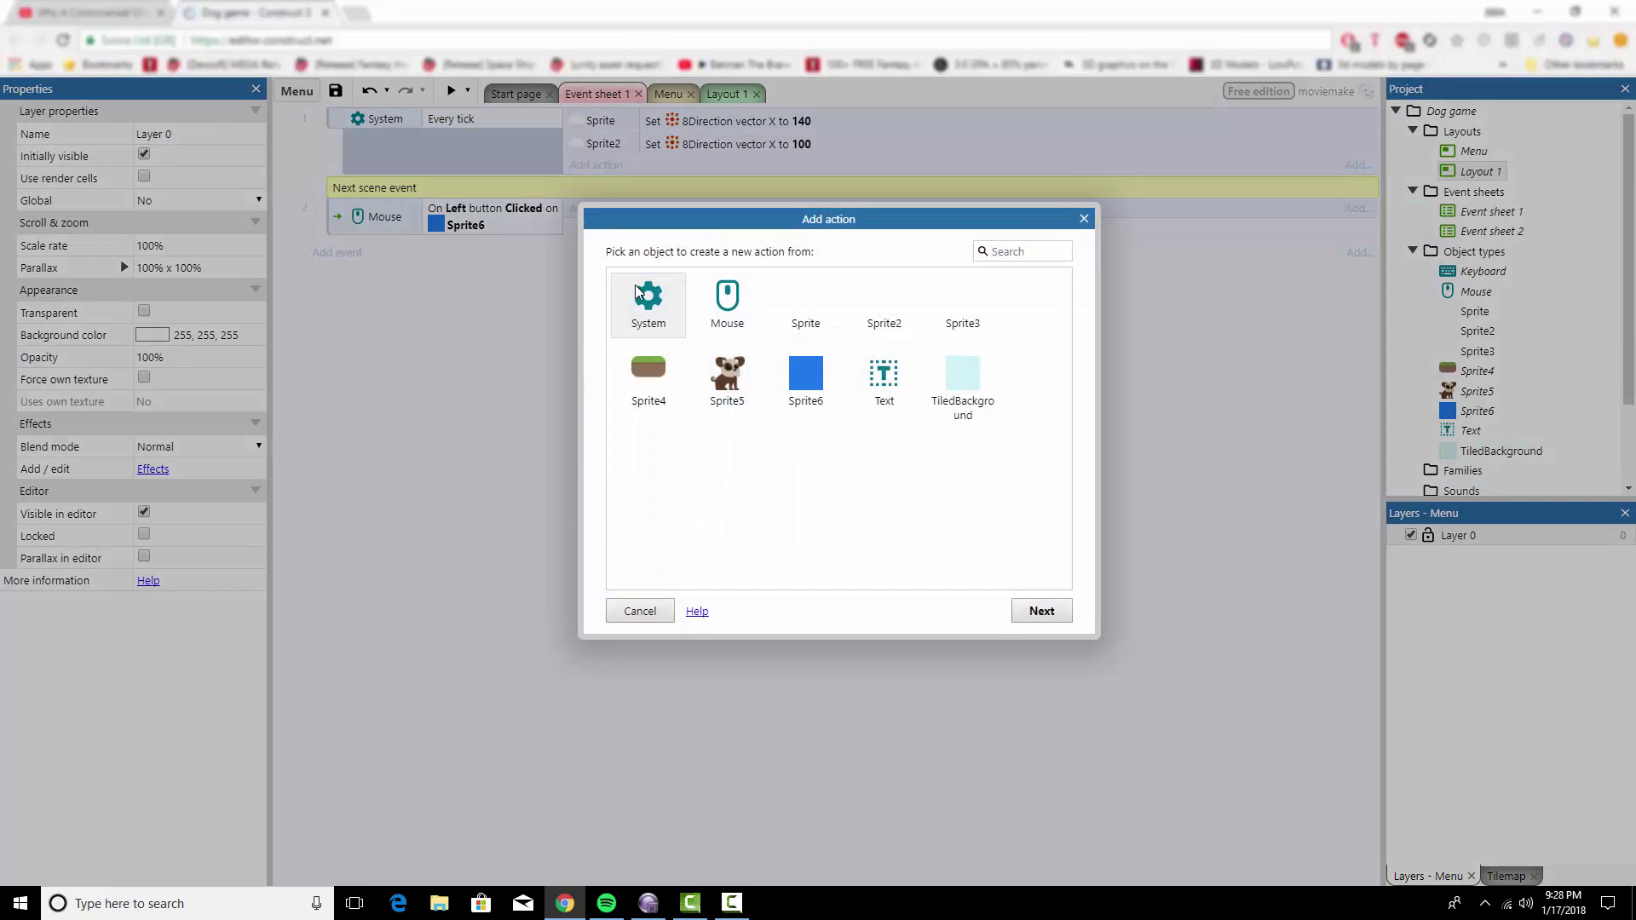
scroll(869, 375, "down", 10)
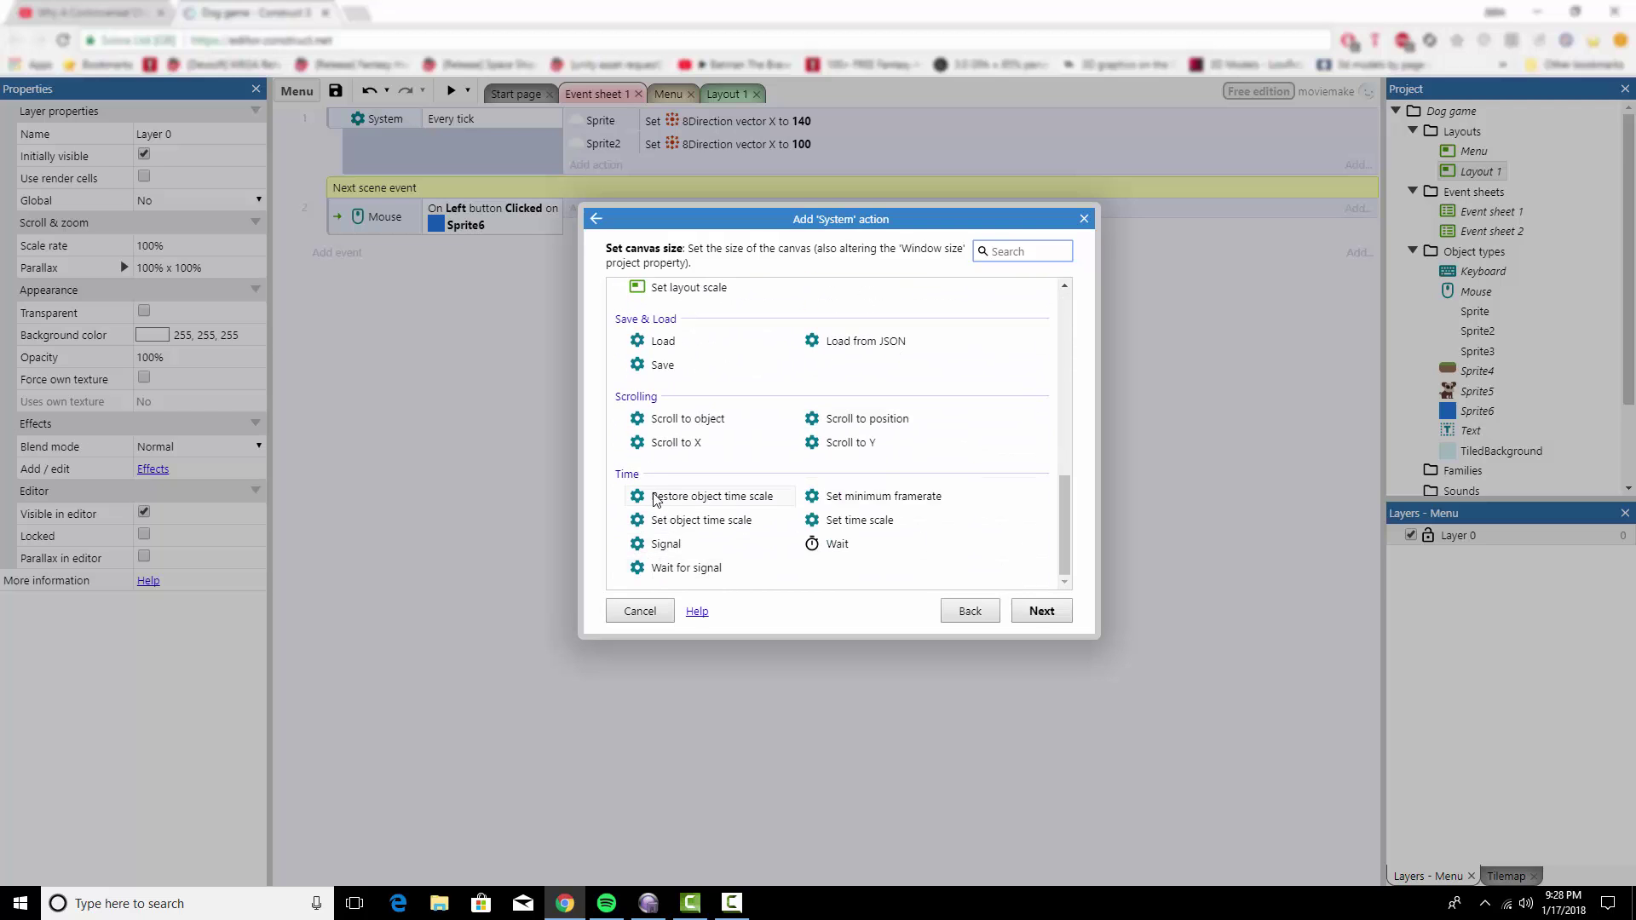
scroll(653, 462, "up", 2)
scroll(653, 463, "up", 3)
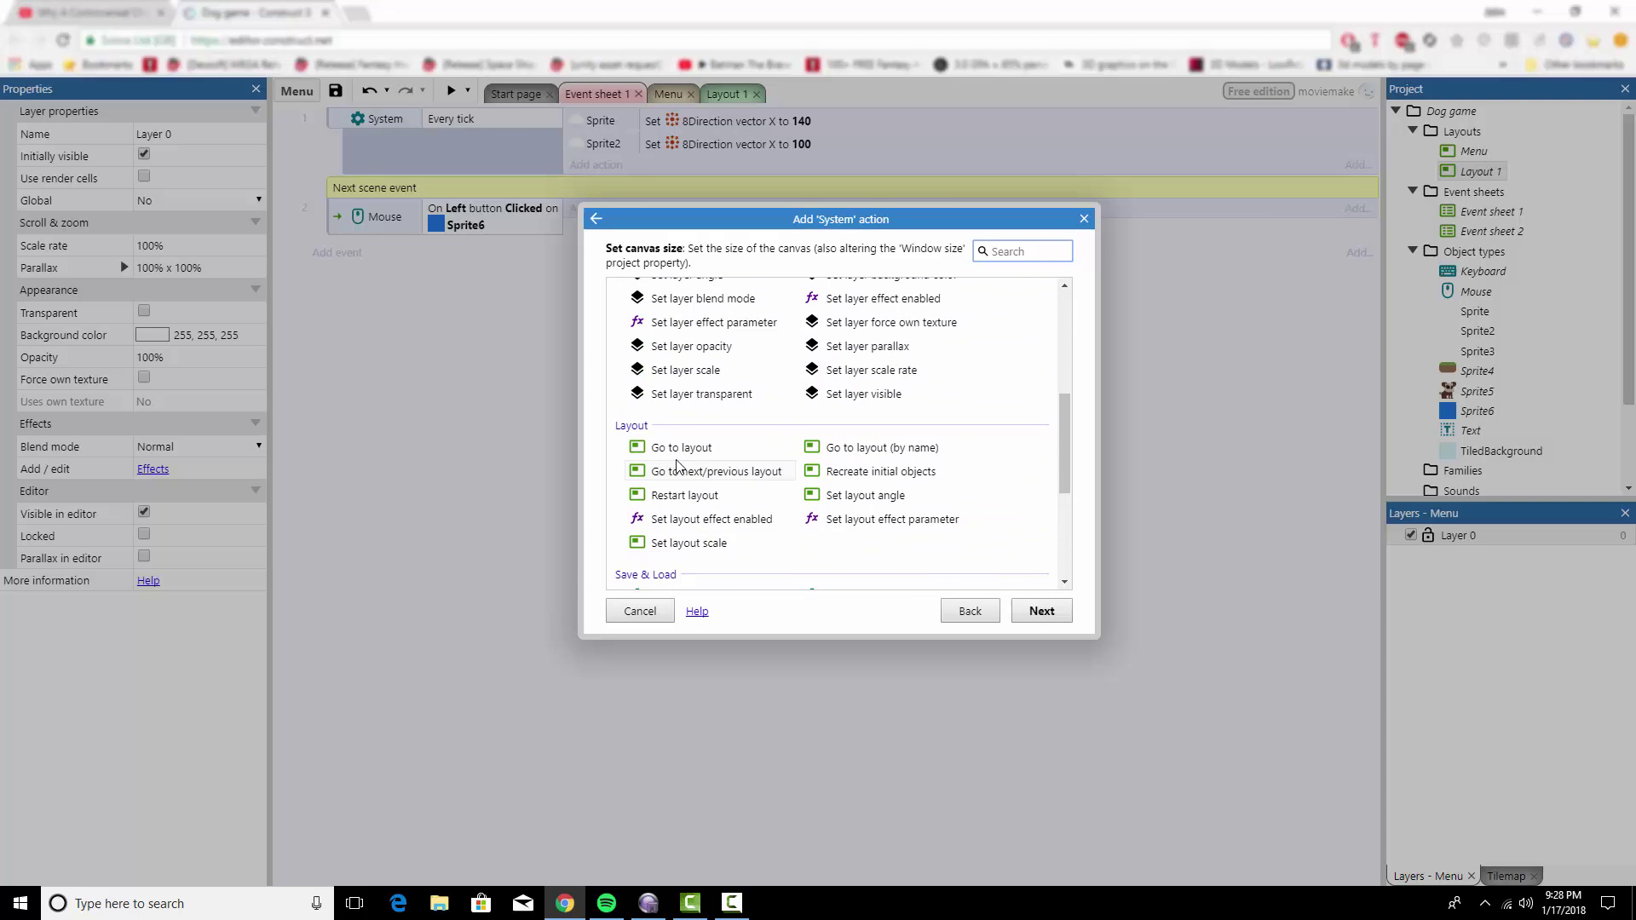
left_click(675, 450)
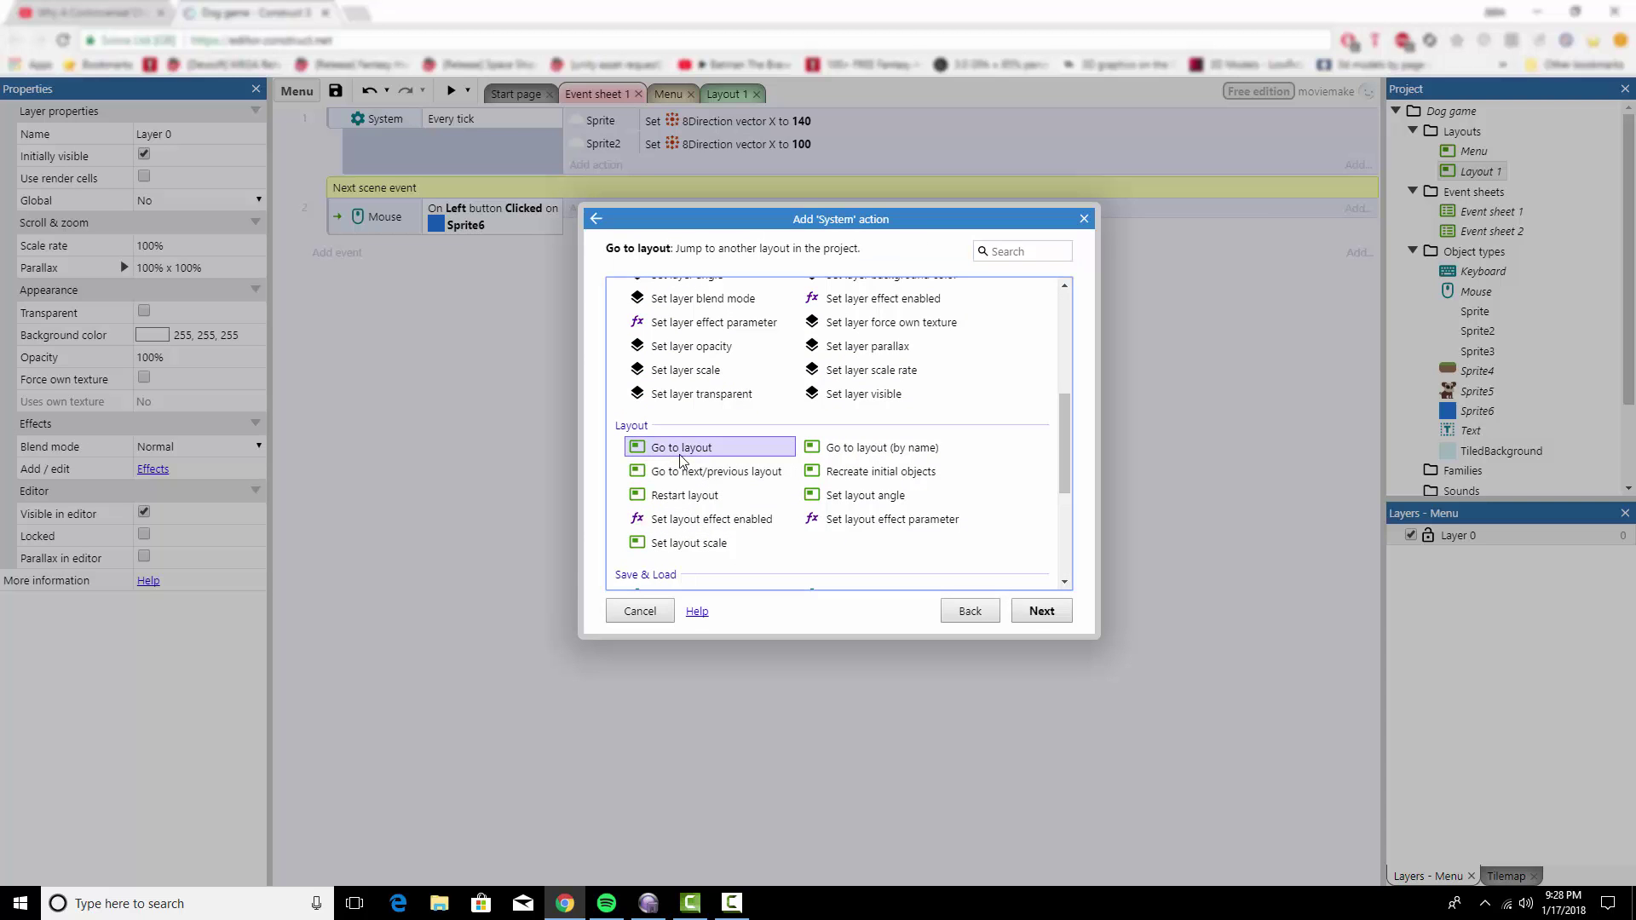
double_click(747, 446)
left_click(797, 430)
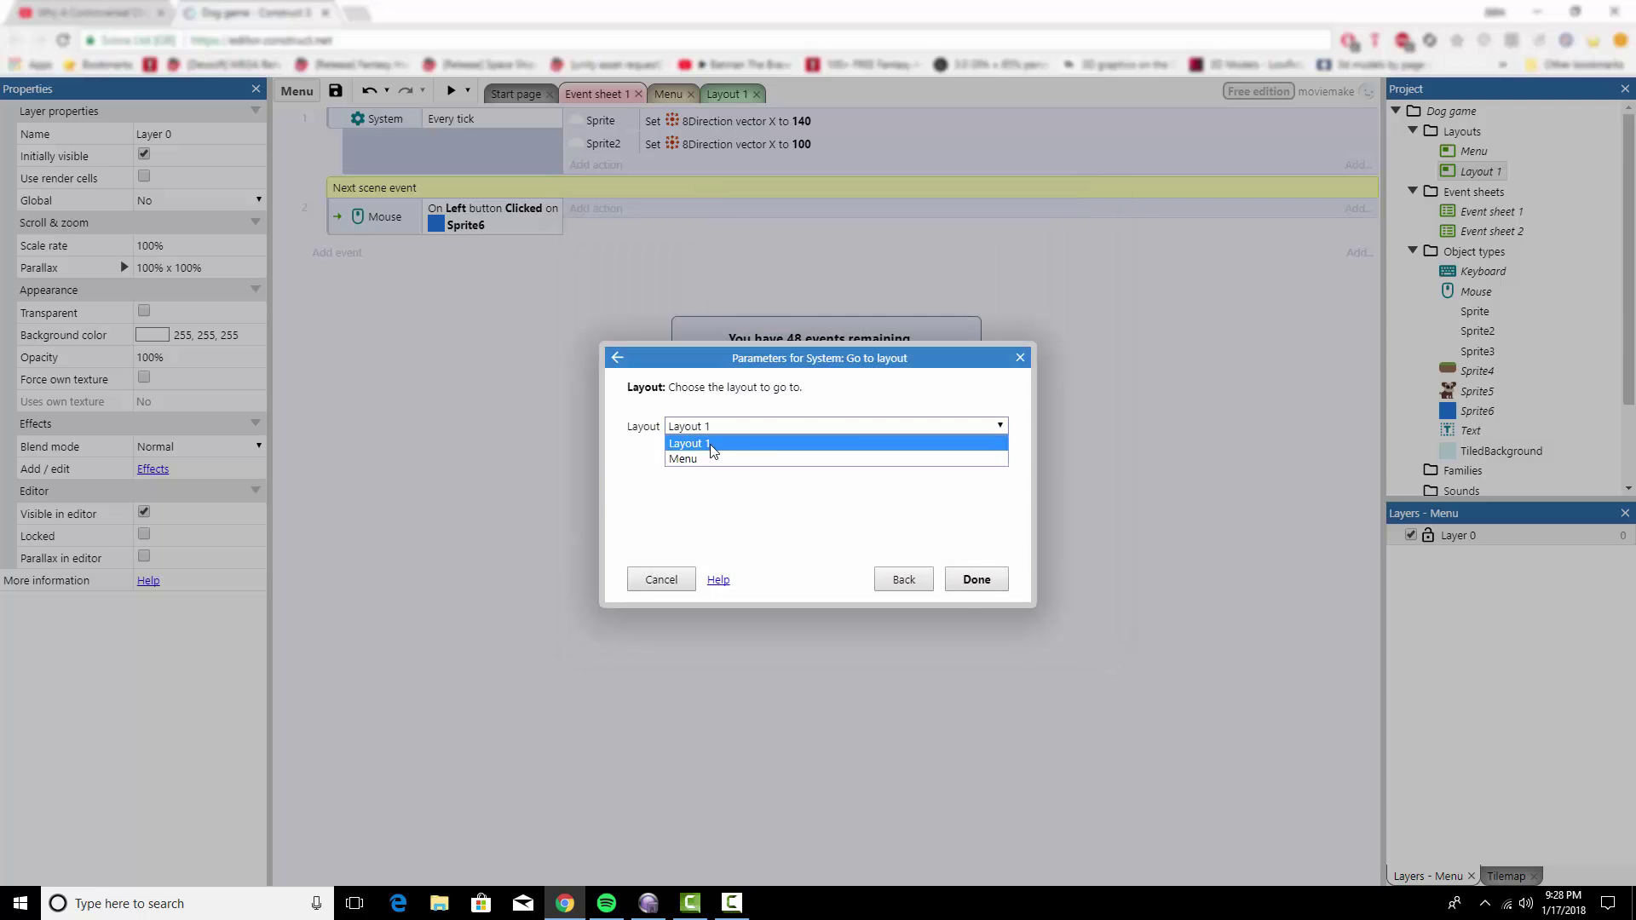
left_click(714, 445)
Step: Confirm the Go to Layout 1 action and switch to the Layout 1 tab
left_click(972, 579)
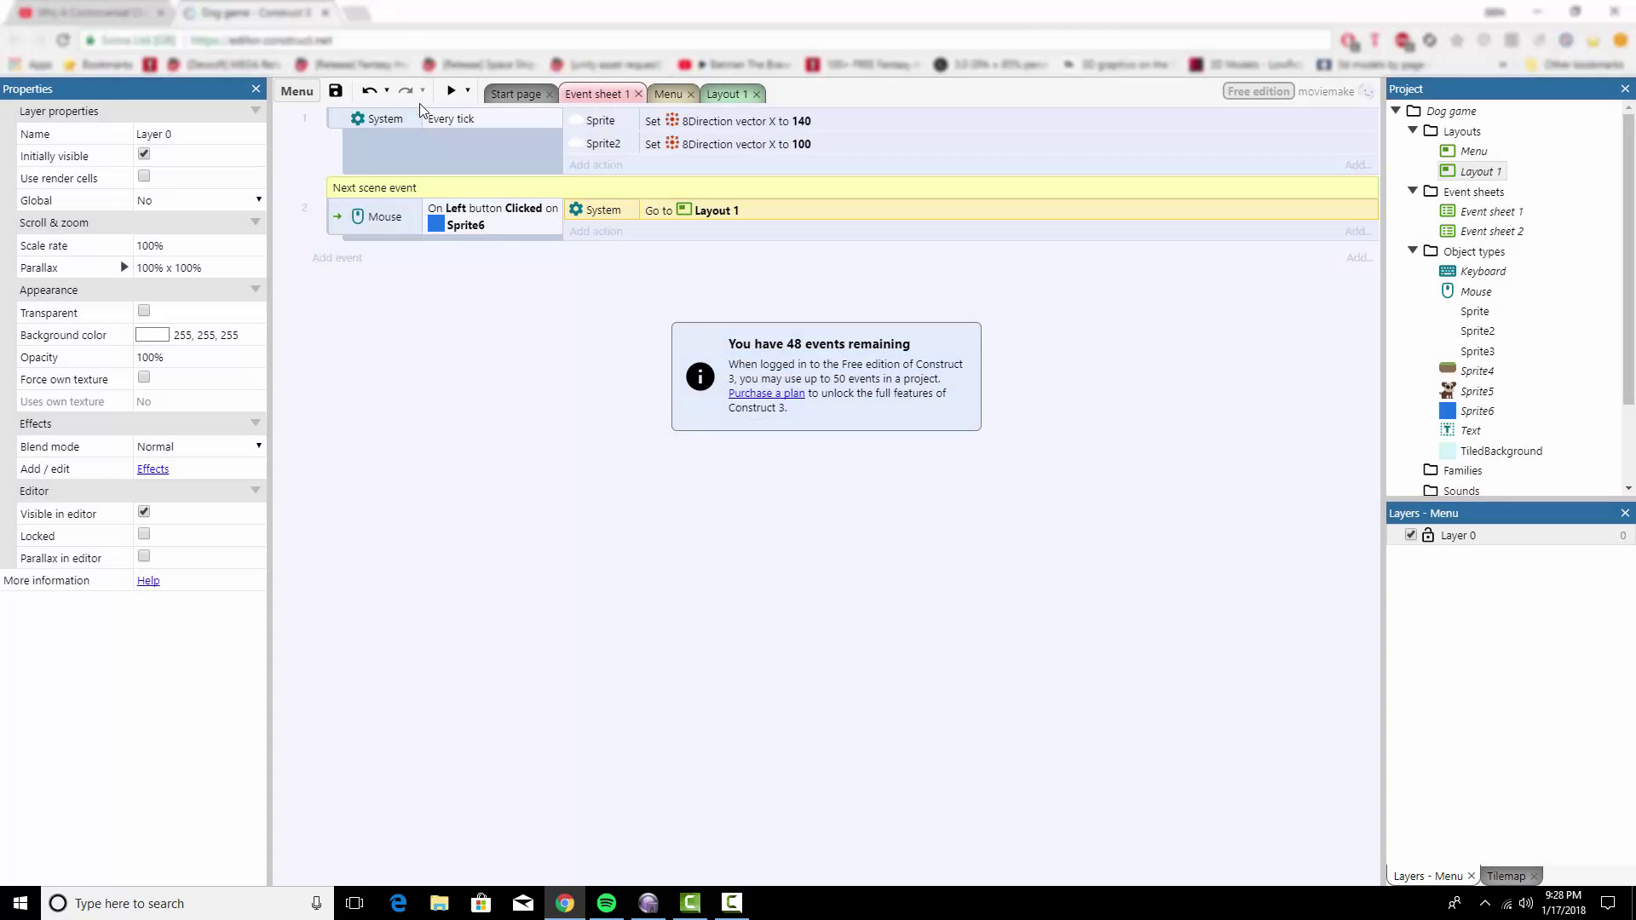
left_click(667, 94)
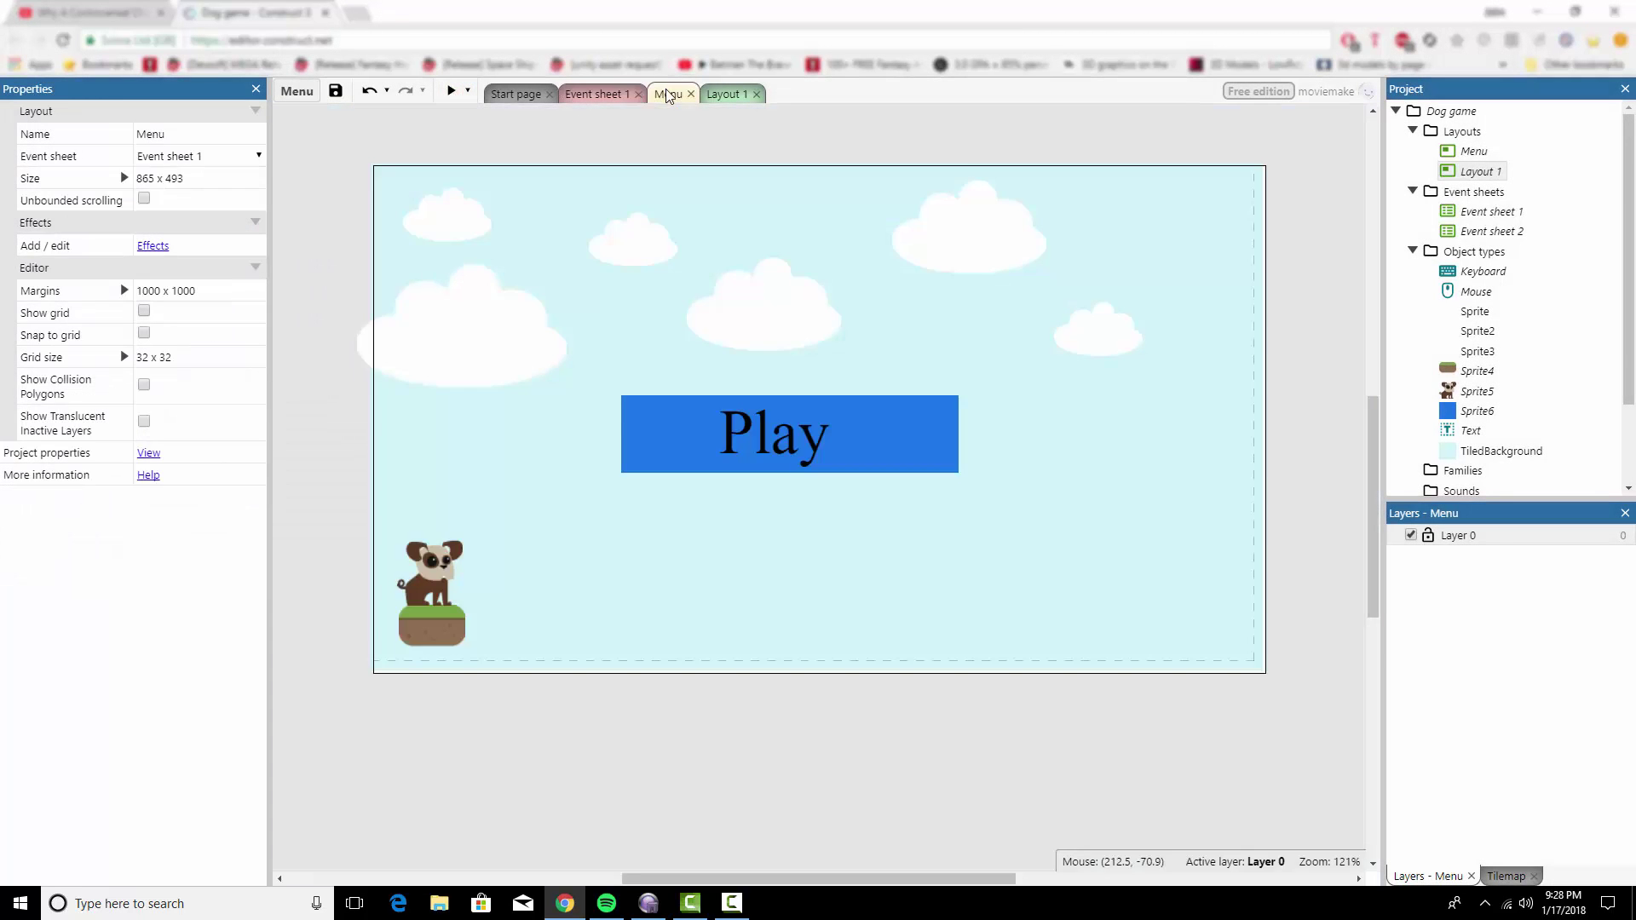
left_click(723, 94)
Step: Place the Sprite5 dog near the centre of Layout 1, then return to Menu
right_click(579, 401)
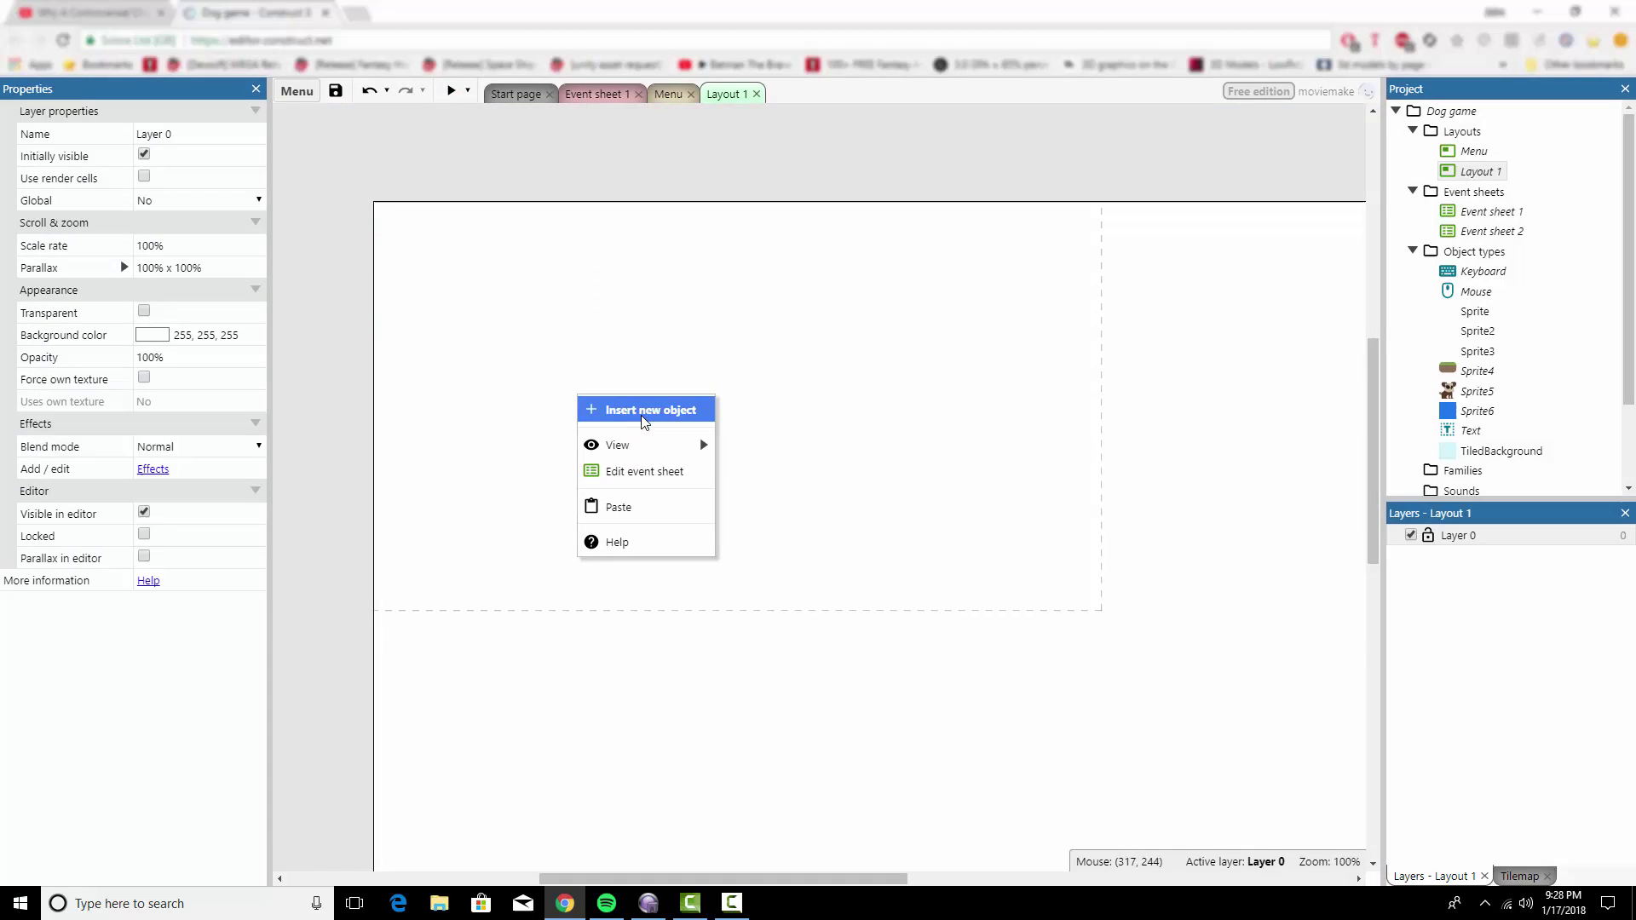
left_click(645, 411)
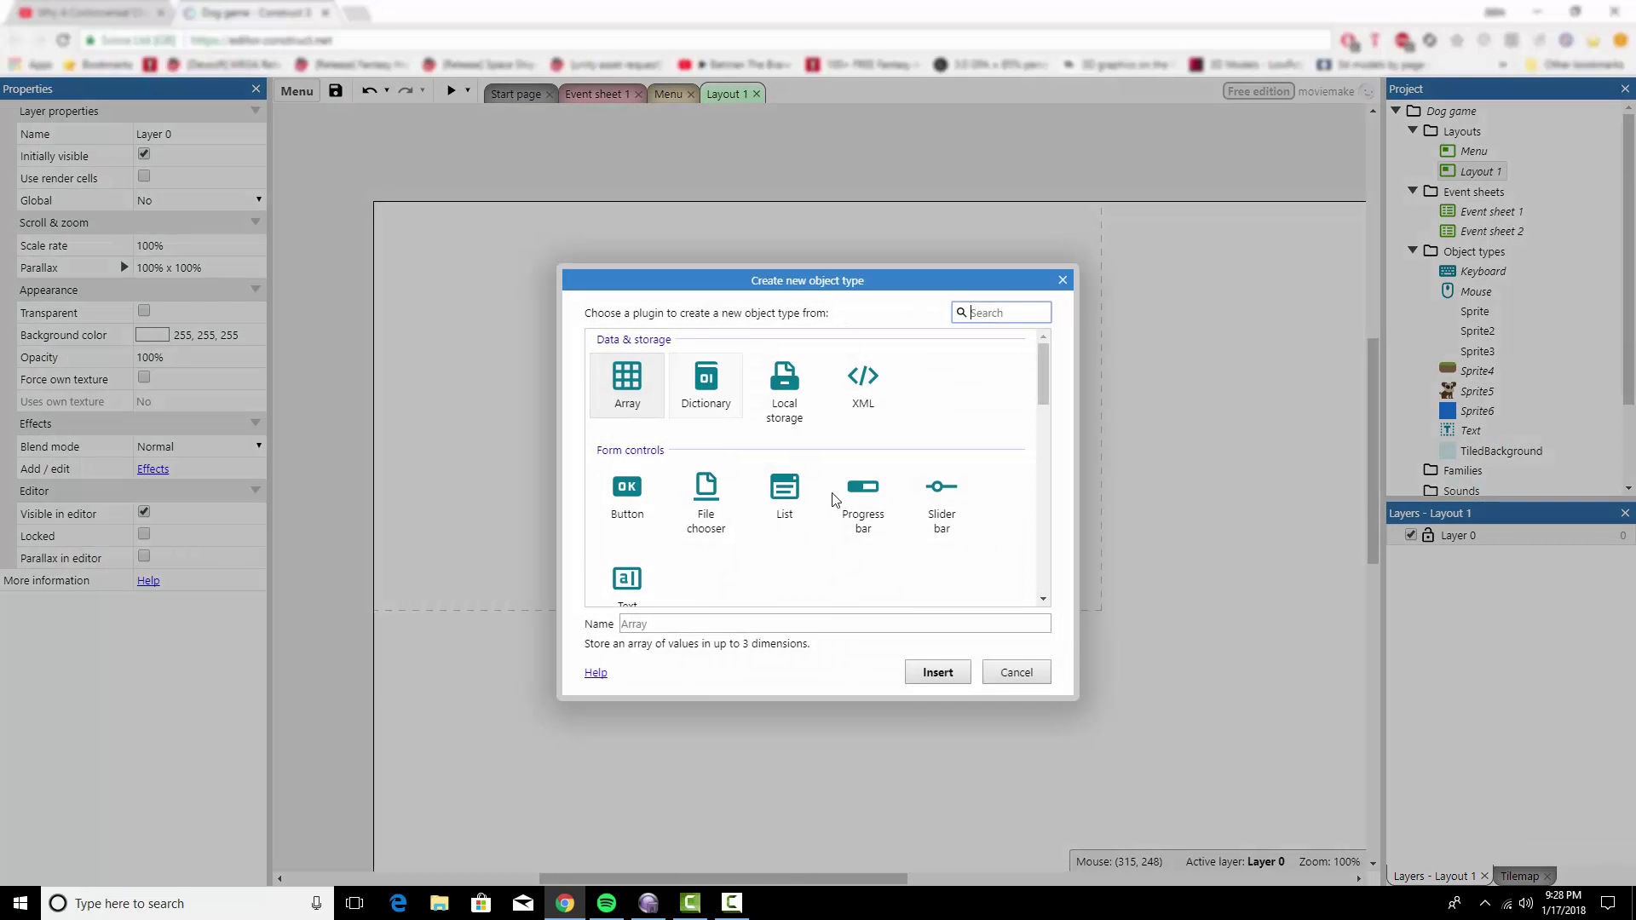
left_click(1041, 671)
left_click_drag(1477, 391, 733, 406)
left_click(781, 265)
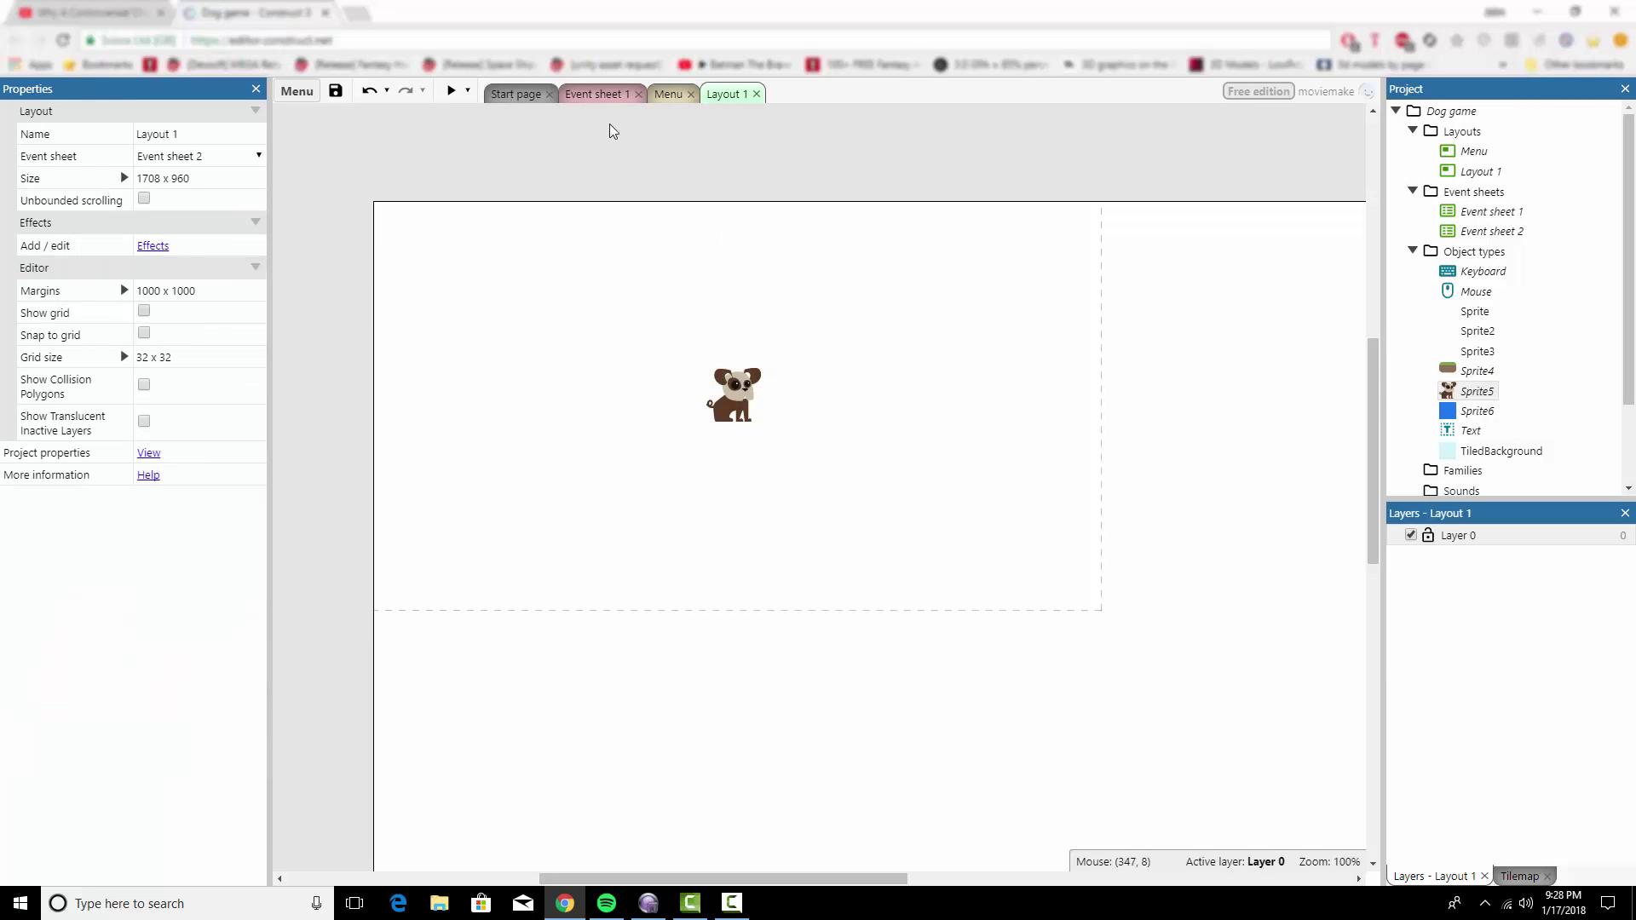
left_click(670, 94)
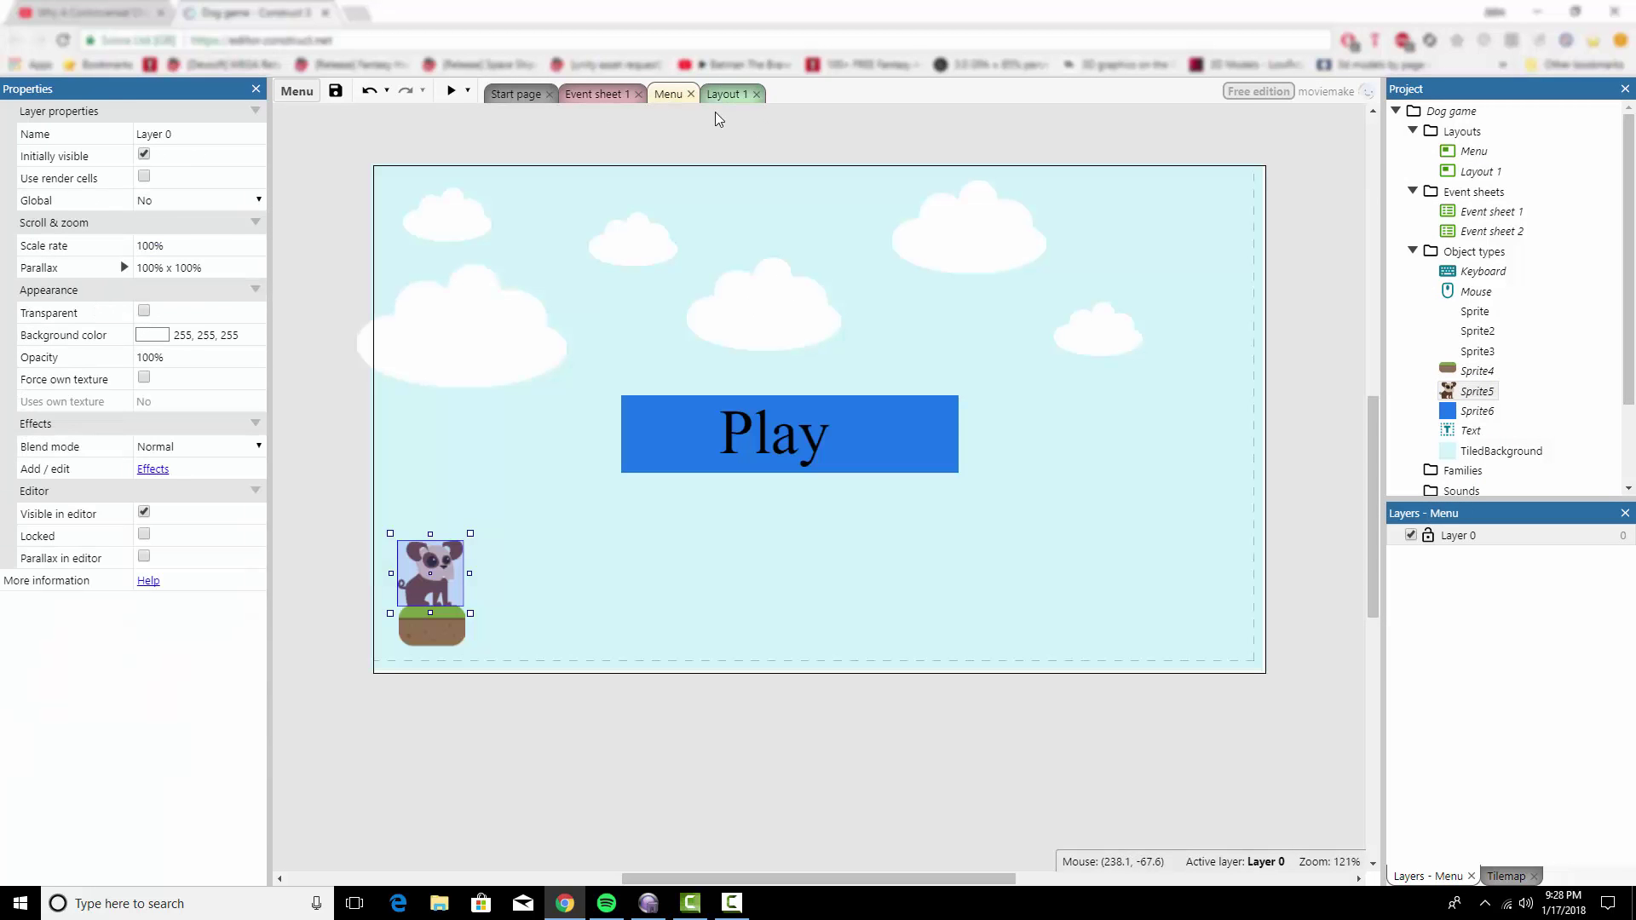
left_click(451, 91)
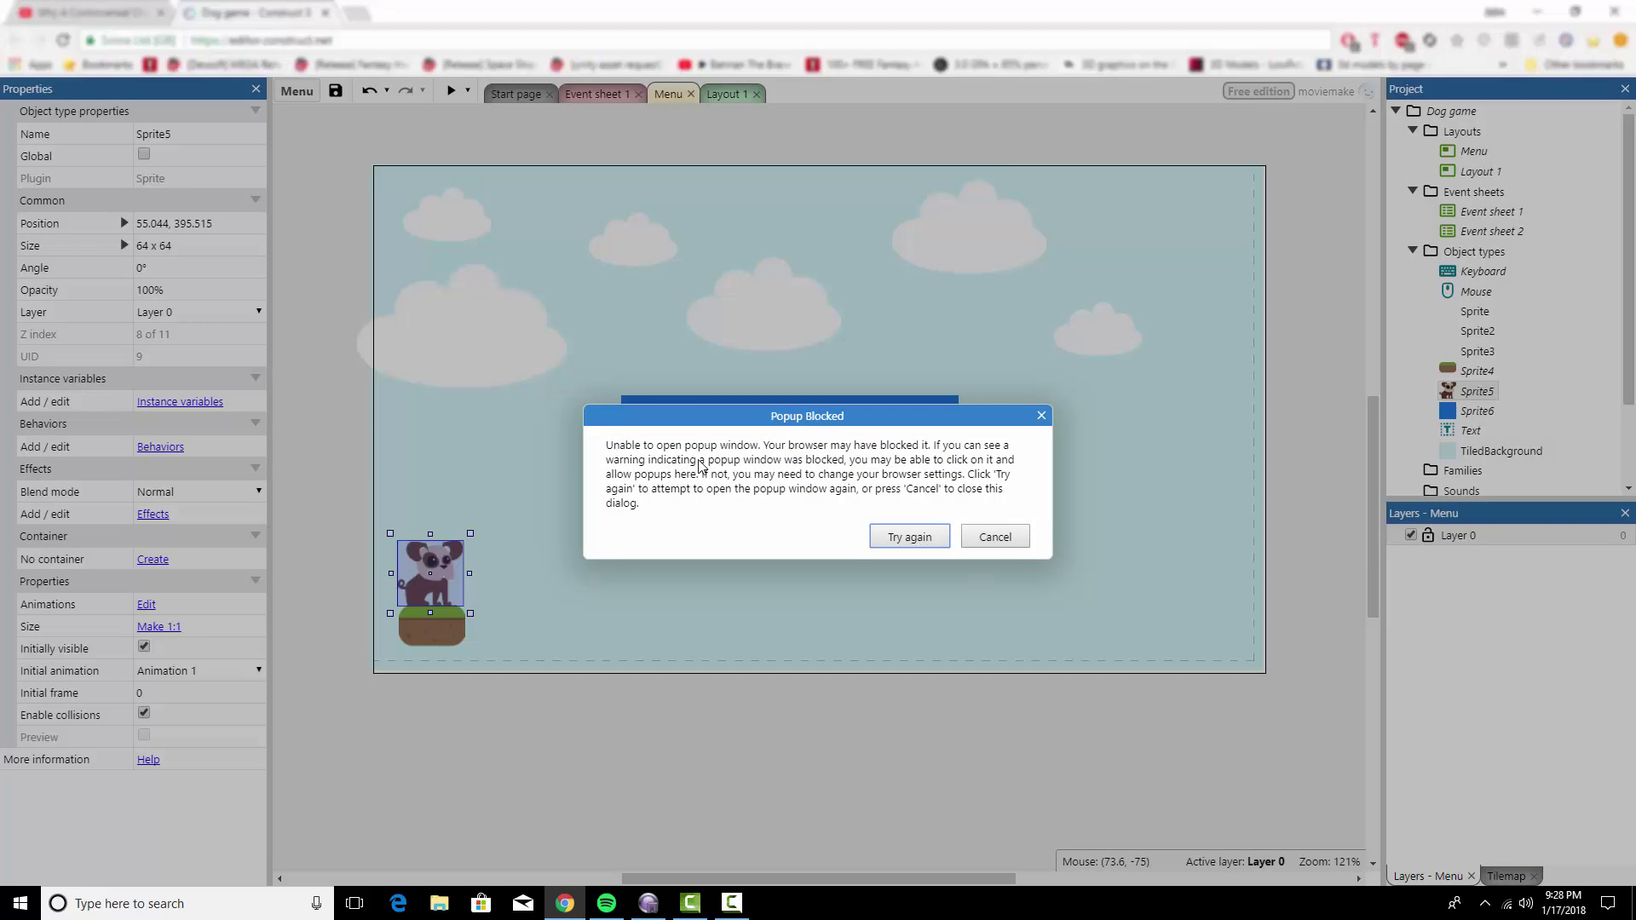
left_click(903, 538)
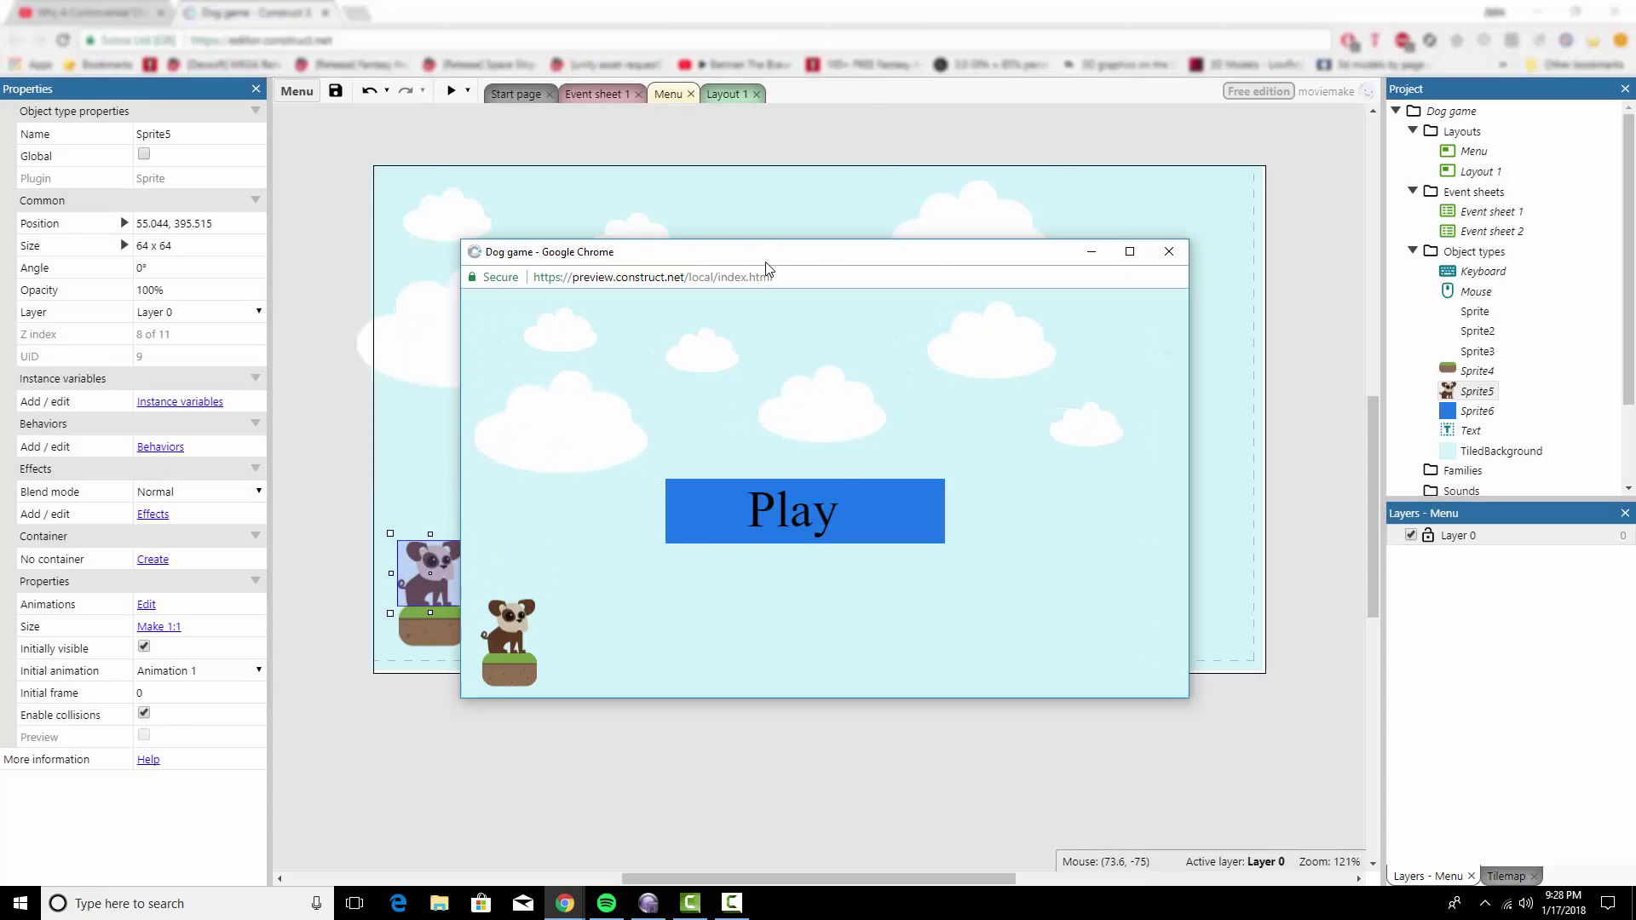
left_click_drag(833, 250, 851, 200)
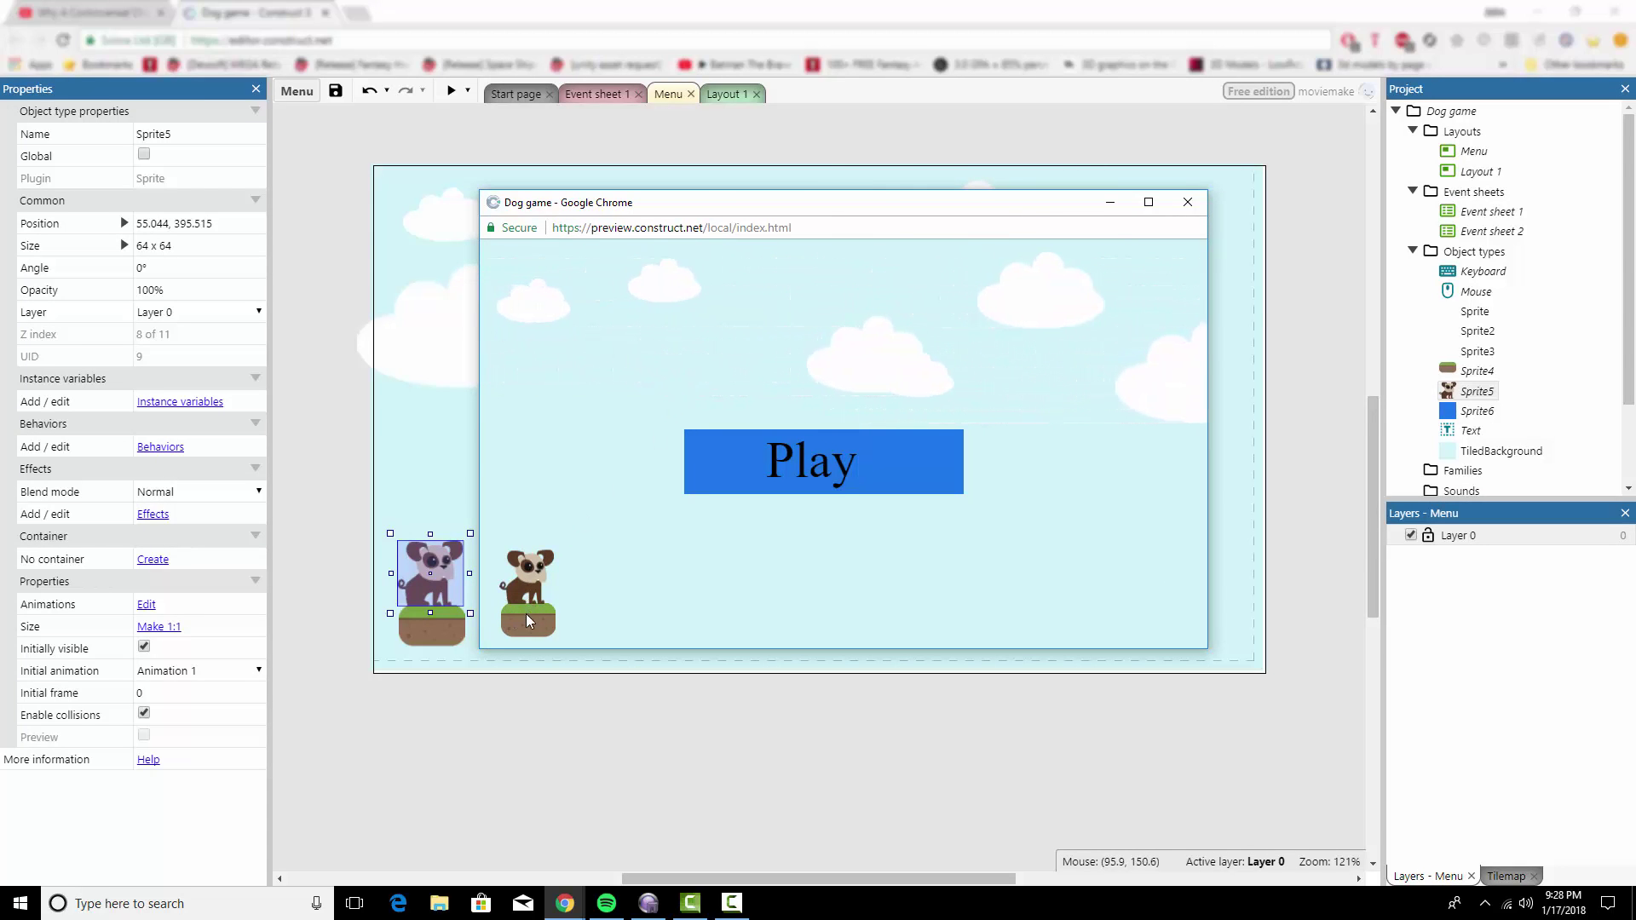
left_click(910, 452)
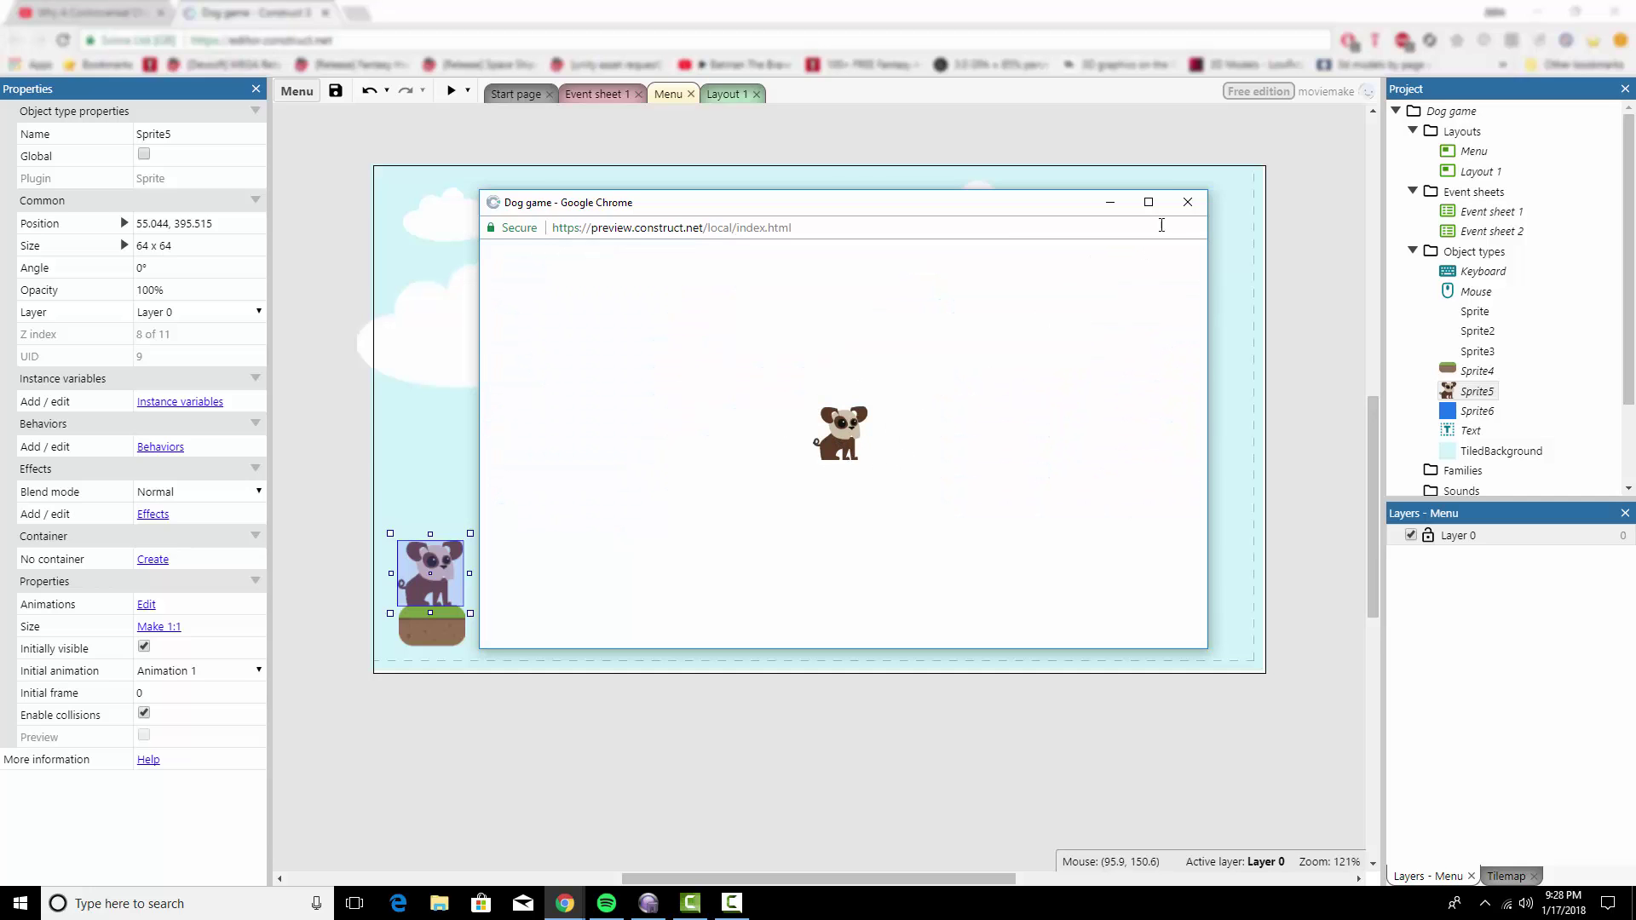
left_click(1188, 204)
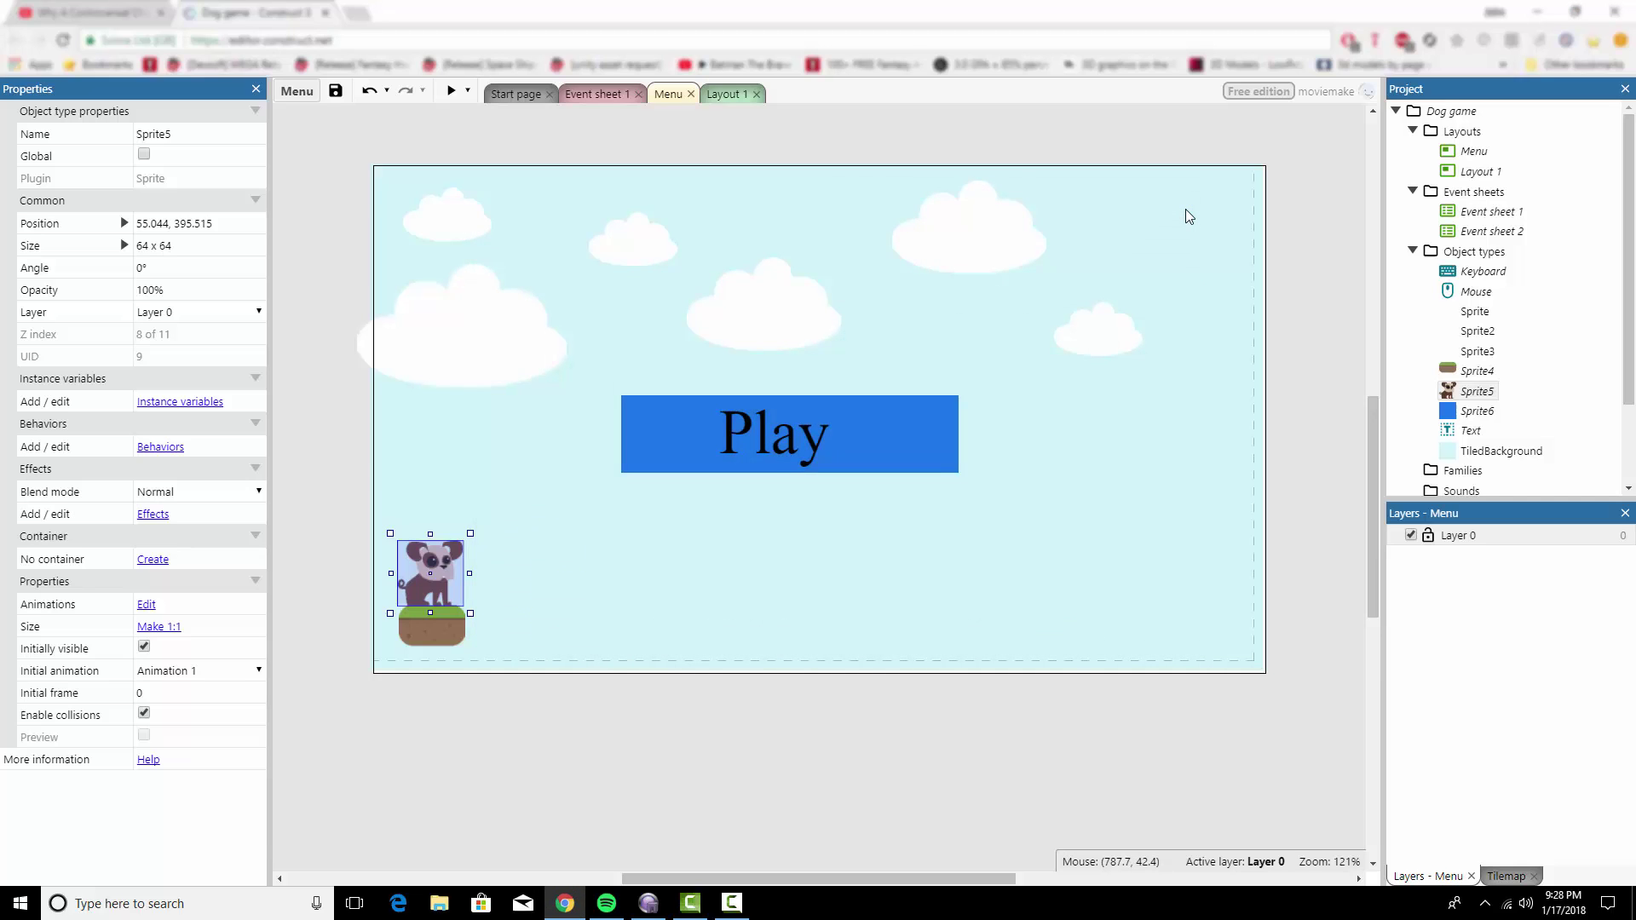